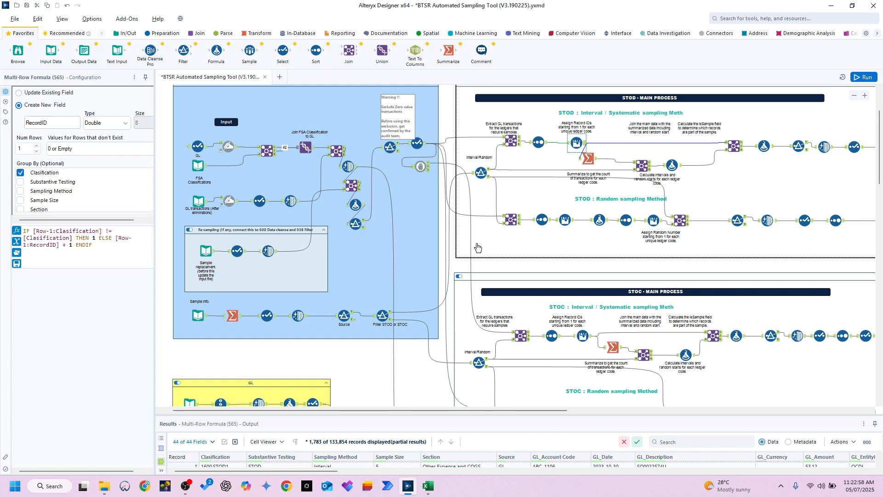
Step: Check the sampling tool's folder in File Explorer and switch to the Formatted GL.xlsx workbook in Excel
left_click(107, 488)
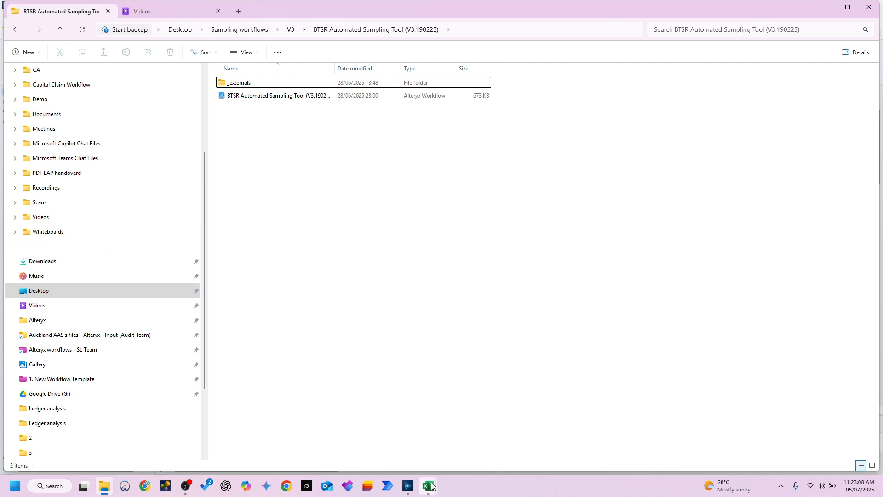
mouse_move(430, 483)
left_click(398, 432)
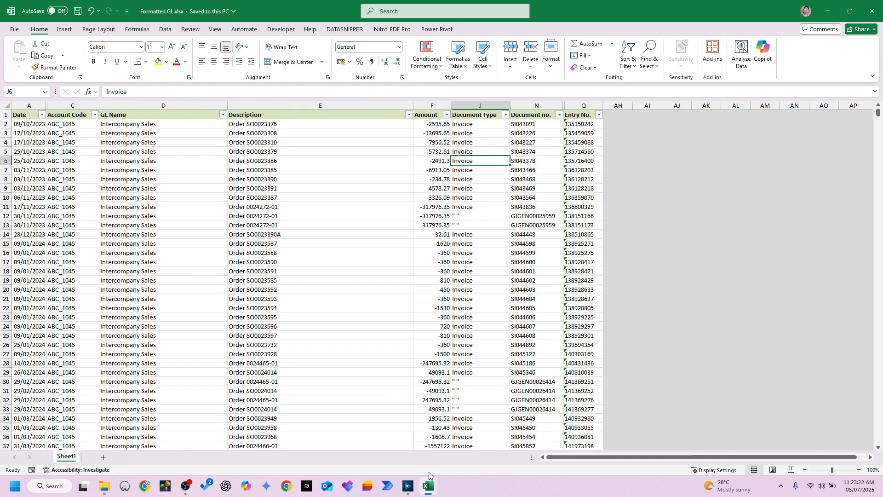
Step: Switch to the Samples input.xlsx workbook and examine the pivot table's maximum sample size for each section and classification
left_click(428, 487)
left_click(479, 442)
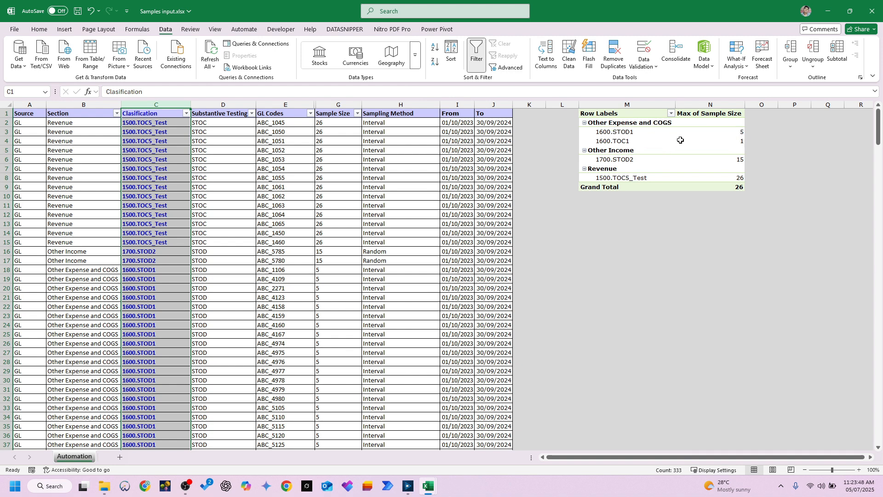
left_click(742, 132)
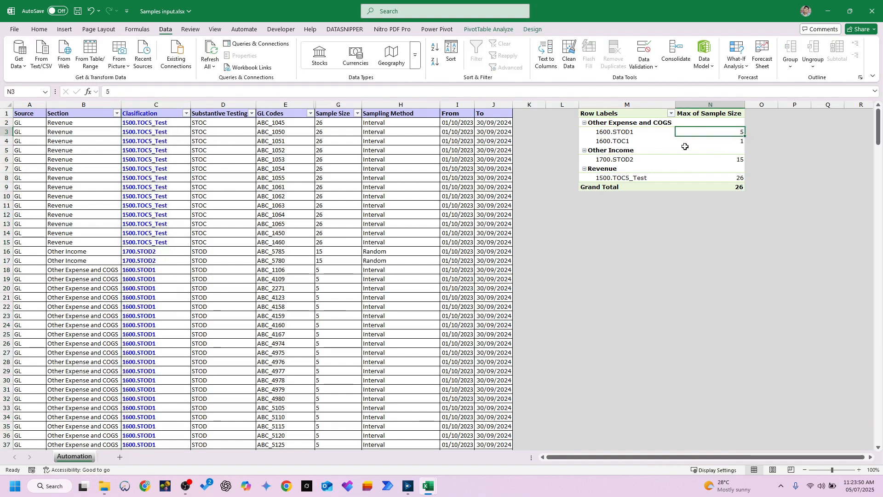
left_click(636, 124)
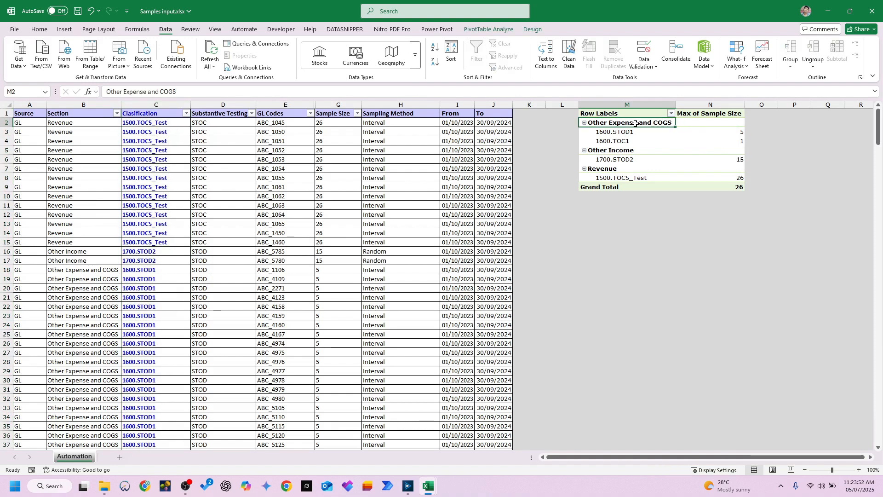
left_click(630, 140)
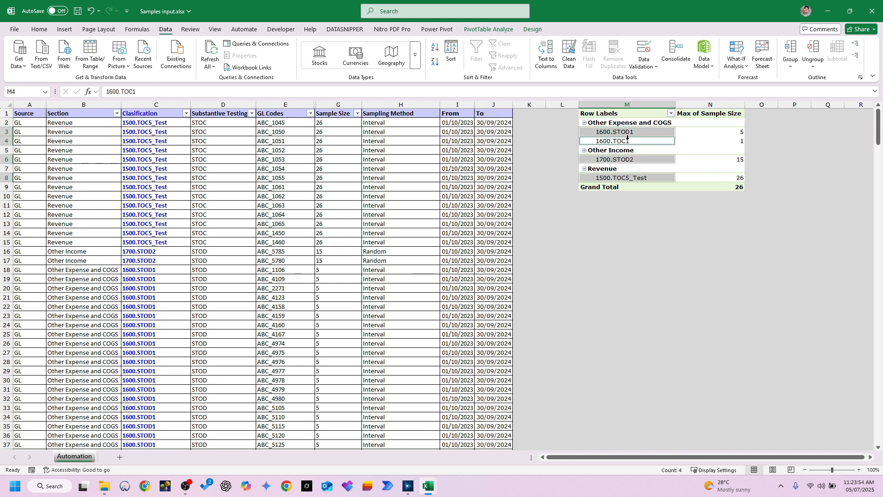
key("Right")
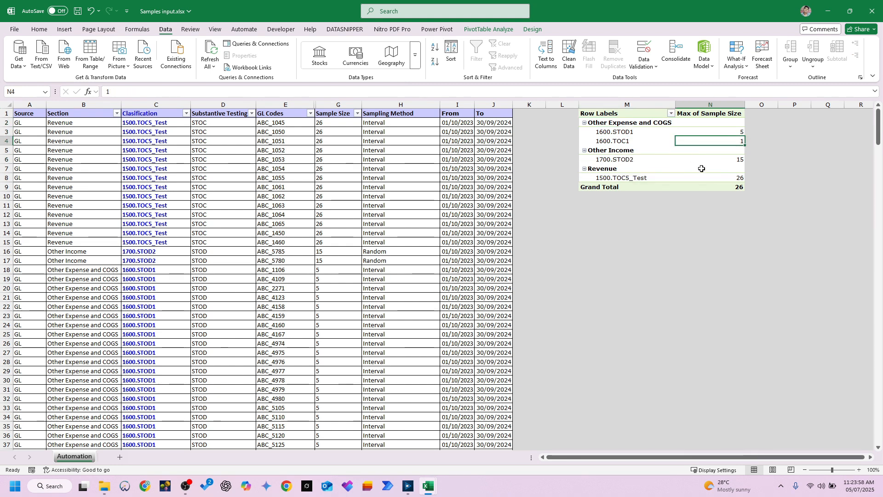
key("Down")
key("Left")
key("Down")
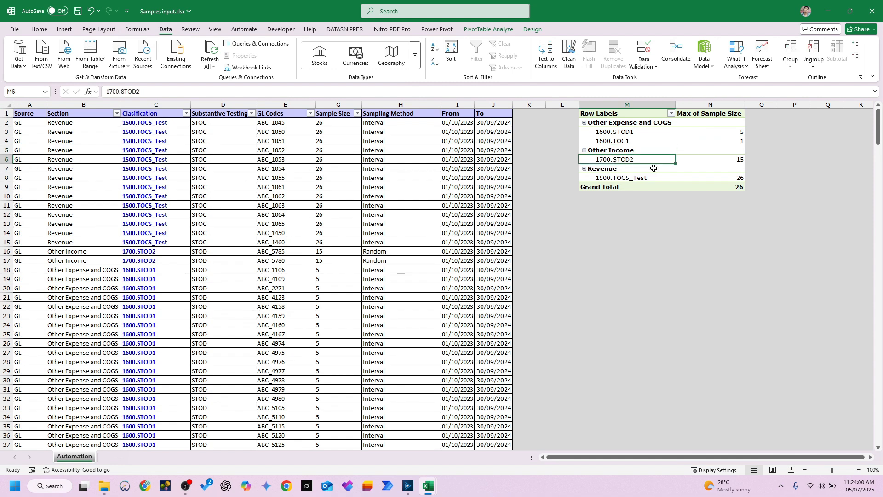
left_click(630, 179)
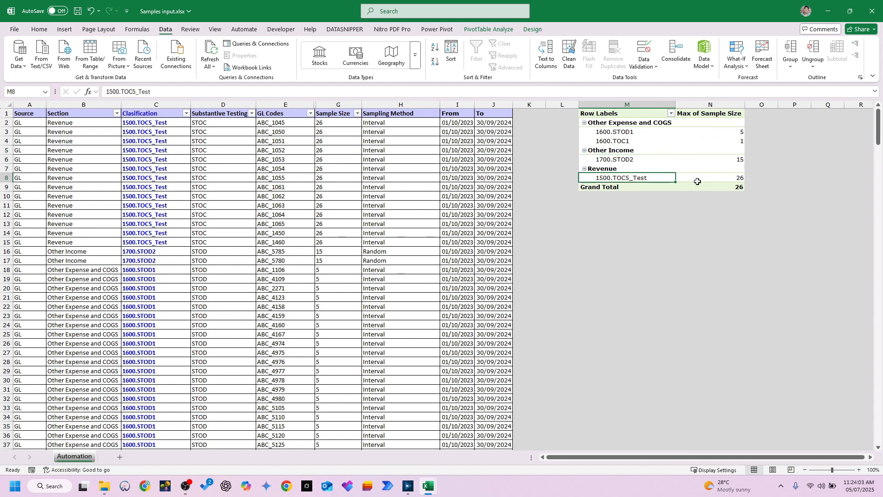
left_click(737, 180)
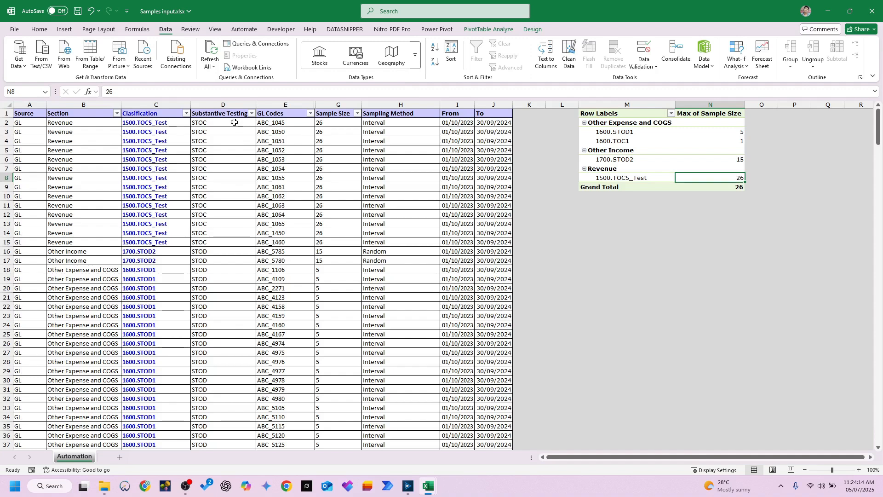
Step: Filter the Clasification column to 1500.TOC5_Test to review its GL codes and sample size, and clear the filter
left_click(156, 105)
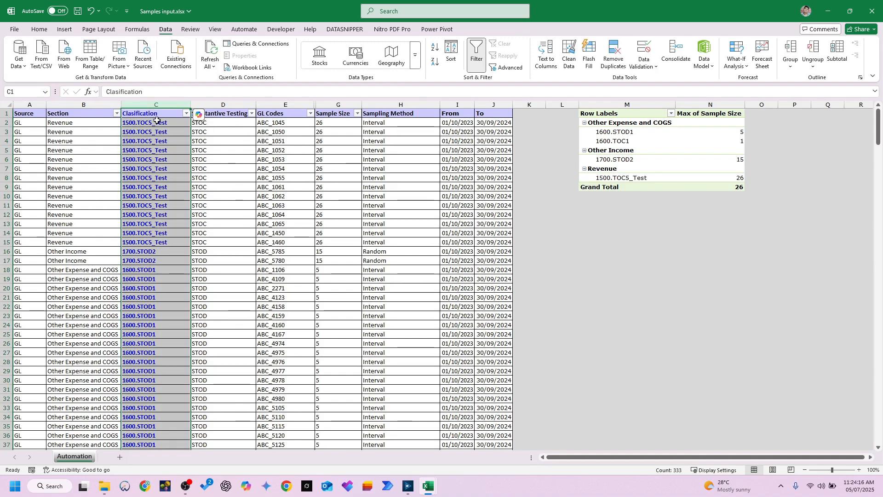
left_click_drag(157, 122, 160, 244)
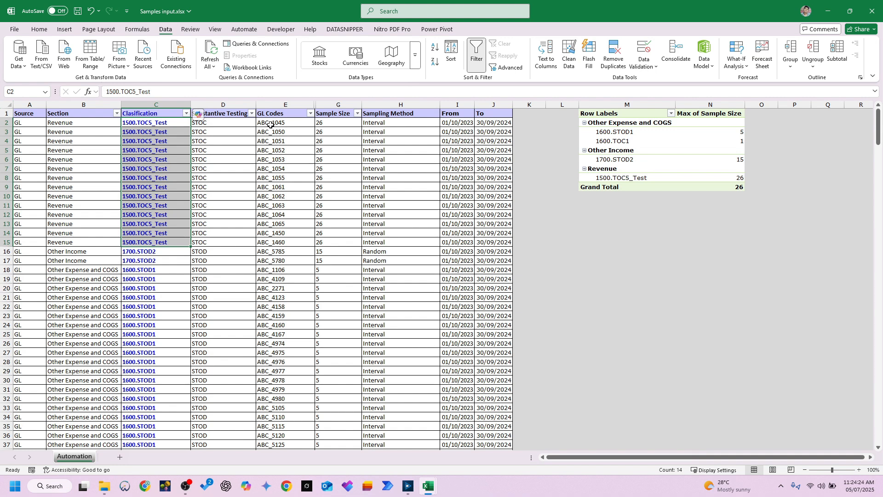
left_click_drag(272, 122, 275, 151)
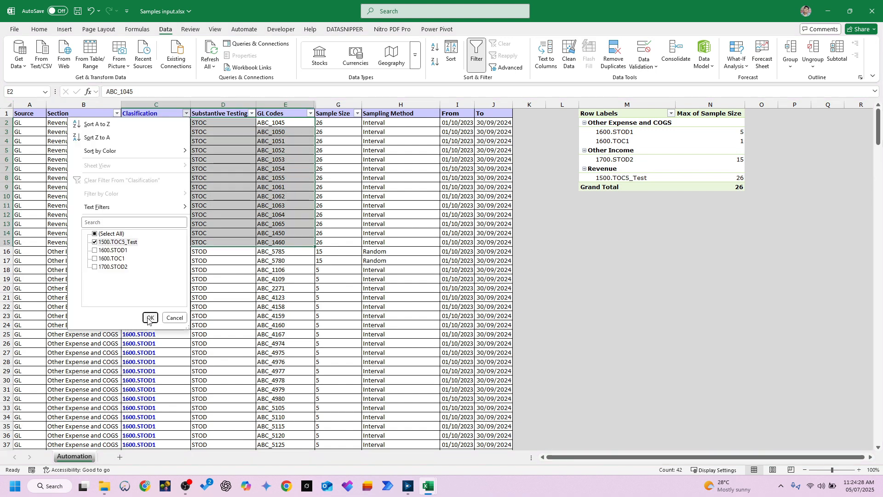
left_click(149, 318)
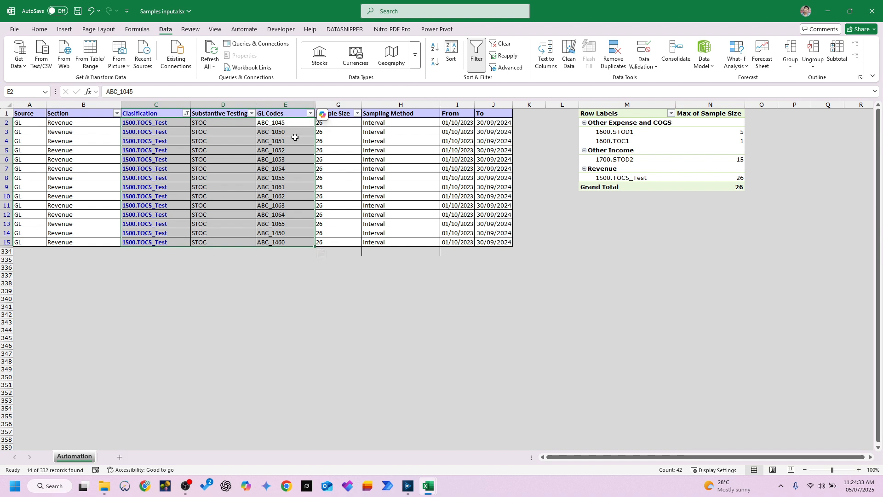
left_click(337, 126)
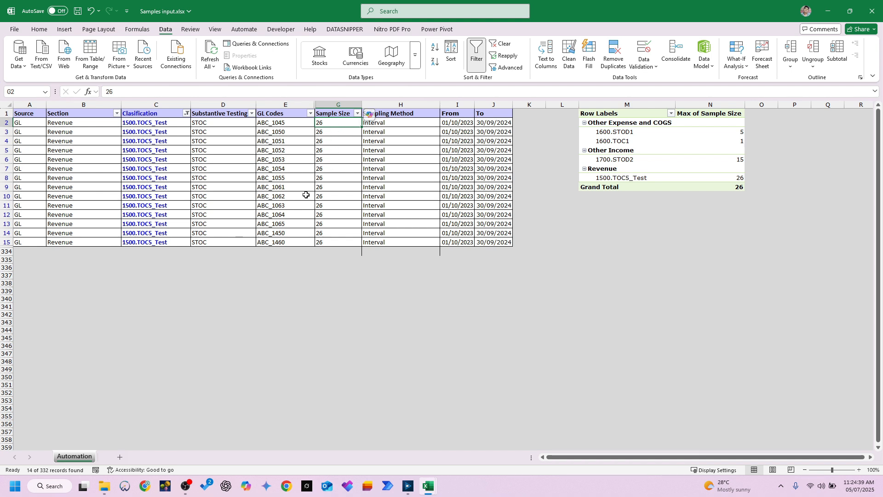
left_click(186, 113)
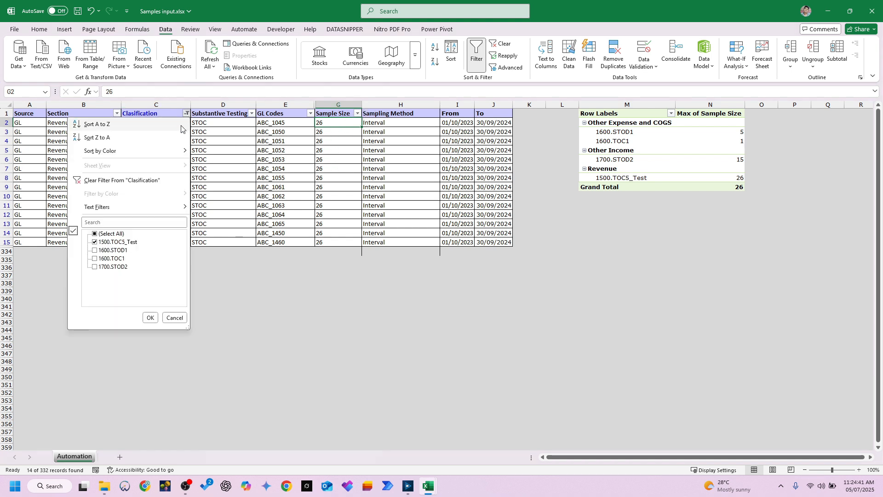
left_click(133, 180)
Step: Examine the rows classified as 1500.TOC5_Test and the GL codes assigned to them
left_click_drag(148, 123, 152, 242)
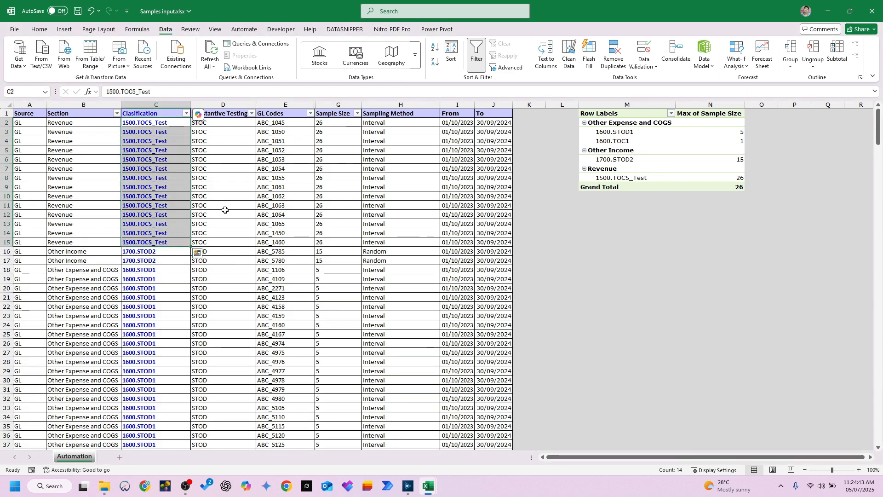
left_click_drag(276, 123, 271, 242)
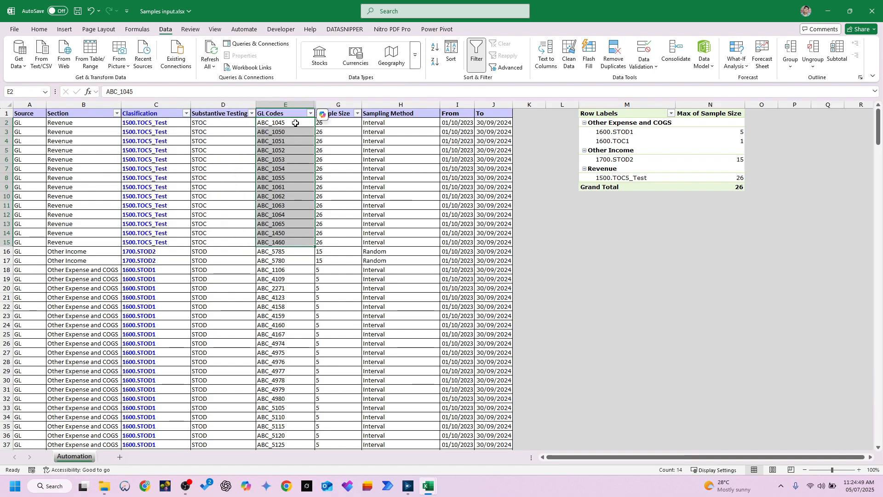
left_click_drag(295, 123, 267, 250)
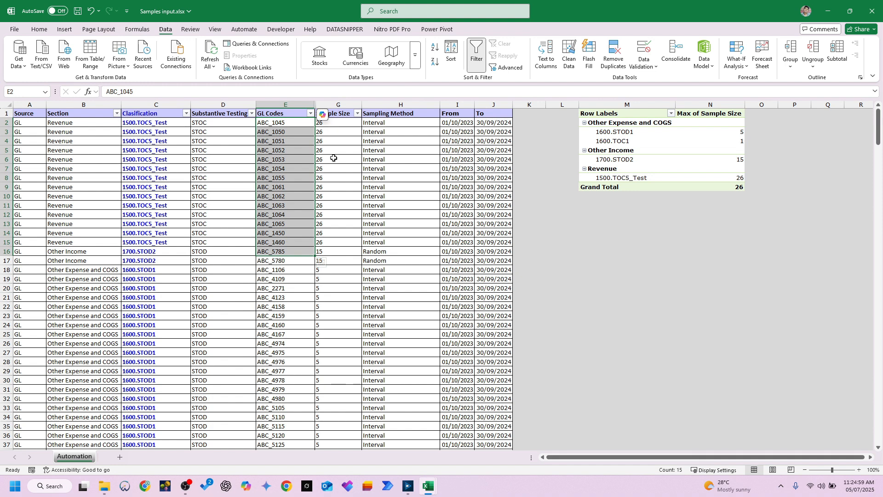
Step: Examine the Sampling Method column, comparing the Revenue and Other Income rows and the method choices each cell offers
left_click_drag(378, 122, 371, 243)
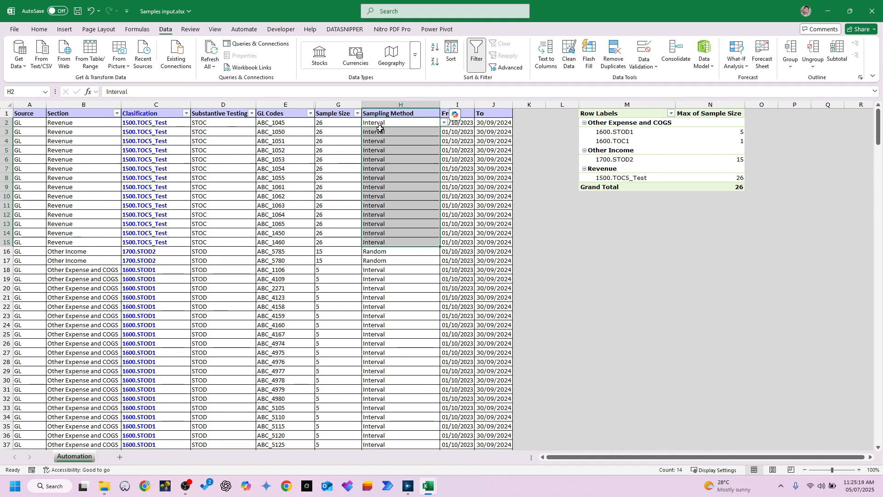
key("Down")
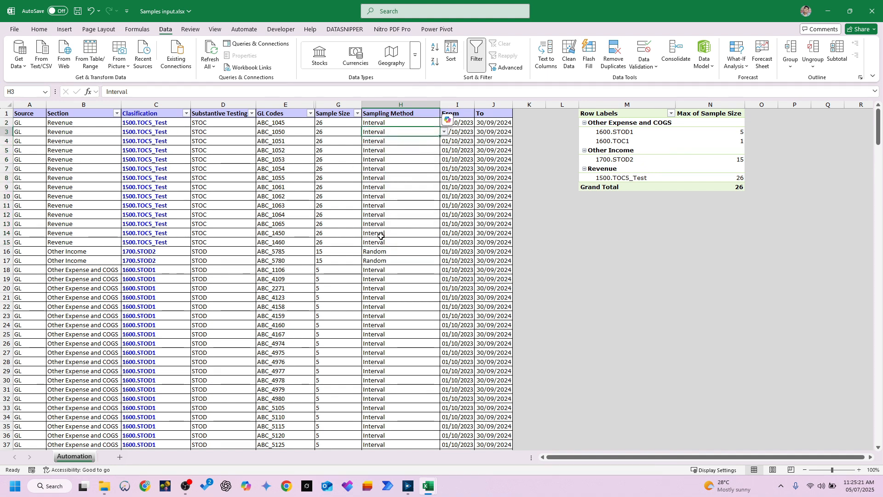
left_click(379, 252)
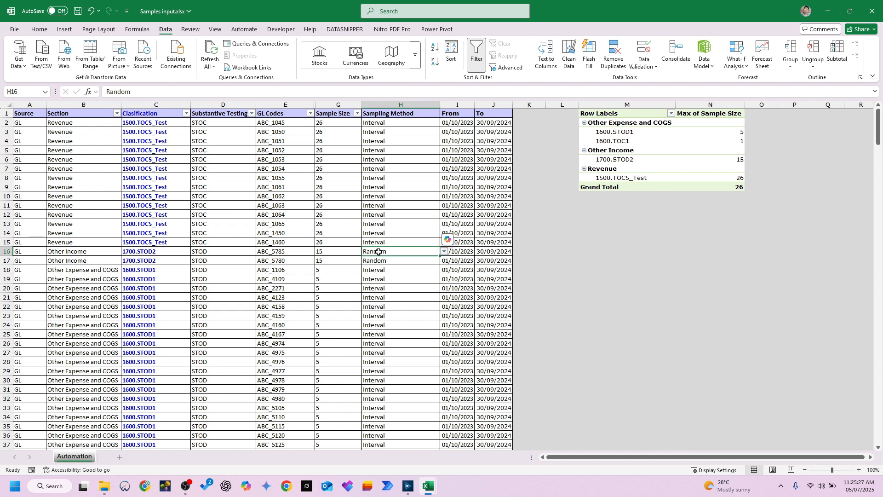
left_click(393, 123)
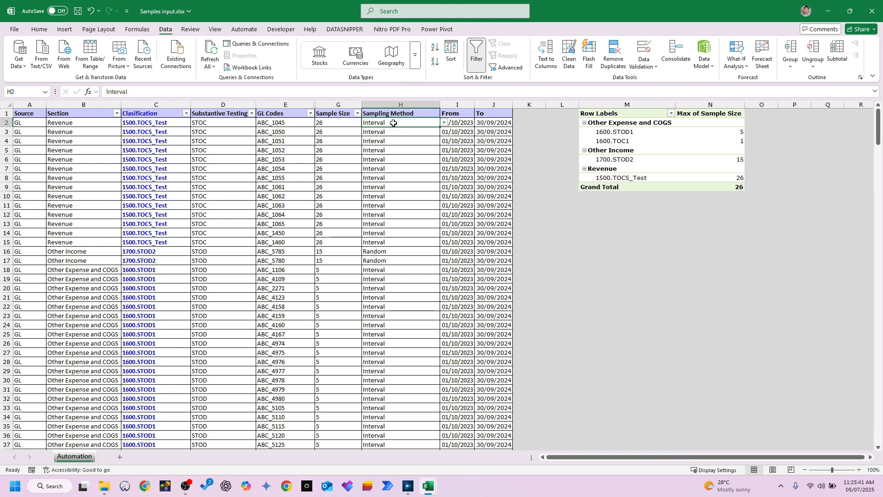
left_click(444, 123)
left_click(451, 154)
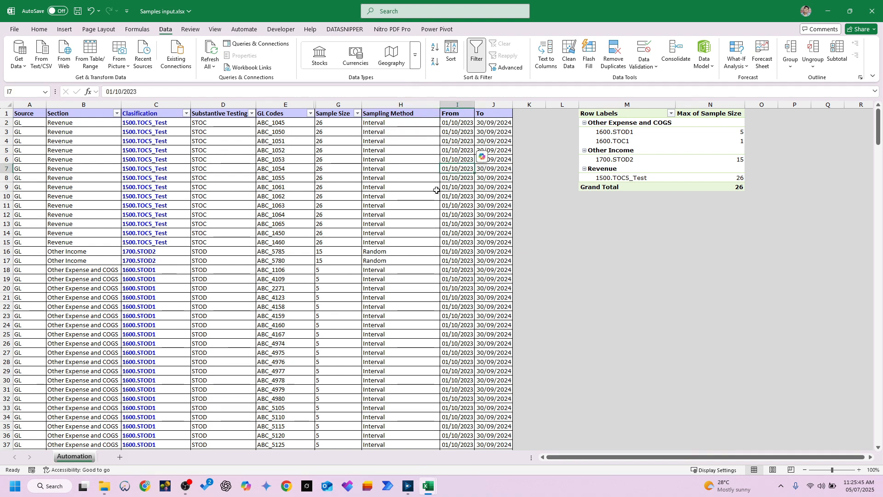
left_click_drag(408, 241, 424, 262)
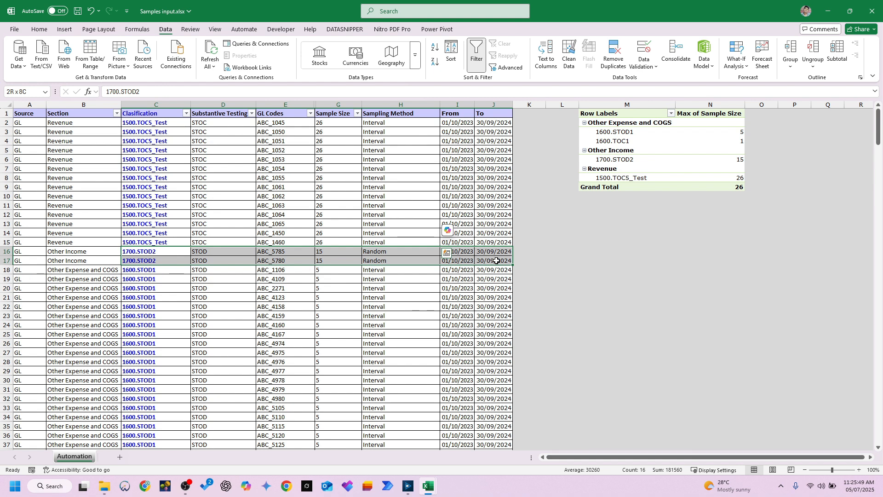
left_click(381, 252)
left_click(444, 252)
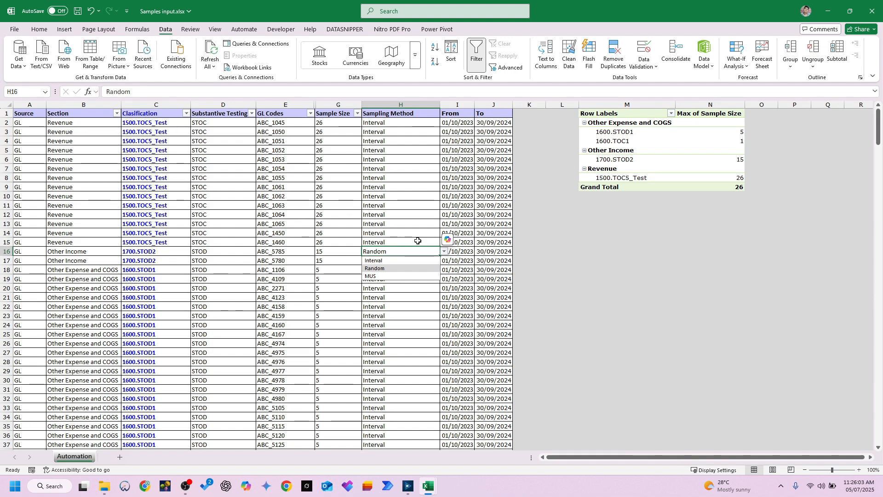
left_click(412, 178)
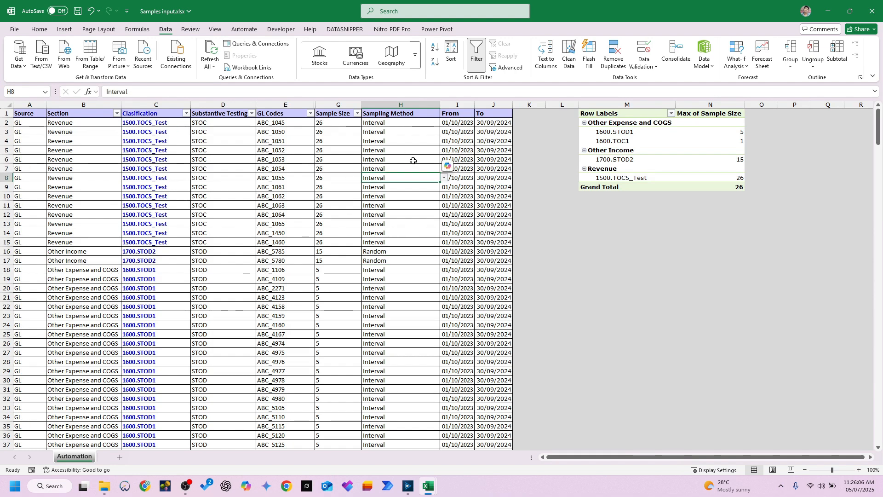
scroll(413, 161, "down", 2)
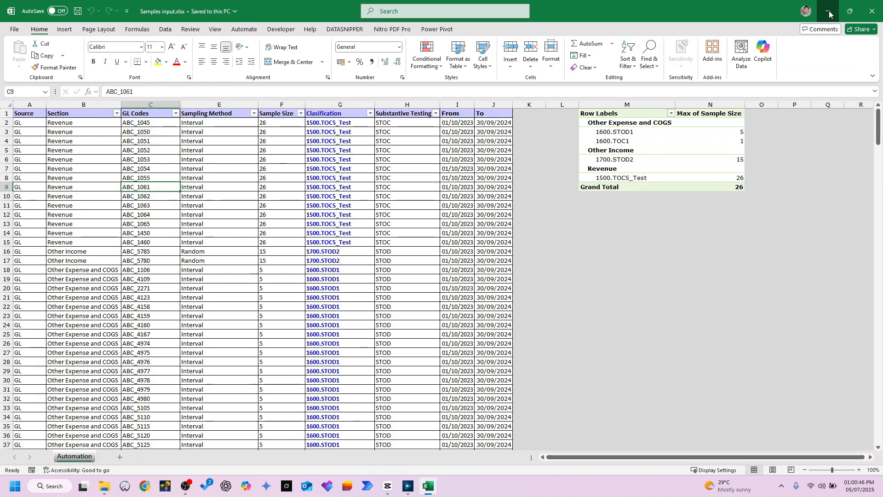
Step: Minimise the Excel workbooks and view the whole automated sampling workflow in Alteryx Designer
left_click(830, 14)
left_click(830, 9)
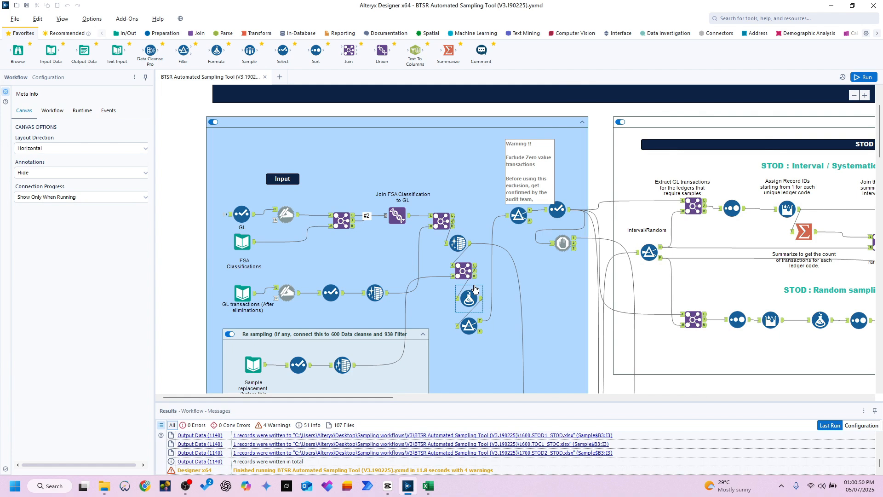
scroll(475, 288, "down", 3)
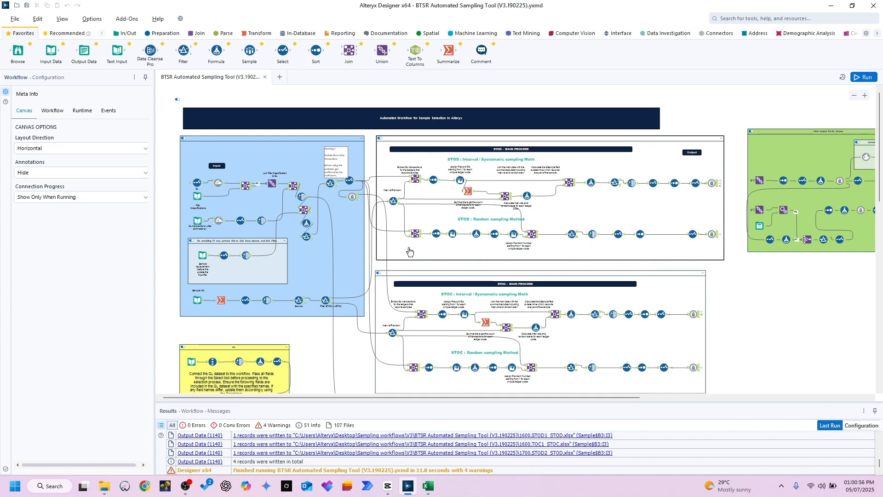
Step: Switch to File Explorer, browse to the sampling tool's _externals folder and inspect the contents of subfolders 1 and 2
mouse_move(116, 488)
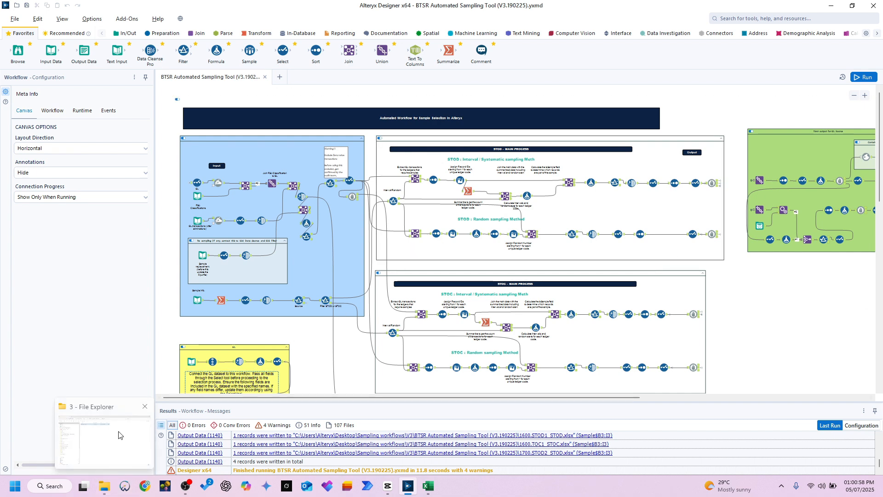
left_click(119, 435)
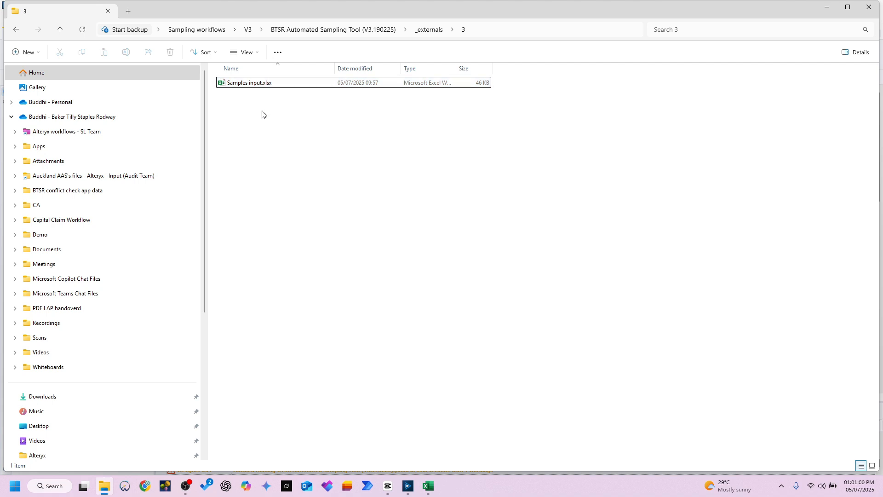
key("alt+Up")
key("alt+Up")
key("alt+Up")
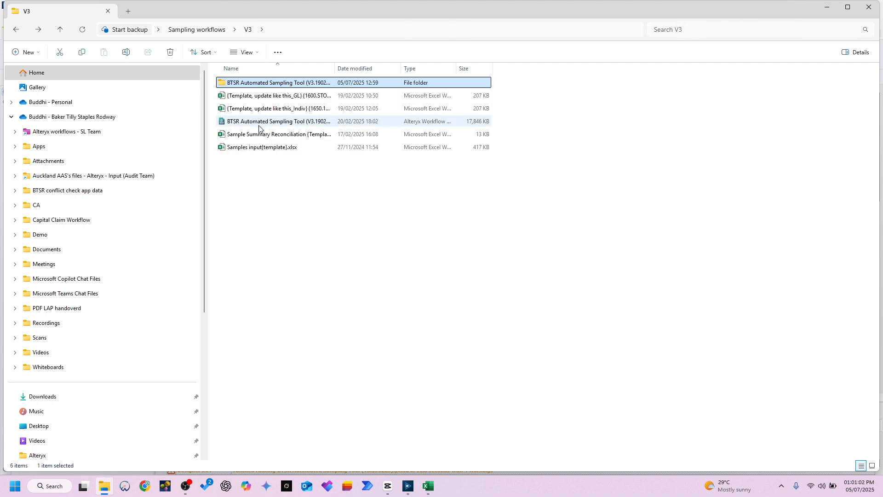
double_click(291, 86)
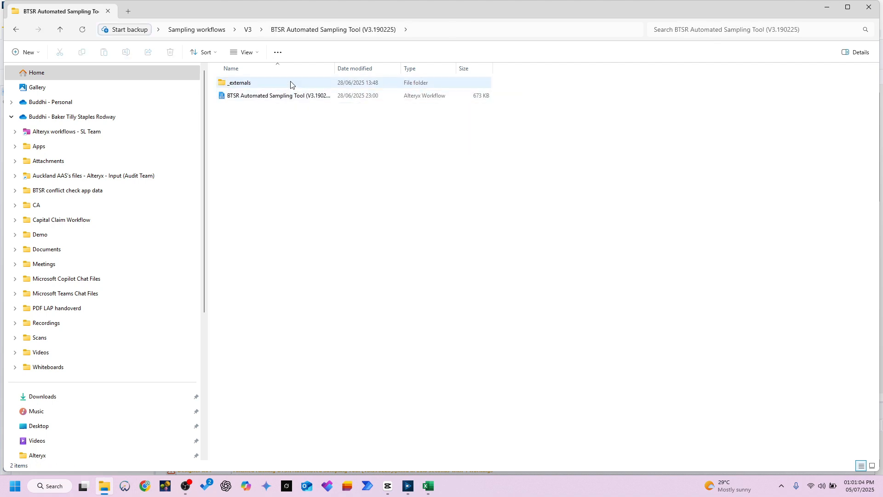
double_click(291, 84)
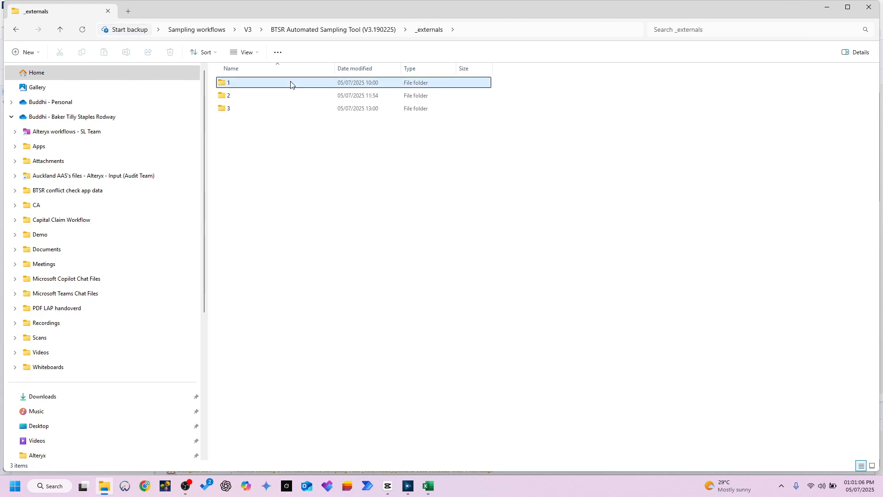
double_click(292, 84)
key("alt+Up")
double_click(283, 93)
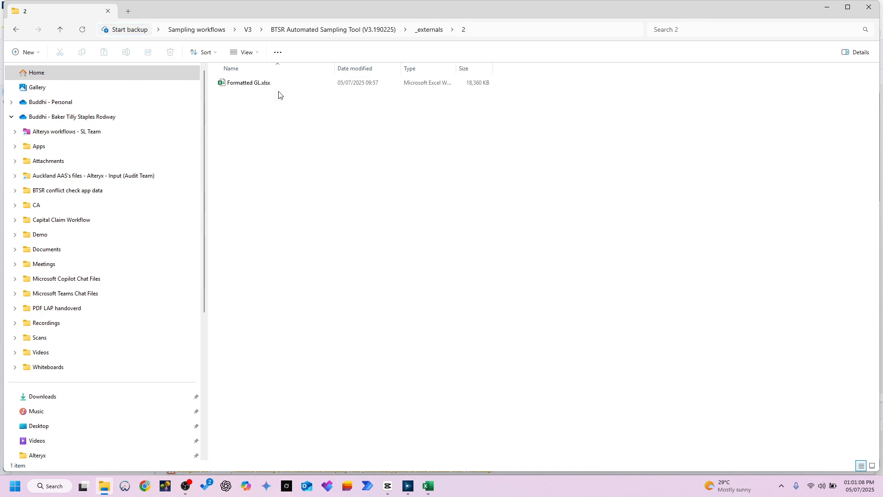
Step: Look into subfolder 3 of _externals and return to the sampling tool's main folder
key("alt+Up")
double_click(257, 110)
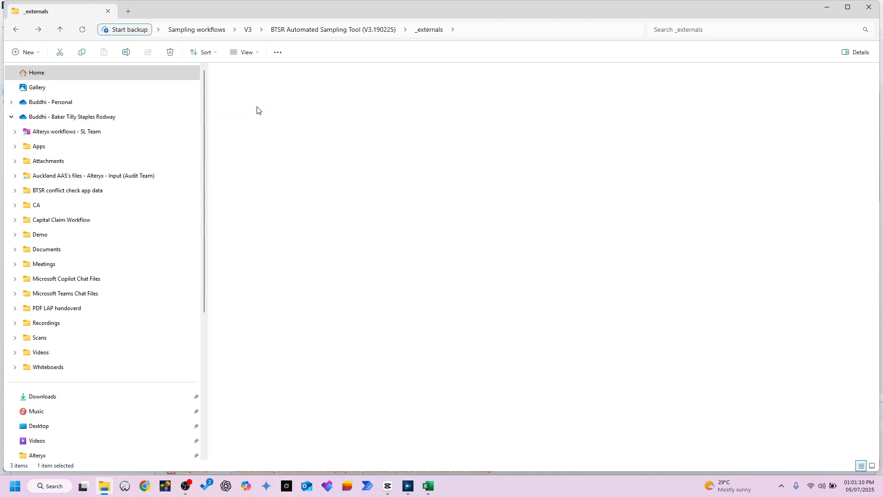
key("alt+Up")
key("alt+Up")
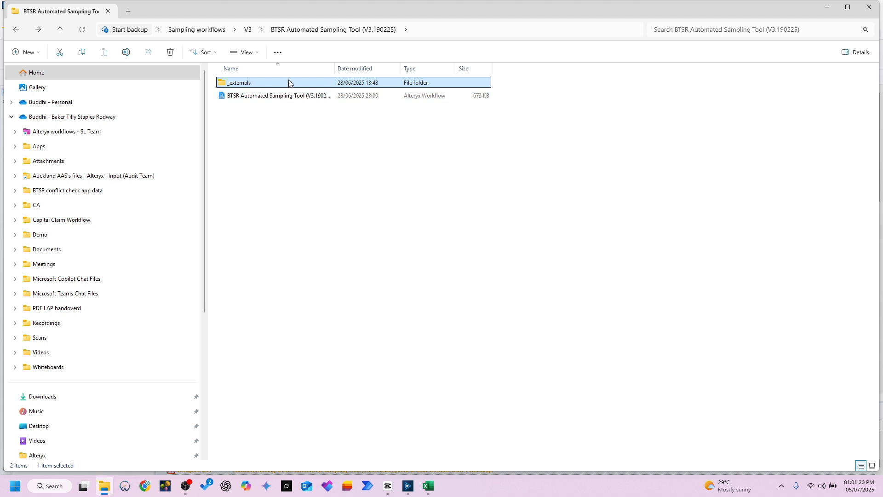
Step: Reopen the _externals folder, recheck subfolder 2, and open Samples input.xlsx from subfolder 3
double_click(303, 85)
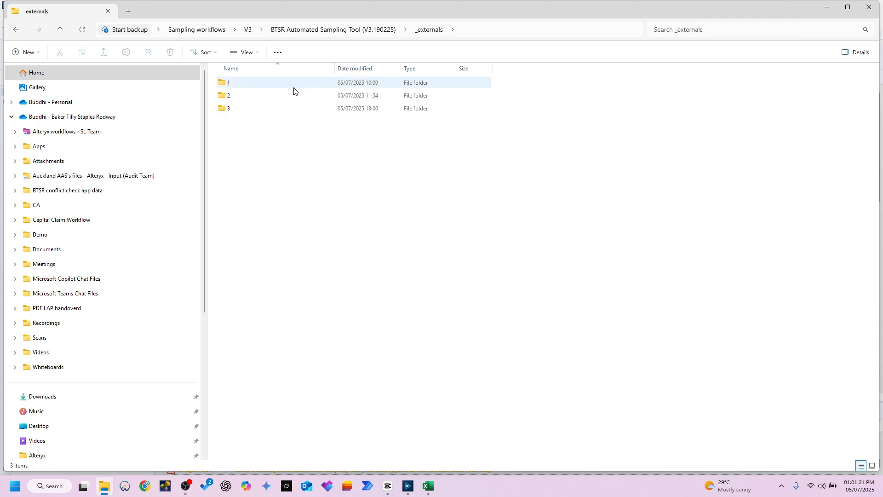
double_click(250, 95)
left_click(257, 88)
key("alt+Left")
left_click(254, 109)
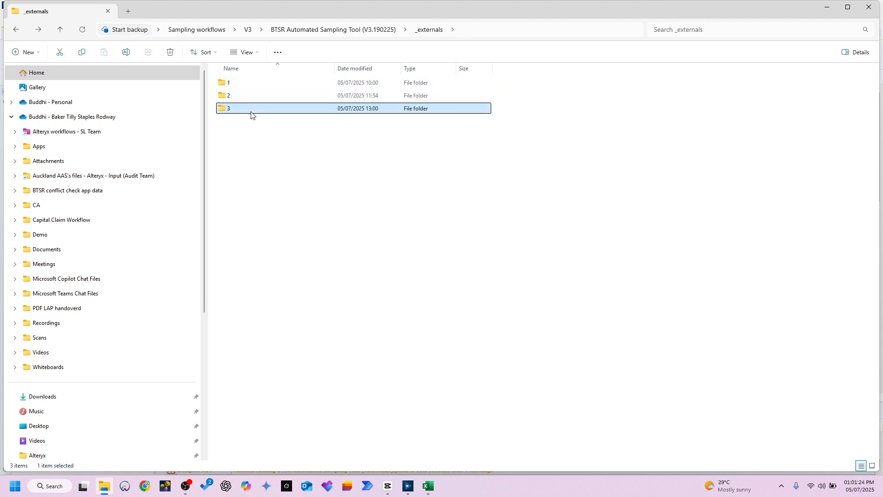
double_click(251, 111)
double_click(259, 85)
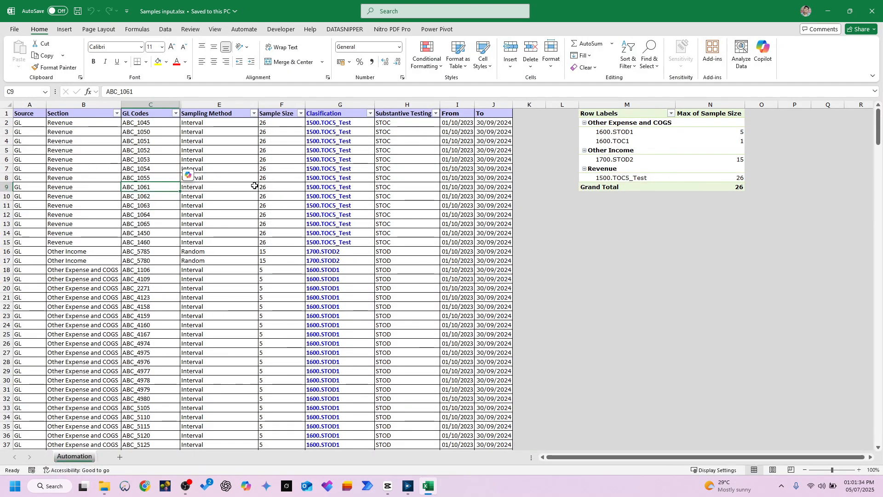
Step: Examine the pivot table's maximum sample size for each classification, from 1600.STOD1 down to the grand total
left_click_drag(619, 134, 708, 130)
left_click_drag(616, 141, 682, 140)
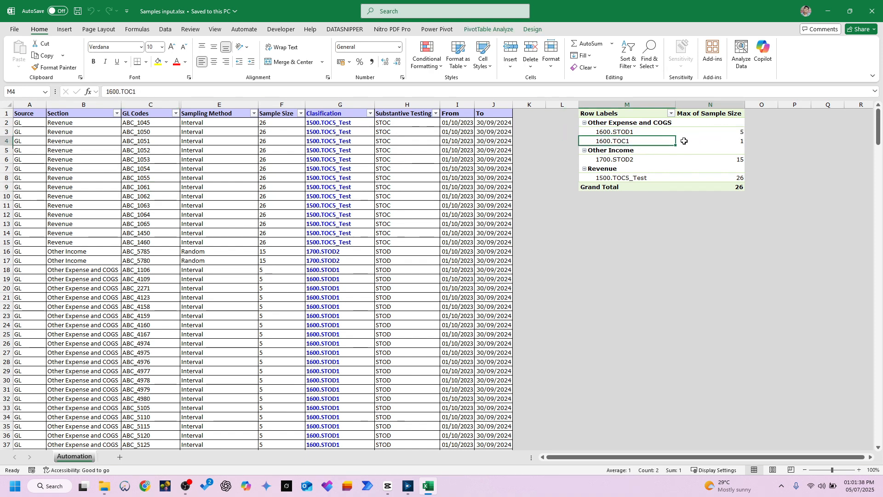
left_click_drag(621, 159, 745, 161)
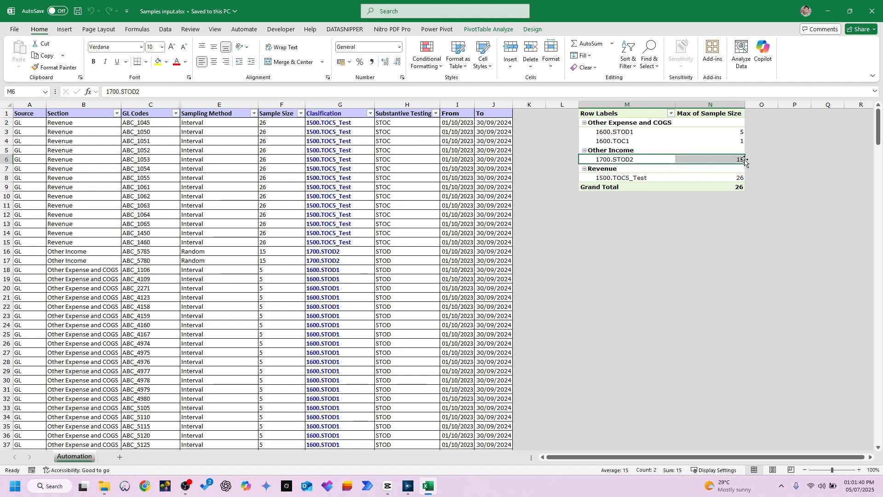
left_click(624, 190)
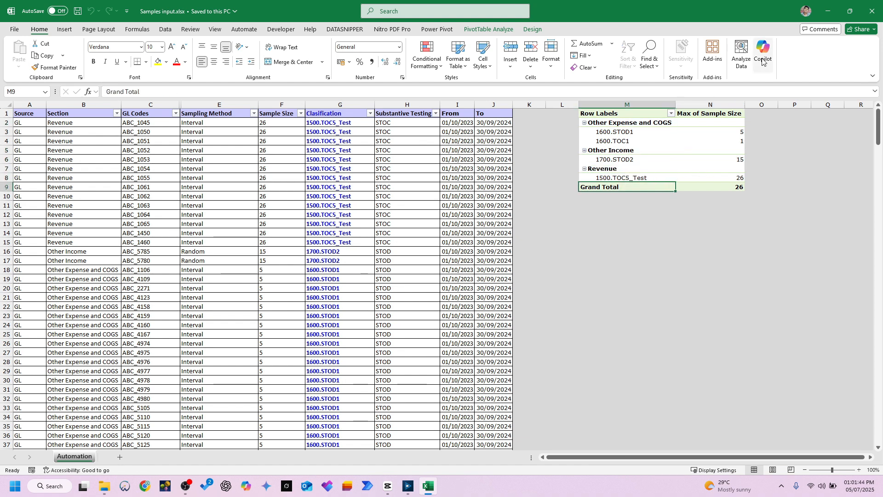
Step: Minimise the Excel and File Explorer windows and try to run the sampling workflow in Alteryx Designer
left_click(828, 10)
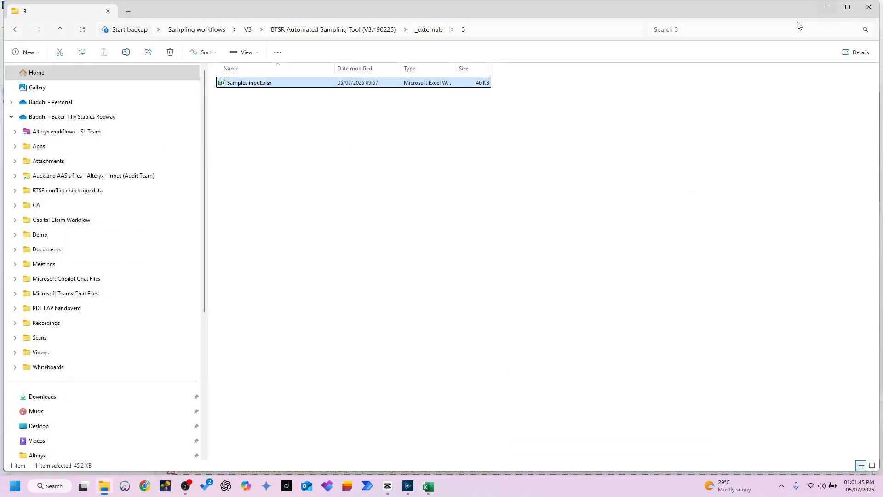
left_click(827, 7)
left_click(865, 77)
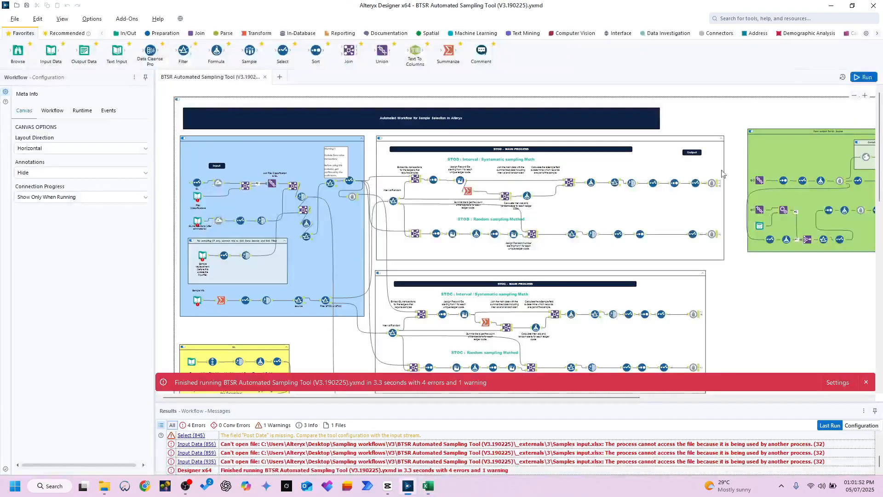
Step: Close the Samples input workbook in Excel and run the sampling workflow again in Alteryx Designer
left_click(428, 485)
left_click(873, 6)
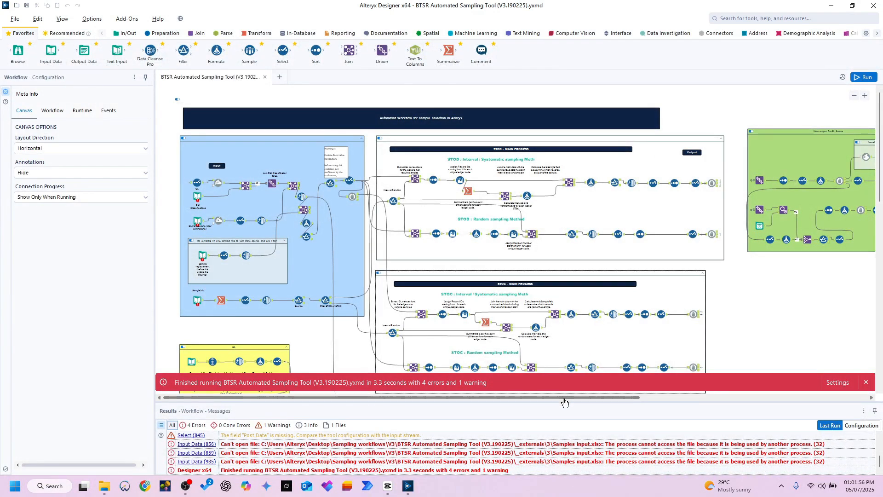
left_click_drag(565, 398, 576, 398)
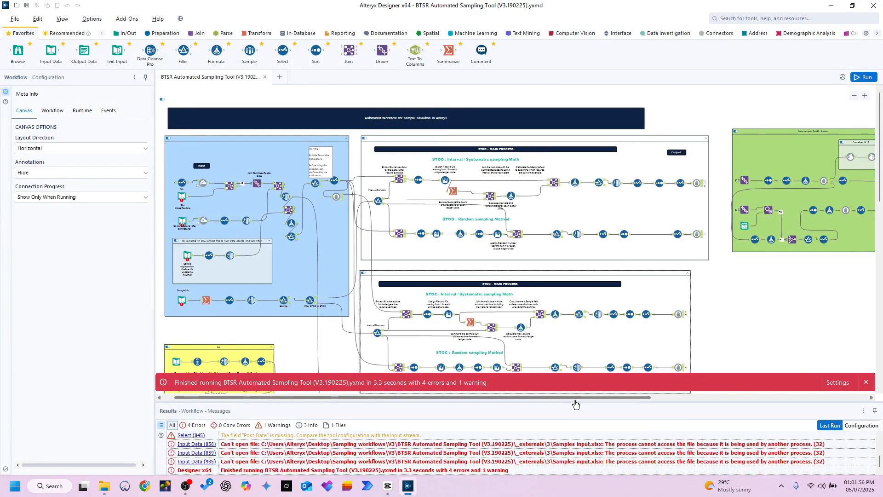
left_click(861, 79)
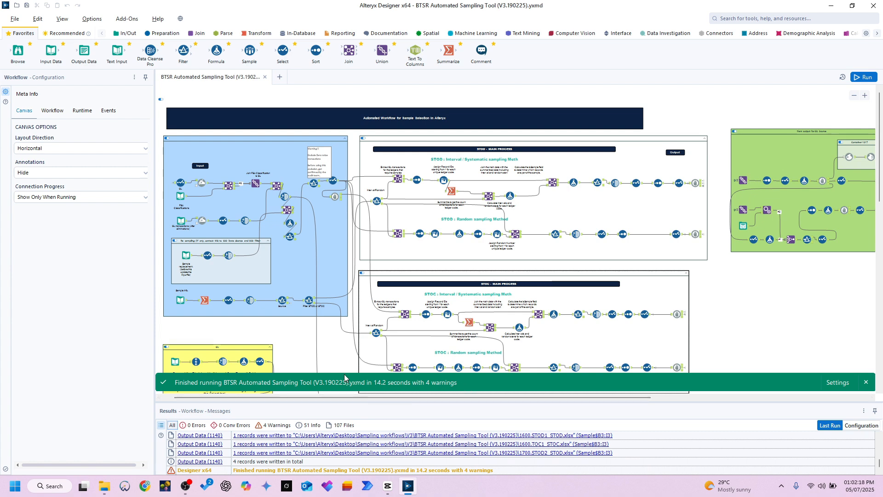
Step: Switch to File Explorer, go back to the sampling tool's main folder and open the output workbook 1500.TOC5_Test_STOC.xlsx
mouse_move(102, 490)
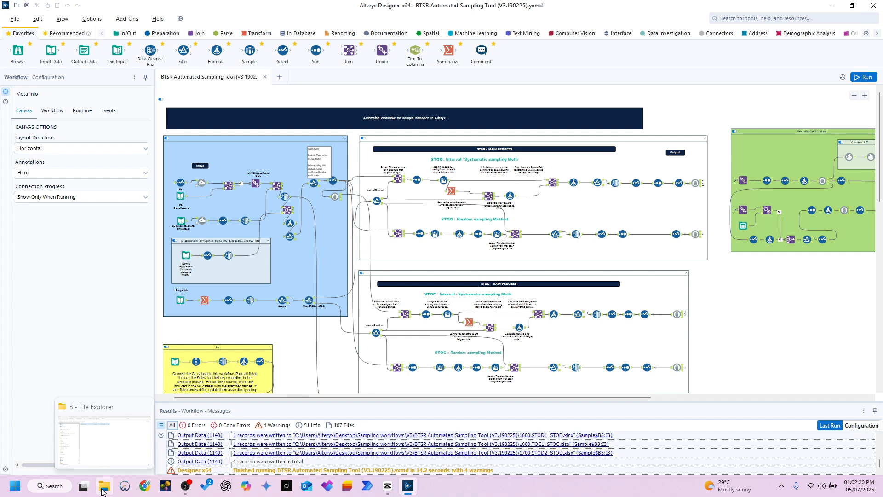
left_click(102, 490)
left_click(365, 224)
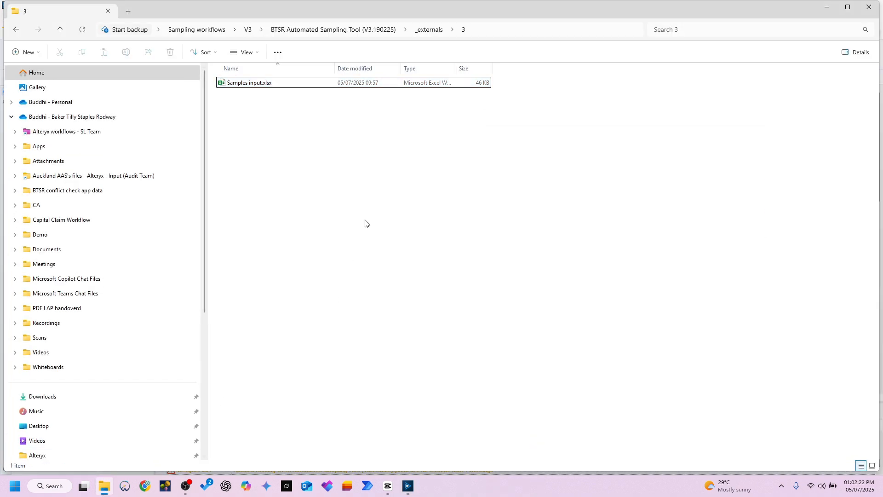
key("alt+Left")
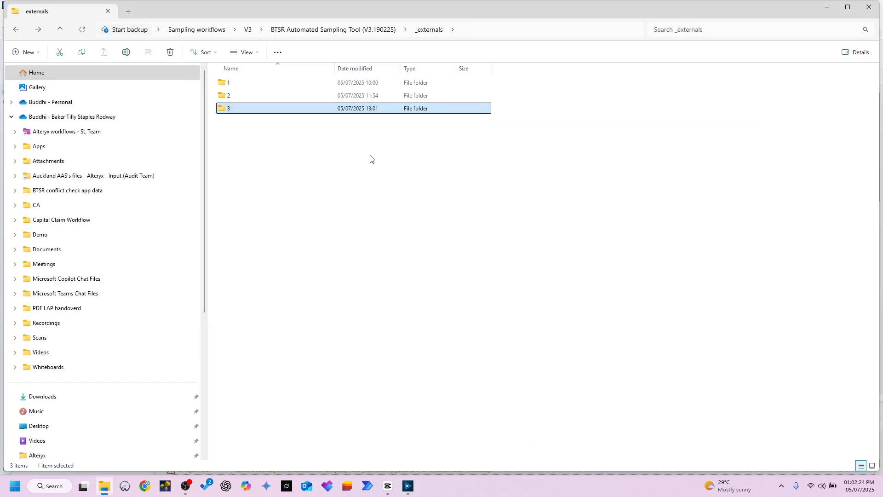
key("alt+Left")
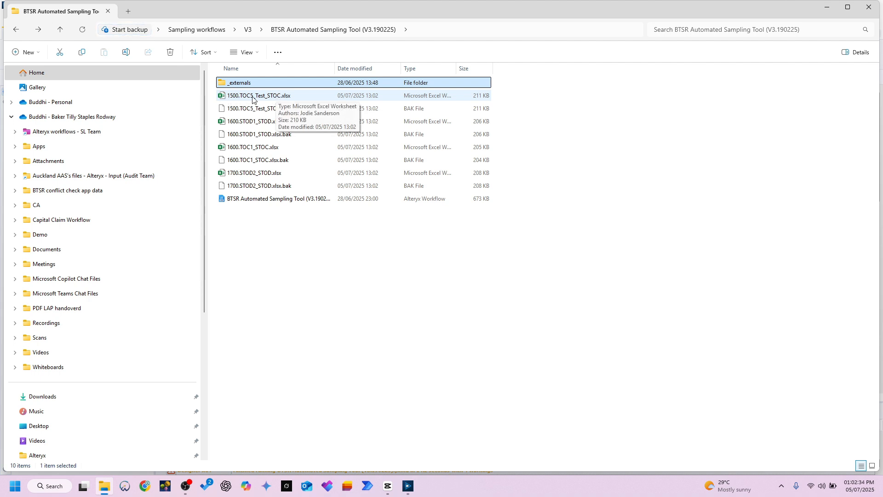
double_click(291, 96)
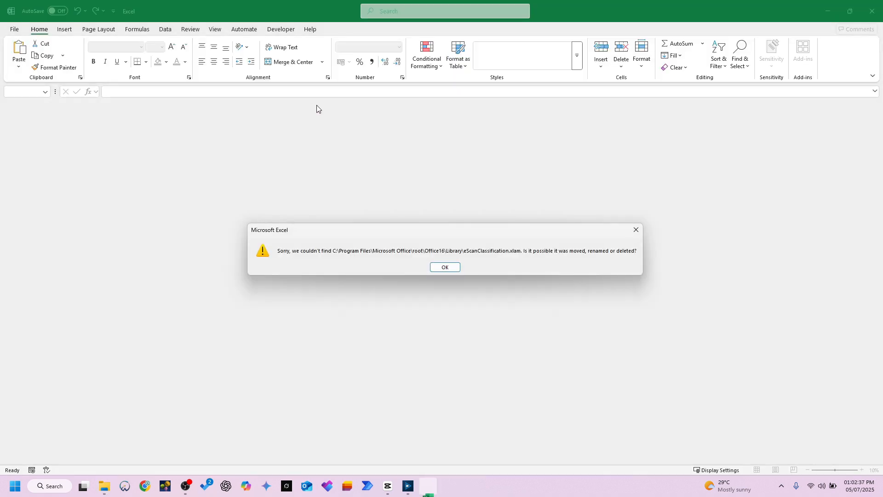
left_click(447, 268)
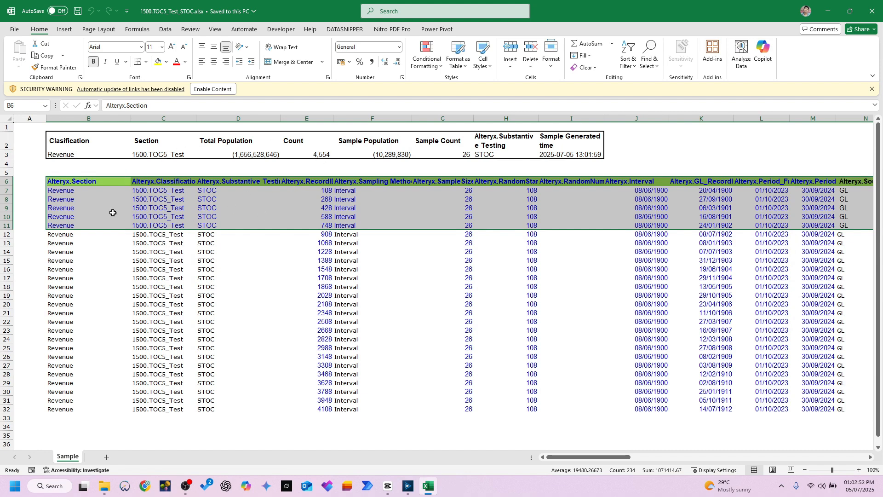
Step: Examine the summary's sample count and the Section, Substantive Testing and RecordID columns of the generated sample
left_click_drag(92, 193, 90, 208)
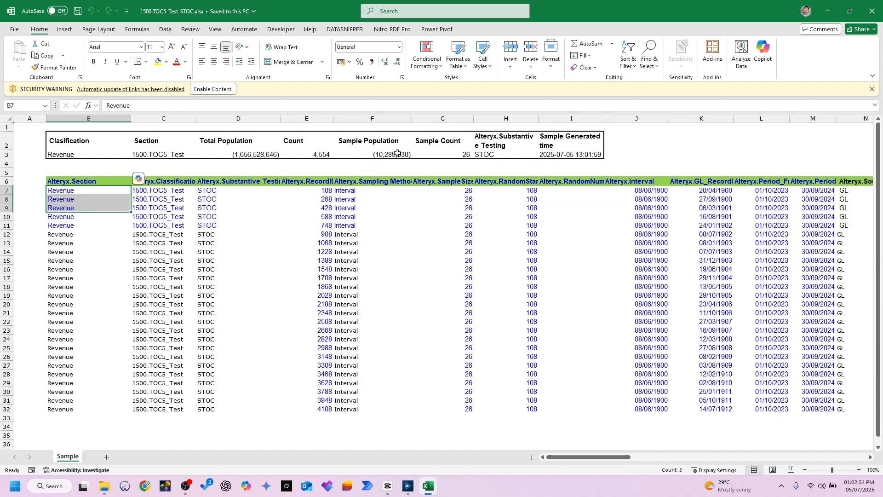
left_click(464, 156)
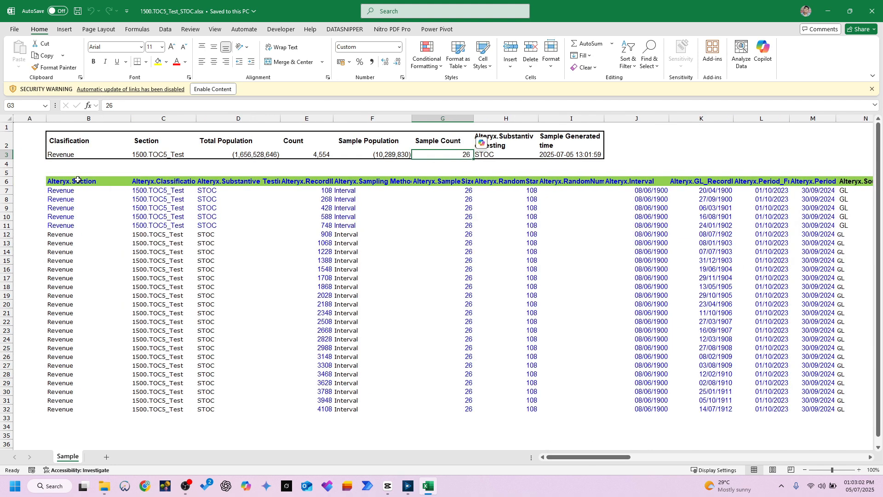
left_click_drag(78, 180, 74, 357)
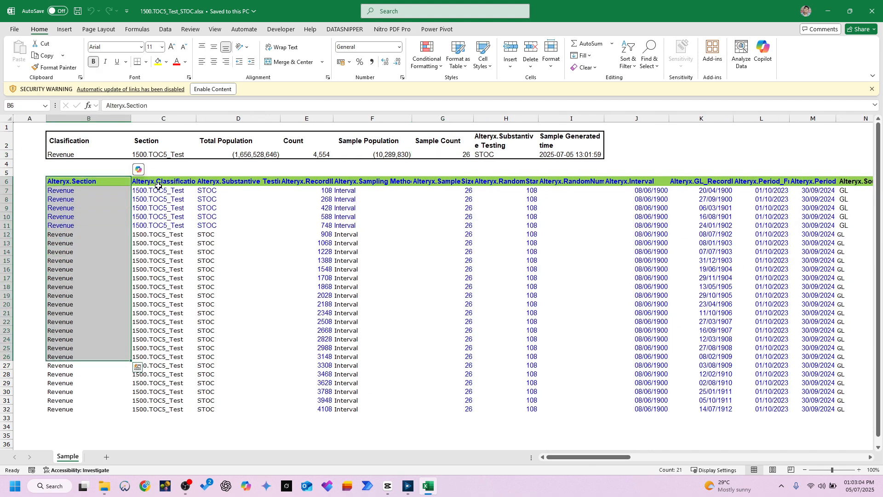
left_click_drag(211, 182, 216, 290)
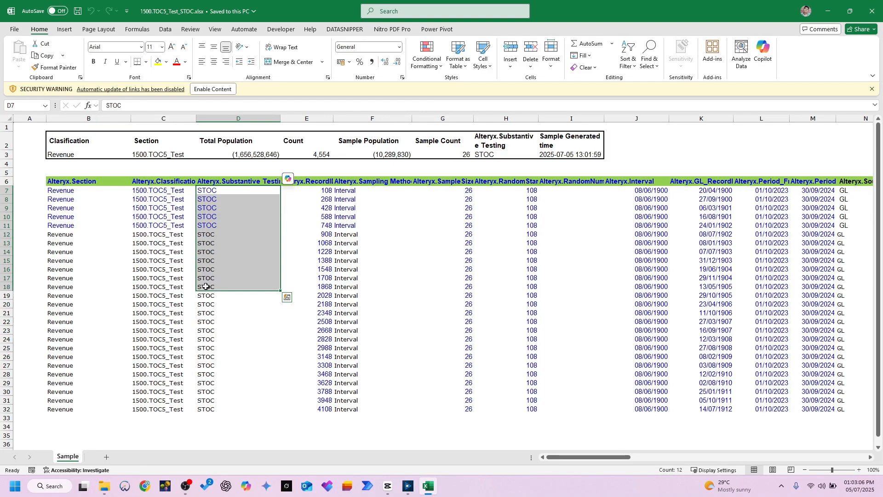
left_click_drag(307, 181, 313, 409)
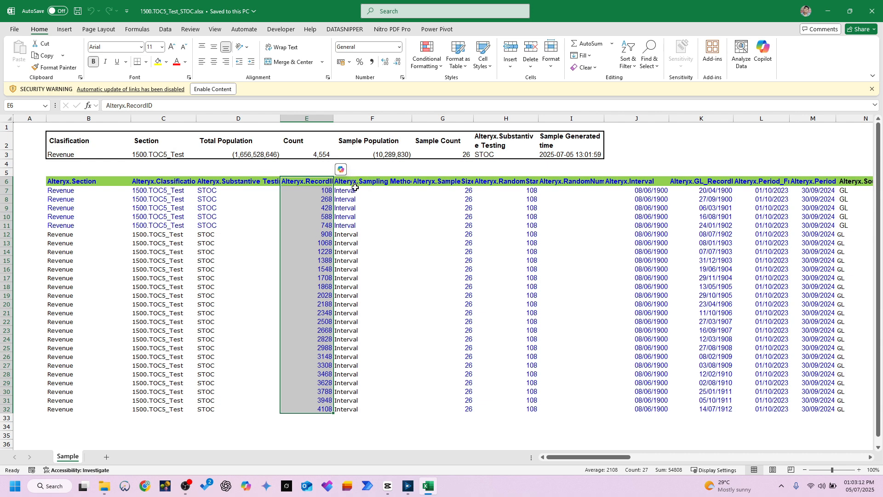
Step: Examine the Sampling Method, Sample Size and RandomStart columns of the generated sample
left_click_drag(355, 190, 386, 322)
left_click_drag(456, 190, 465, 348)
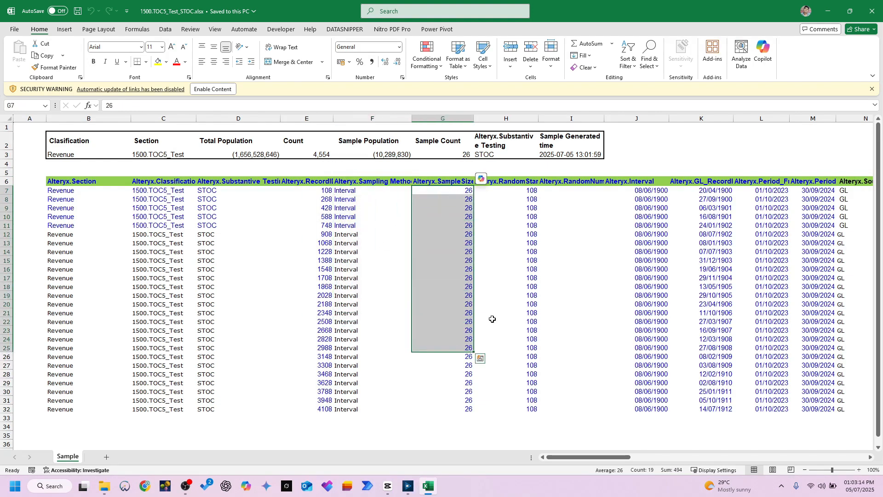
left_click(529, 223)
left_click(524, 191)
left_click(523, 182)
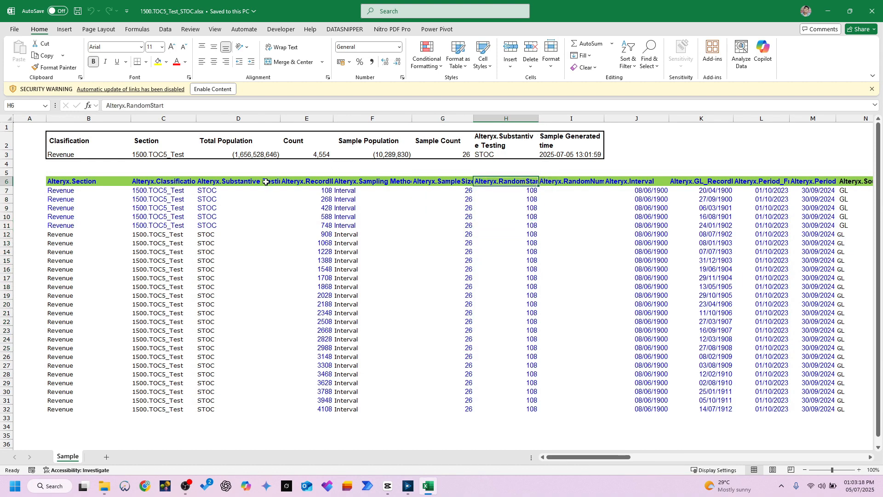
left_click_drag(358, 190, 348, 301)
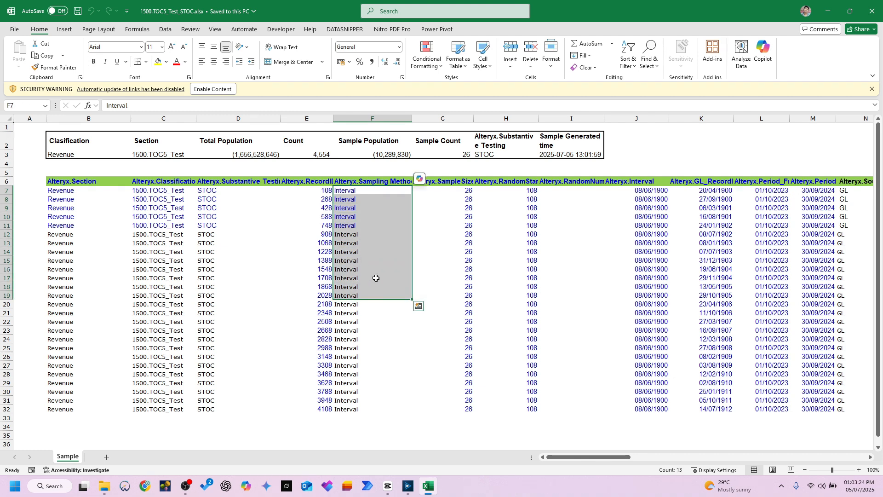
left_click(533, 215)
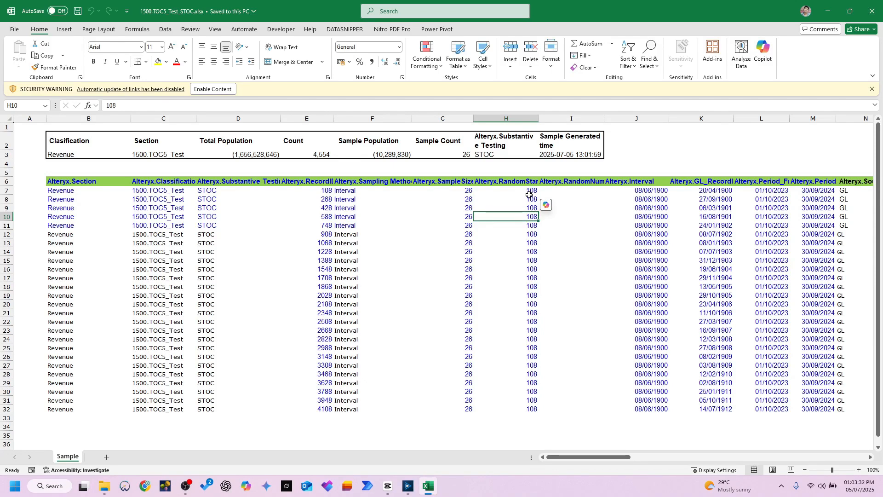
Step: Apply the comma number format to the Alteryx.Interval and GL record ID columns, J and K
left_click_drag(588, 458, 618, 459)
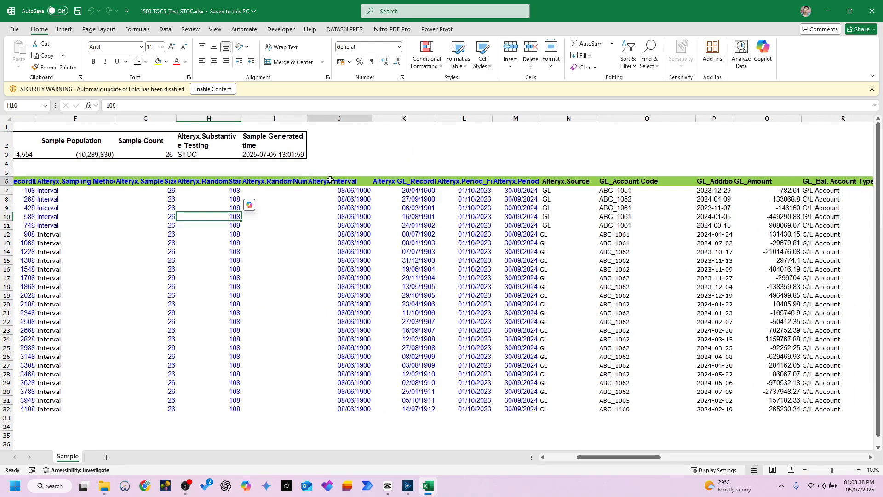
left_click(286, 179)
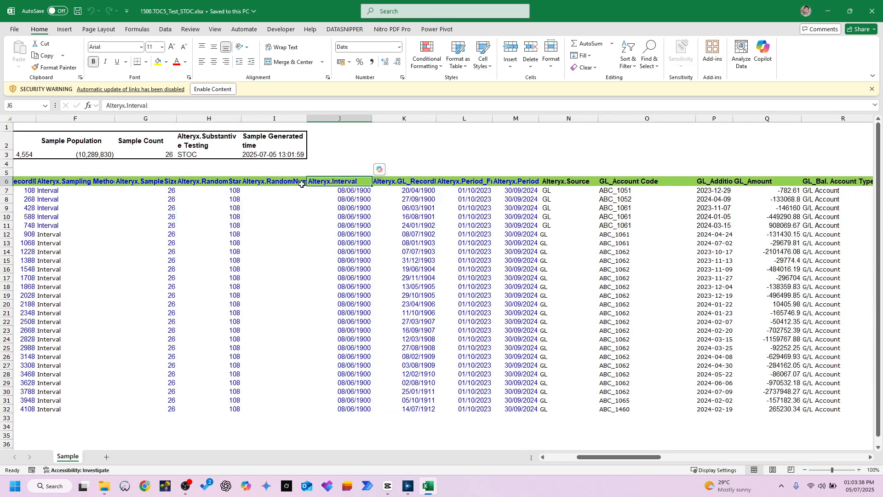
left_click(339, 117)
left_click_drag(340, 117, 515, 133)
left_click(433, 198)
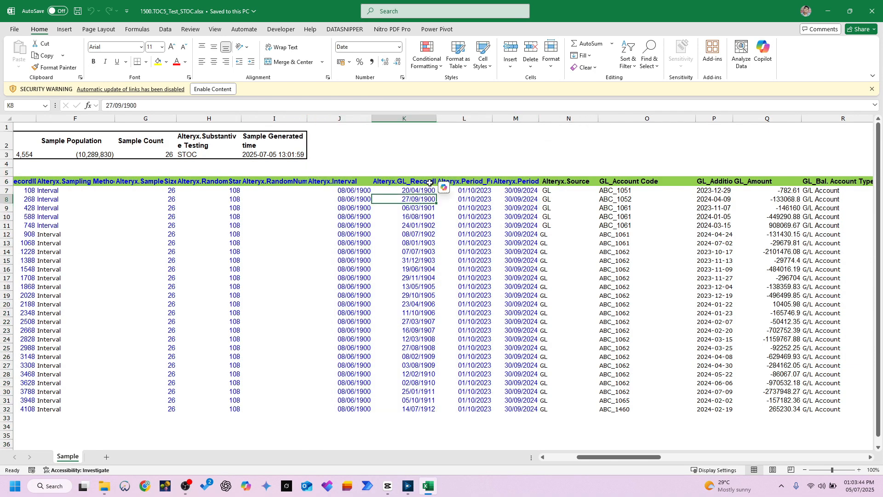
left_click(421, 182)
left_click(413, 117)
left_click(339, 118, "shift")
left_click(372, 61)
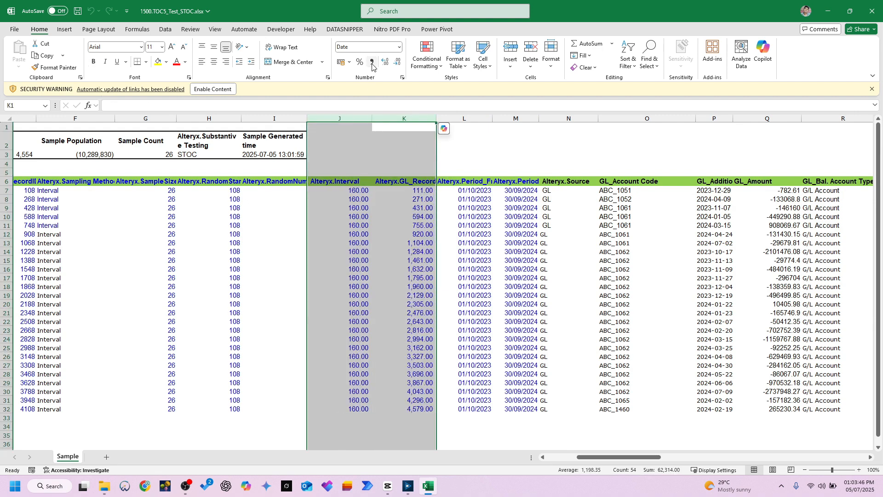
Step: Highlight the Alteryx.Interval column from J5 to J32 with a yellow fill
left_click(353, 189)
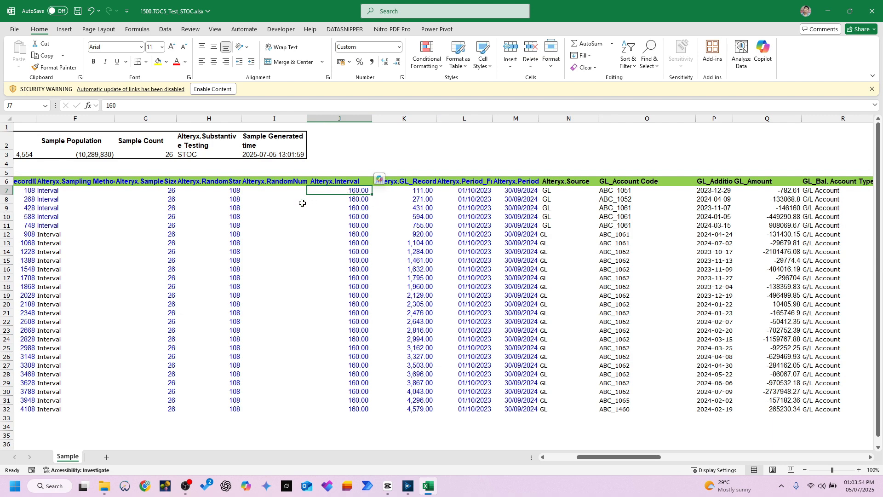
scroll(427, 172, "left", 3)
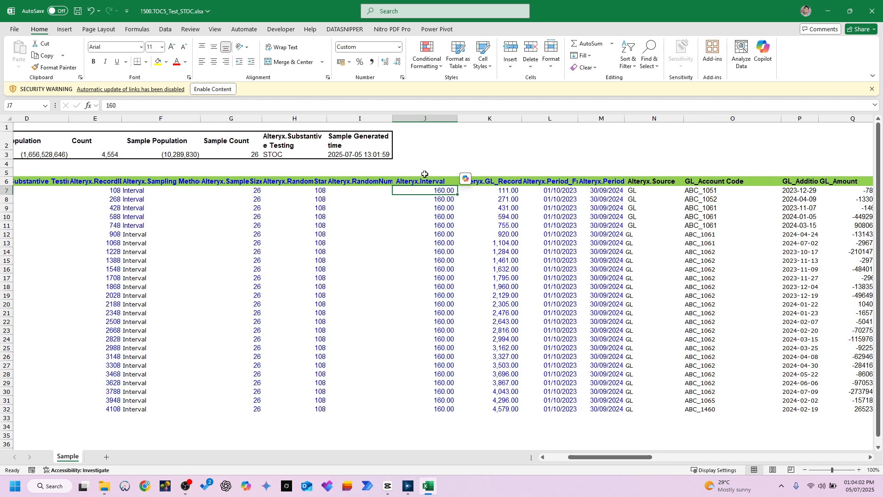
left_click_drag(425, 174, 430, 409)
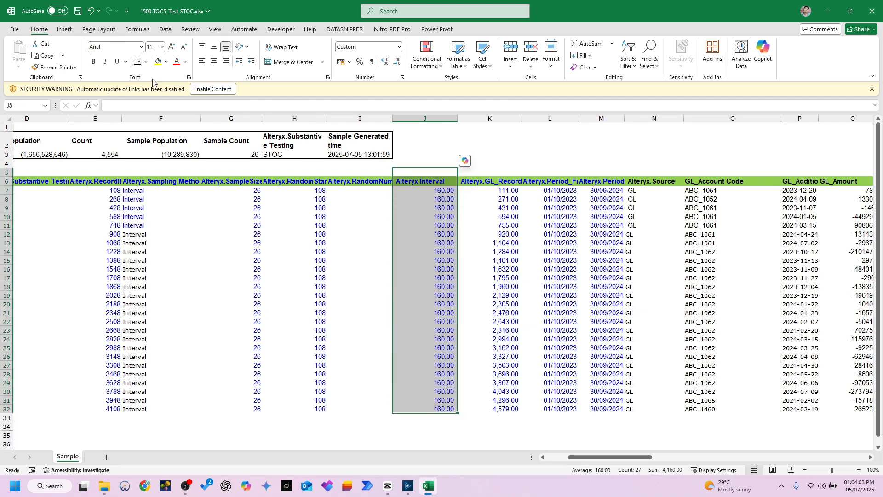
left_click(158, 61)
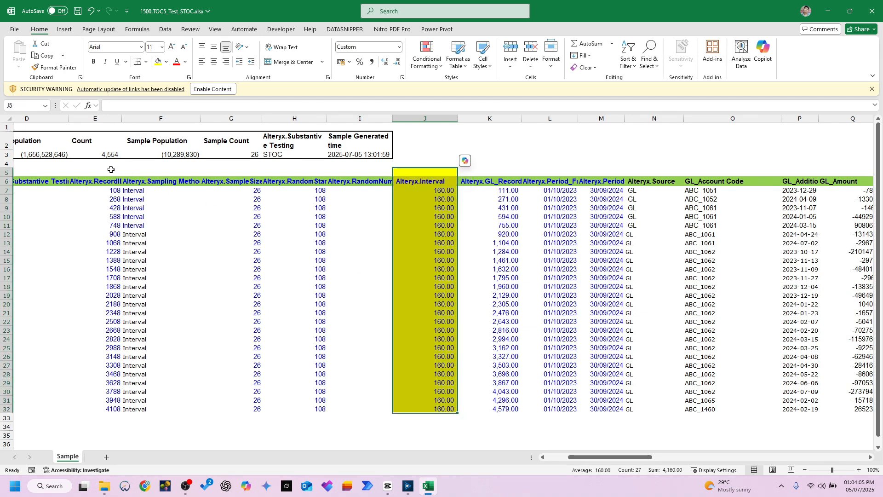
Step: Highlight the Alteryx RecordID, SampleSize and RandomStart columns, E, G and H, with a yellow fill from row 5 down
left_click_drag(101, 172, 100, 416)
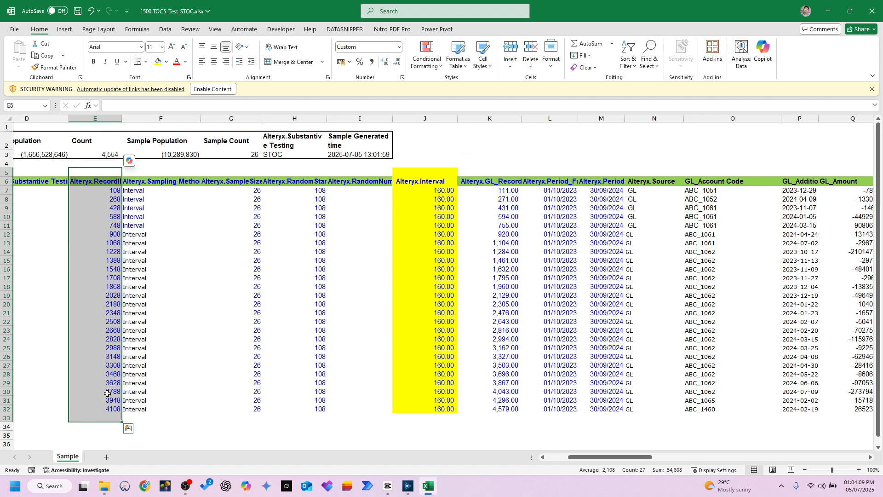
left_click(158, 62)
left_click_drag(225, 171, 218, 428)
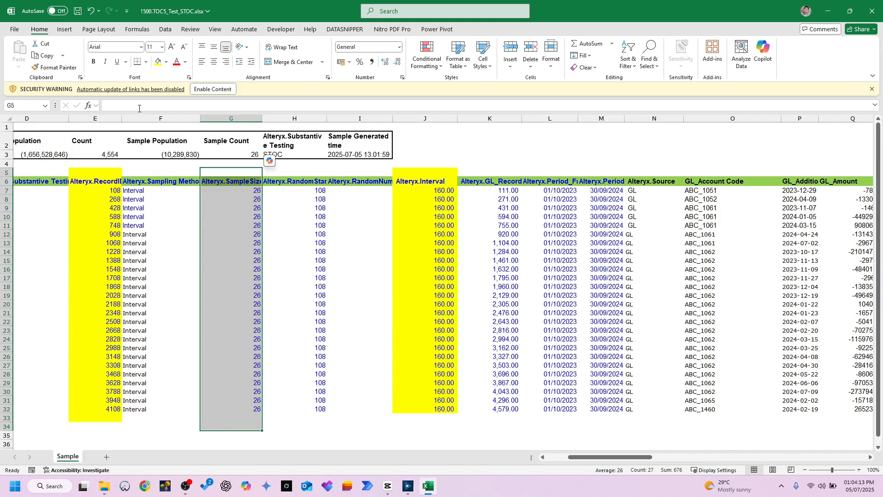
left_click(158, 61)
left_click_drag(297, 173, 293, 428)
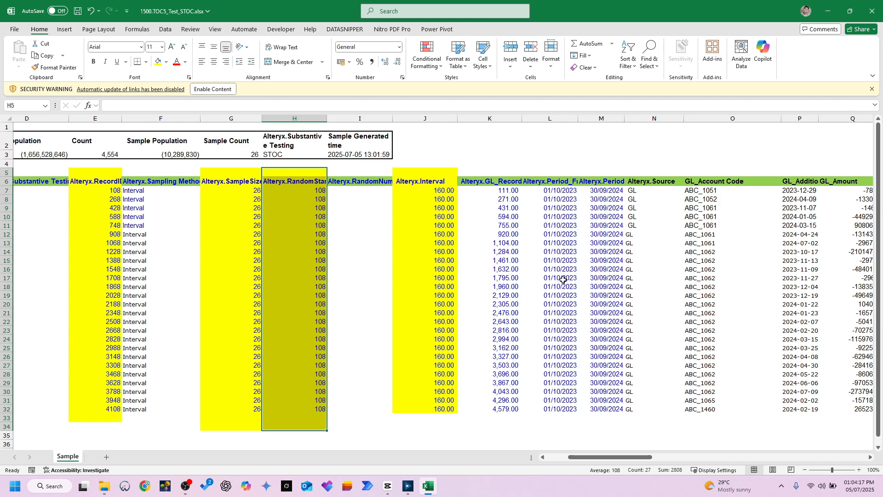
Step: Examine the GL record ID, period, Source and GL_Account Code columns of the generated sample
left_click(506, 182)
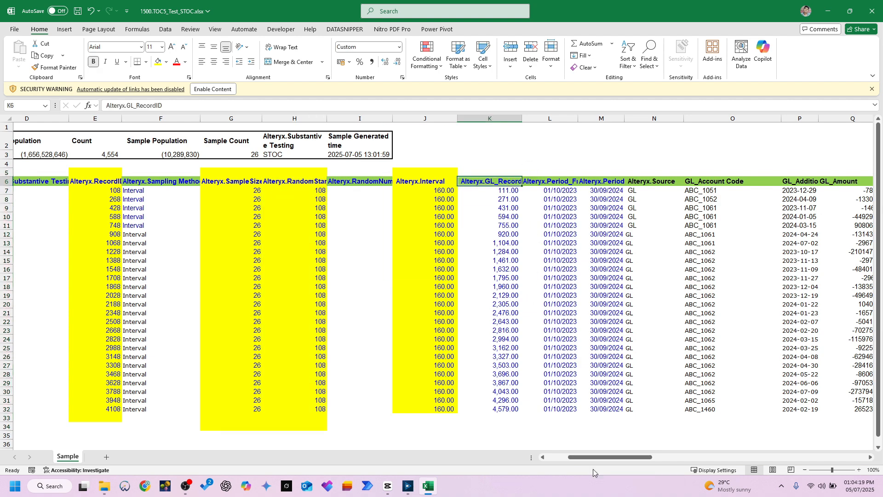
left_click_drag(600, 458, 611, 458)
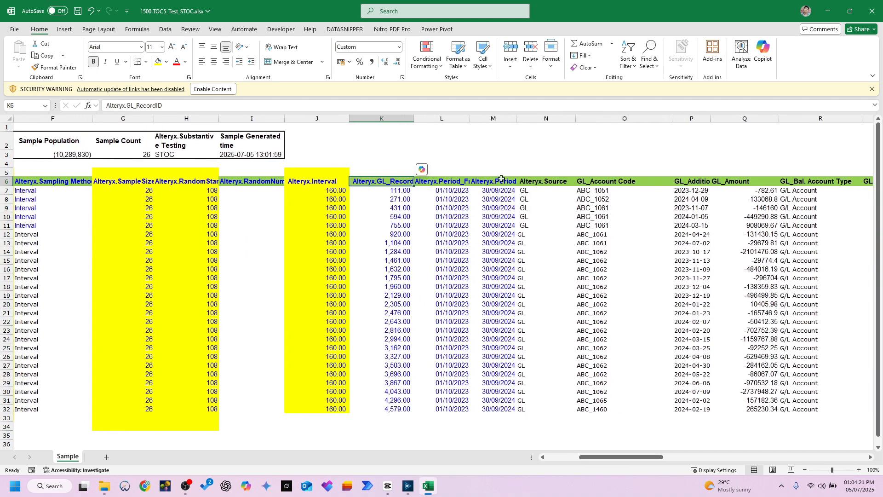
left_click_drag(494, 165, 234, 420)
left_click(536, 118)
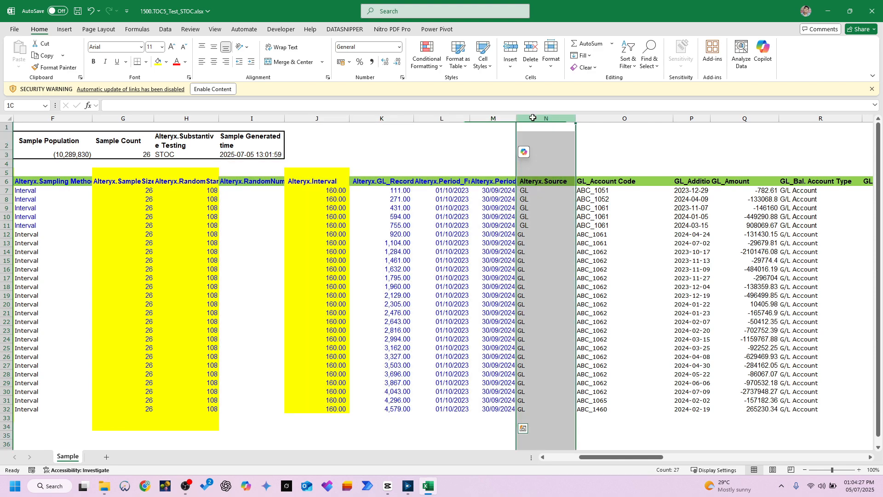
left_click_drag(636, 458, 657, 460)
left_click(408, 117)
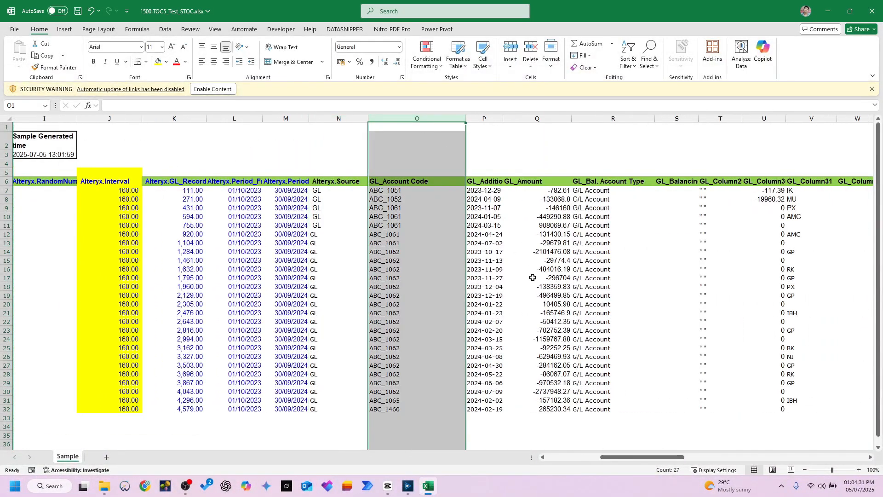
left_click_drag(625, 458, 657, 460)
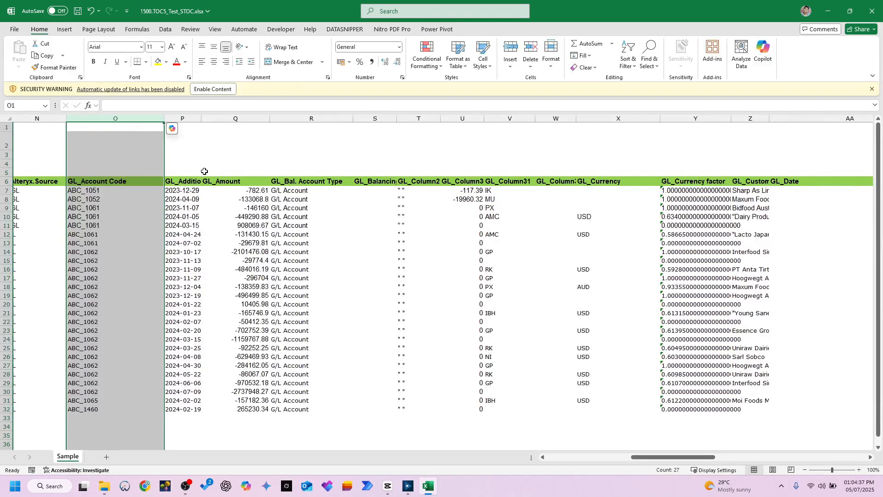
Step: Examine the GL_Amount column and the groups of rows sharing an account code, such as ABC_1061 and ABC_1062
left_click(180, 190)
left_click(235, 184)
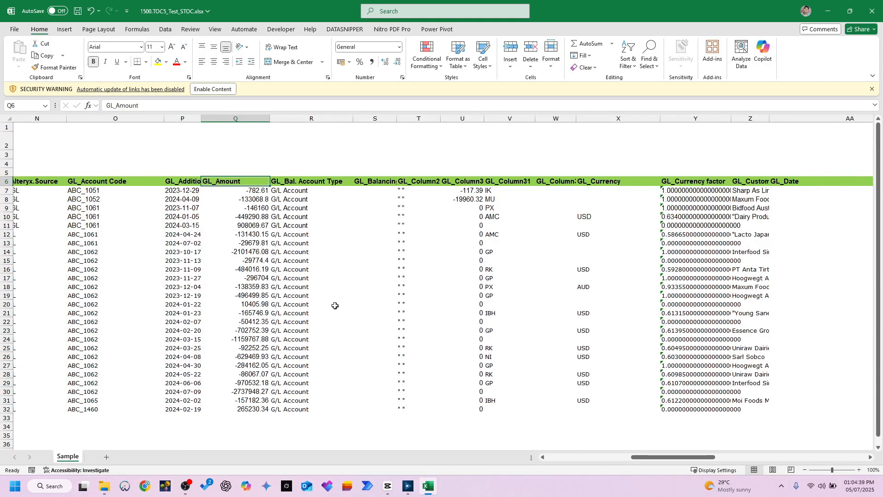
left_click_drag(665, 458, 653, 457)
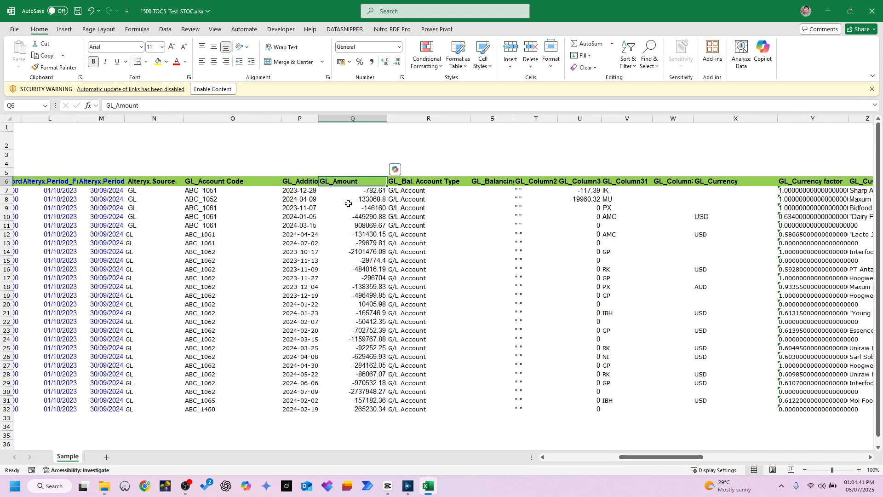
left_click(210, 190)
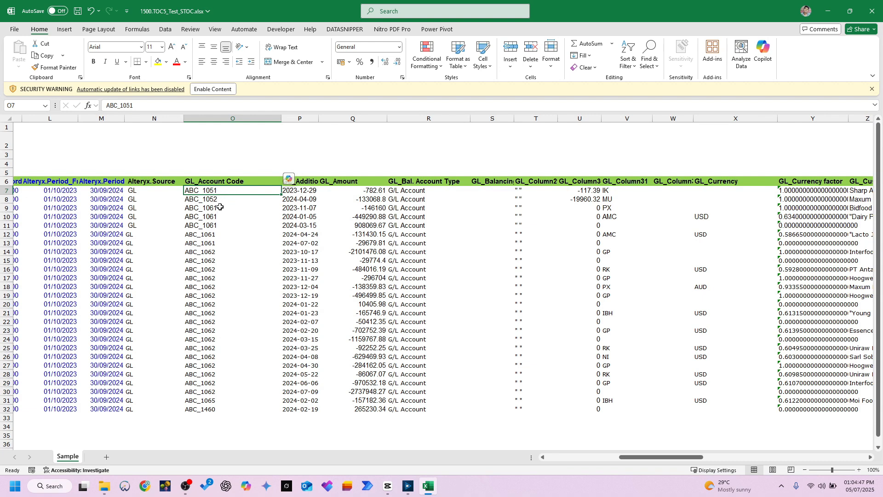
left_click_drag(212, 207, 215, 224)
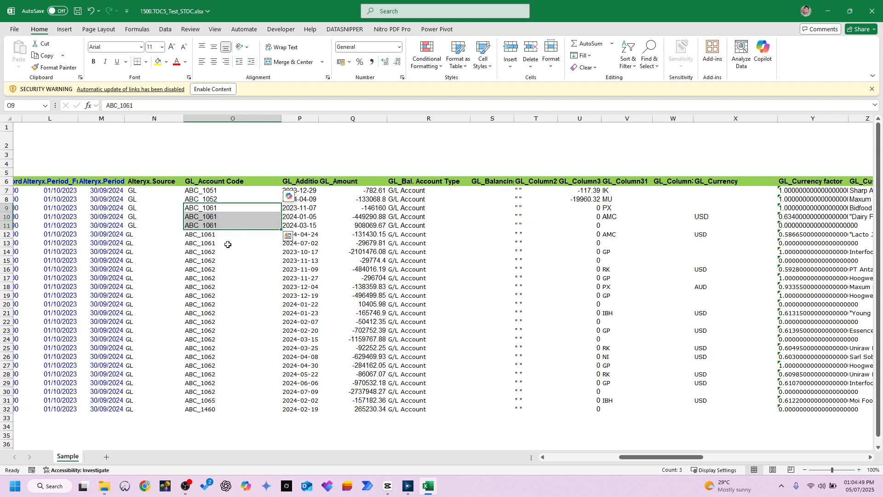
left_click_drag(224, 252, 213, 393)
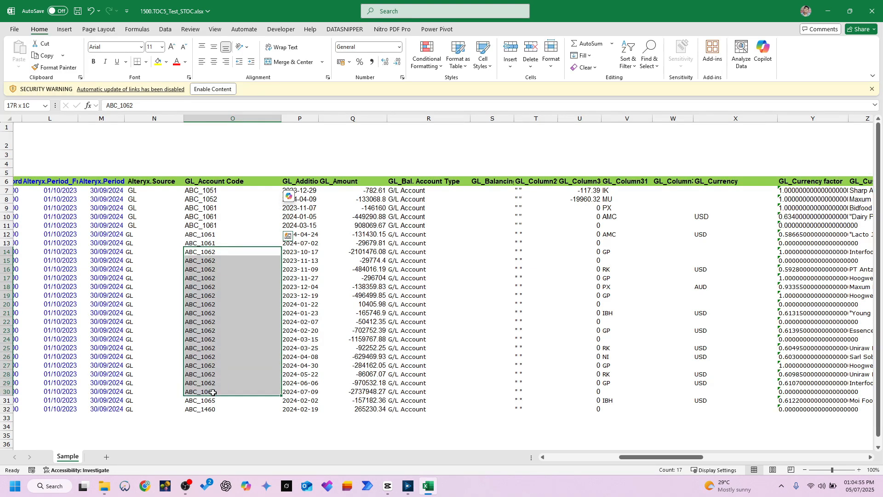
Step: Select sample rows 14 to 30 and widen the GL_GL Name column, AM, to fit the account names
left_click_drag(213, 392, 306, 392)
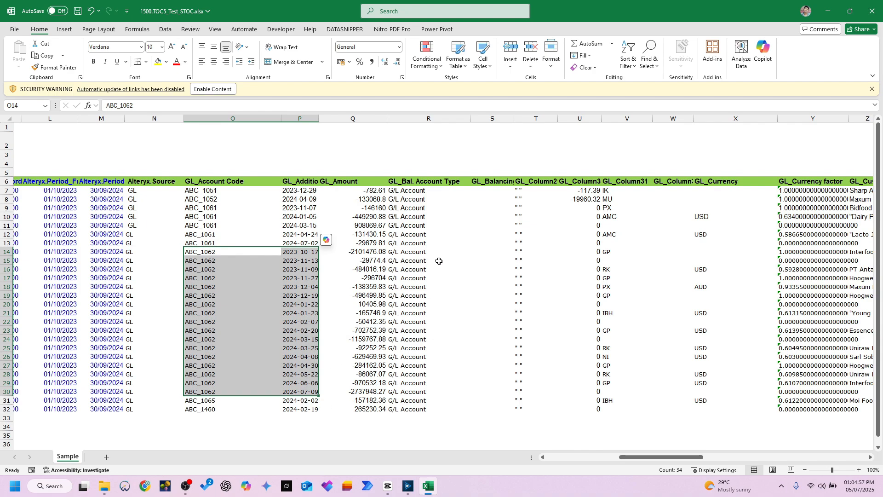
key("shift+space")
left_click_drag(646, 457, 843, 461)
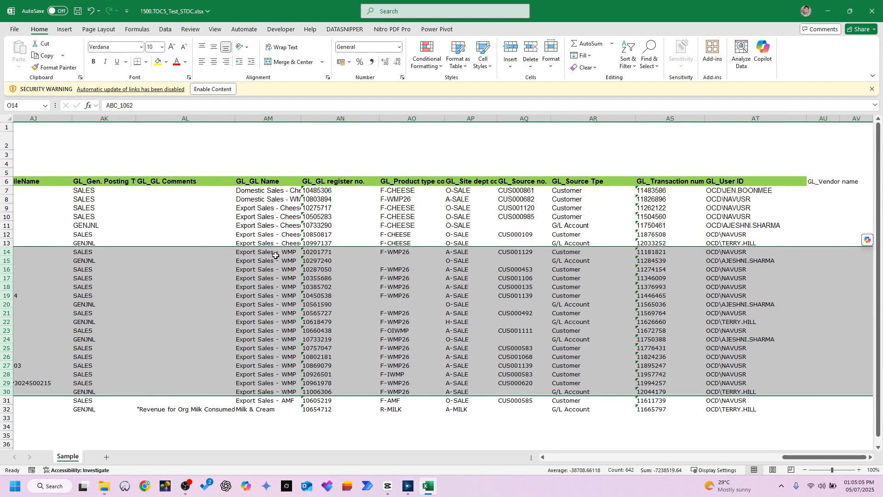
left_click_drag(301, 119, 373, 132)
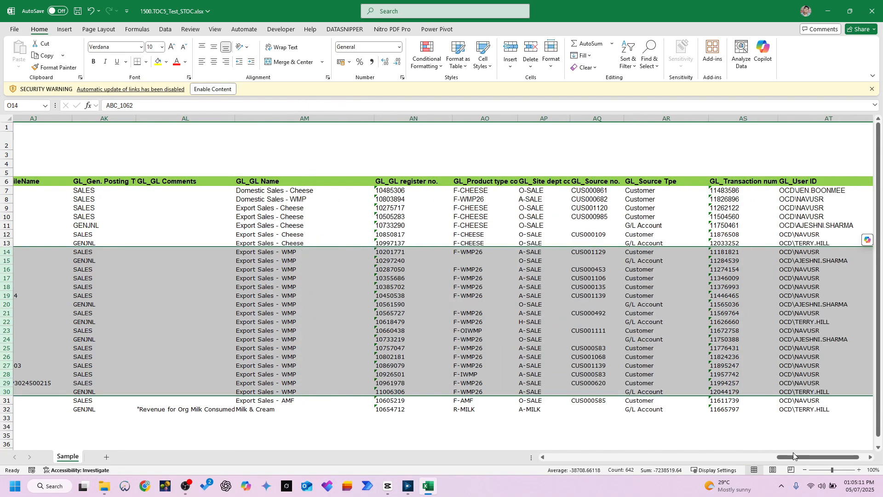
Step: Go back to the sample's first columns and compare the first RecordIDs with the RandomStart in H7
left_click_drag(794, 455, 542, 446)
left_click(506, 190)
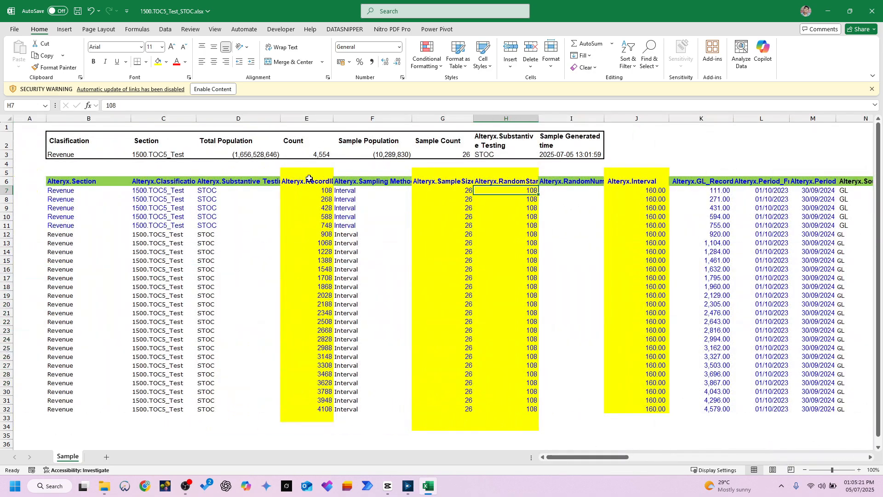
left_click(312, 190)
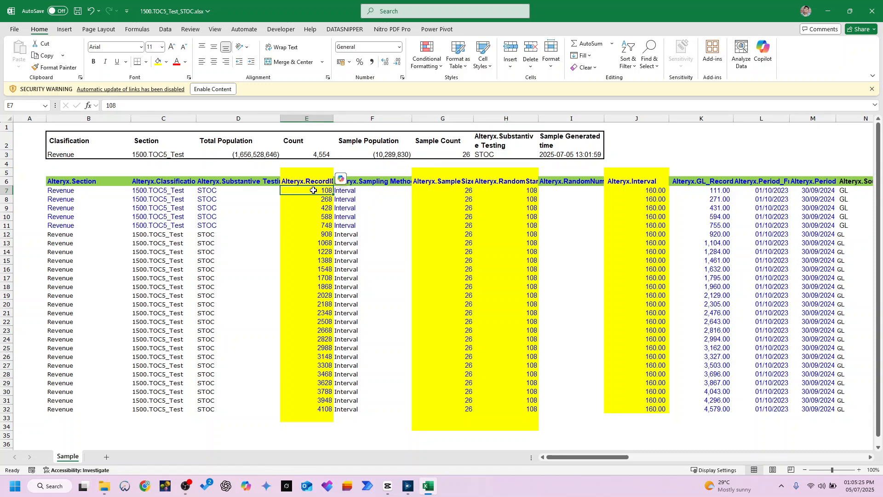
left_click(323, 200)
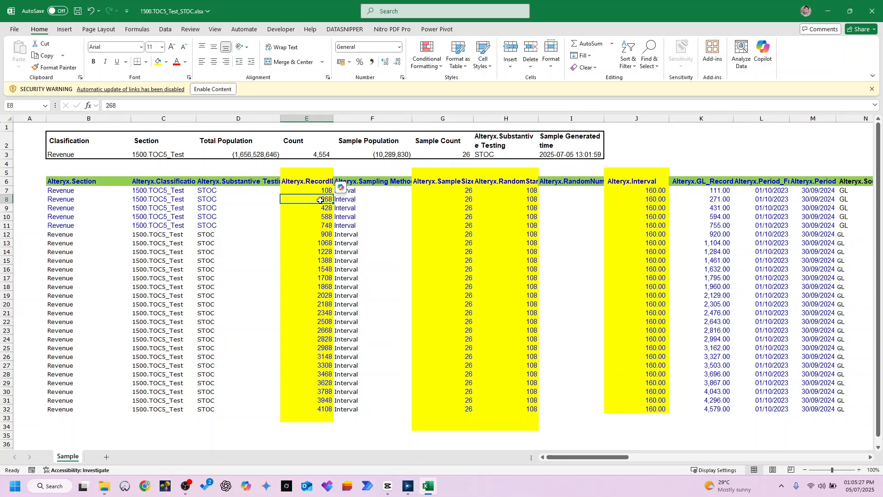
left_click(514, 192)
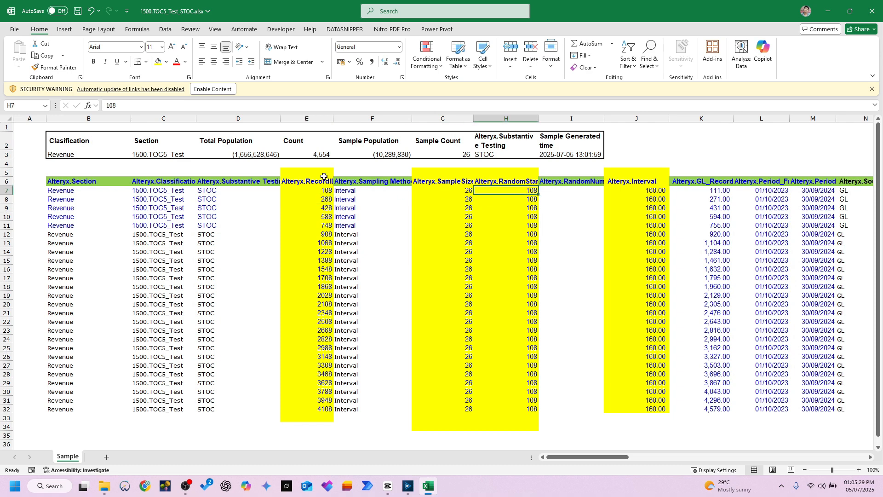
left_click(445, 435)
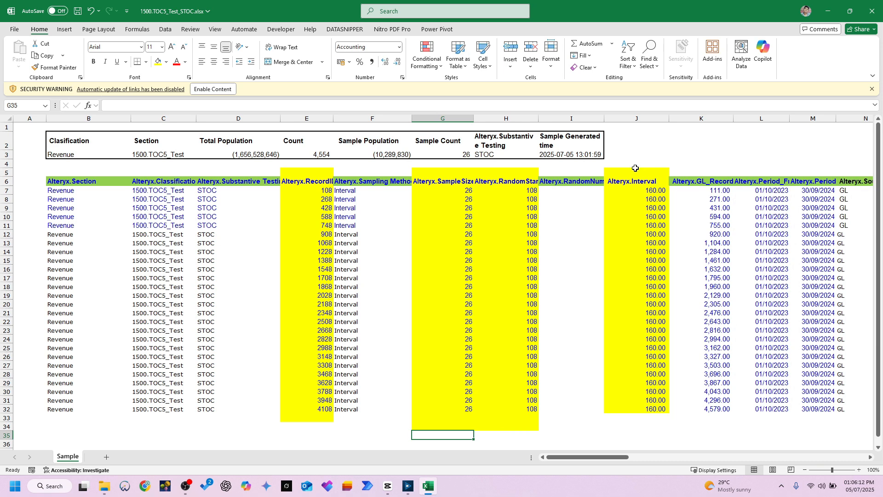
Step: Compare the RandomStart in H7 with the first RecordID, and sum H7 and the interval in J8 by selecting both
left_click_drag(513, 173, 524, 216)
left_click(524, 190)
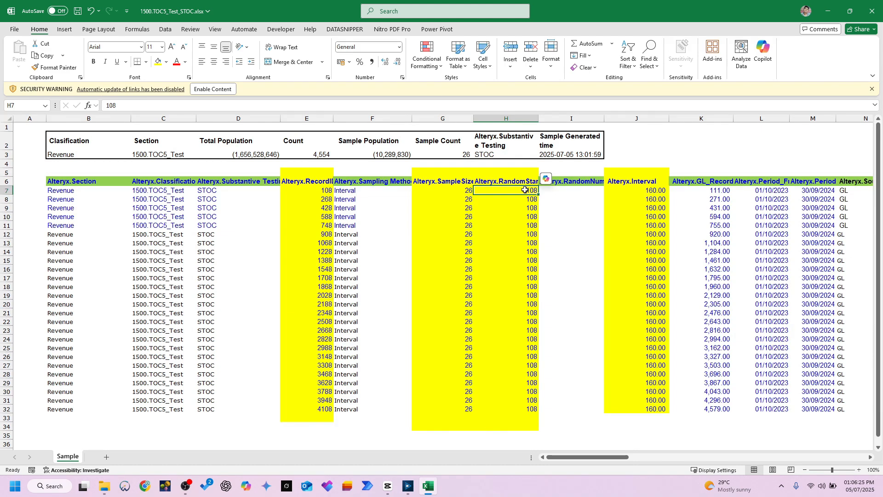
left_click(325, 191)
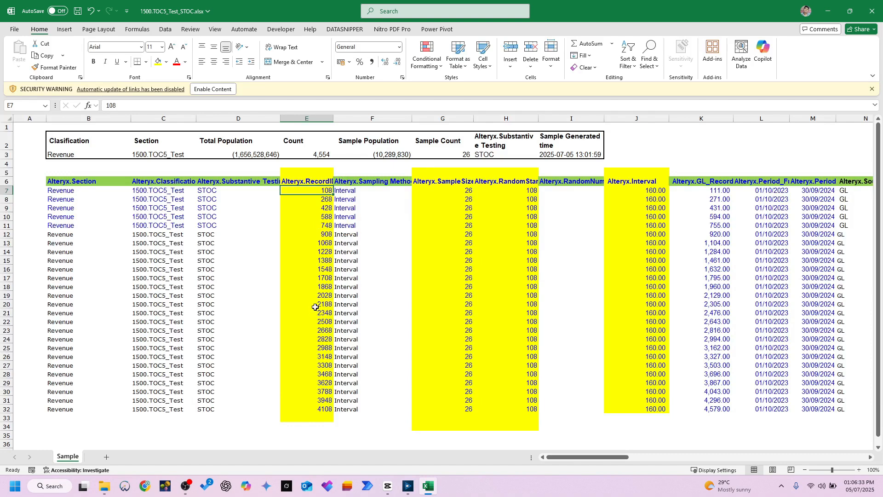
left_click(529, 189)
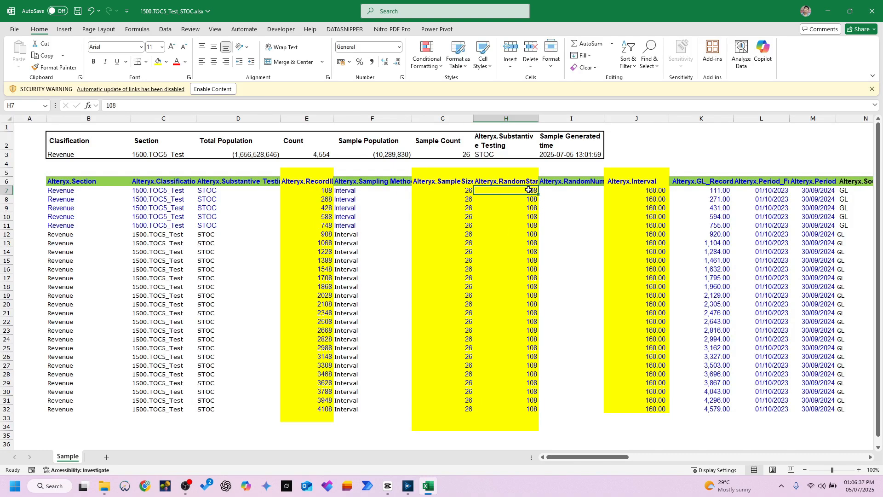
left_click(644, 200, "ctrl")
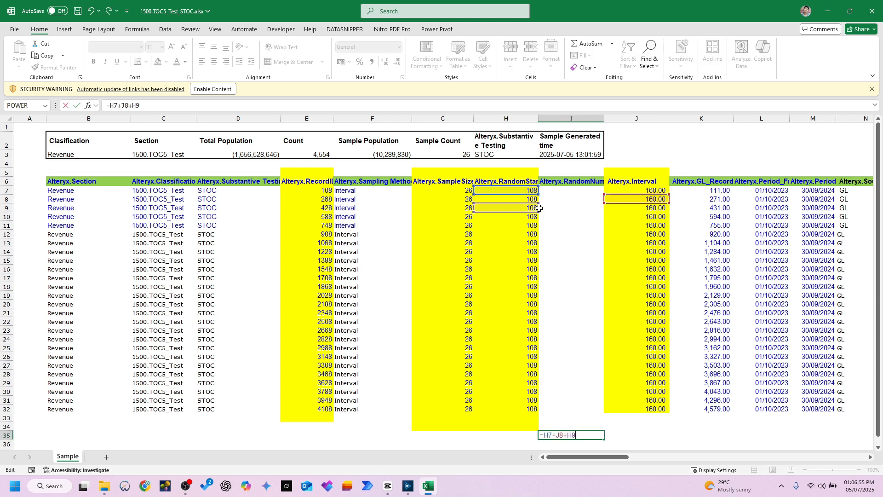
Step: Check the third RecordID against the formula =H7+J8+J9 calculated in cell I35, and clear that cell
left_click_drag(536, 205, 620, 208)
key("Return")
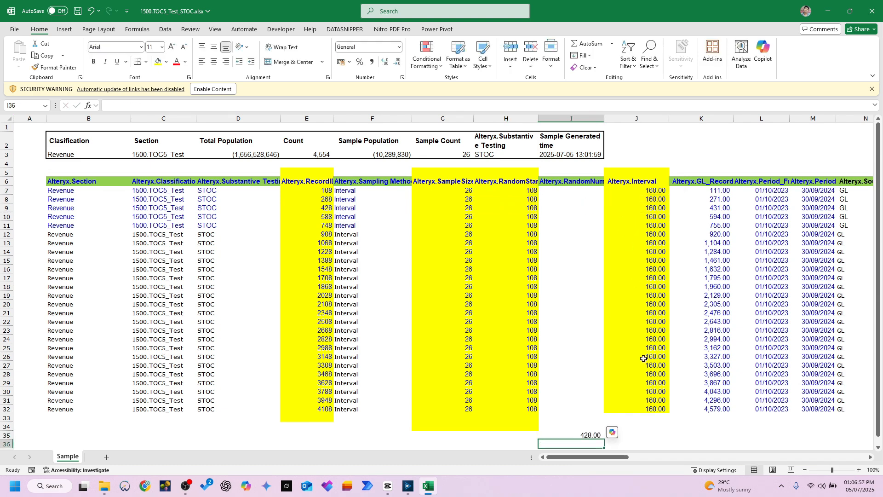
left_click(592, 434)
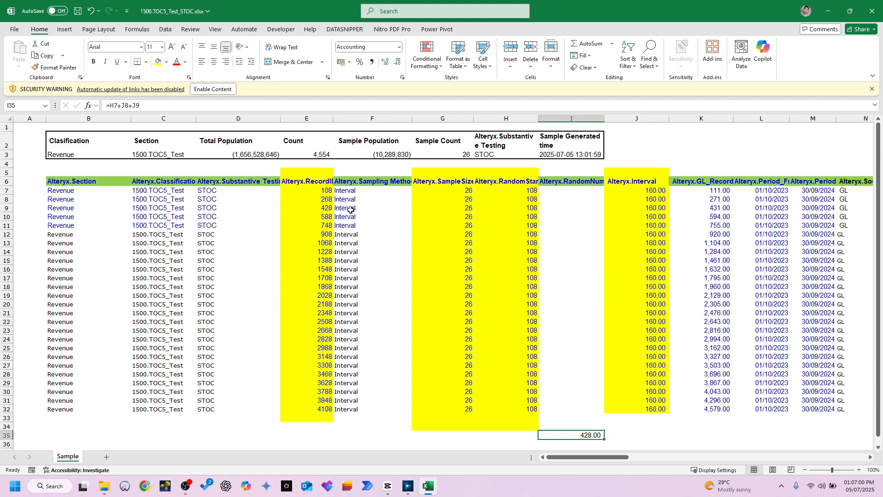
left_click(327, 208)
left_click_drag(572, 418, 572, 442)
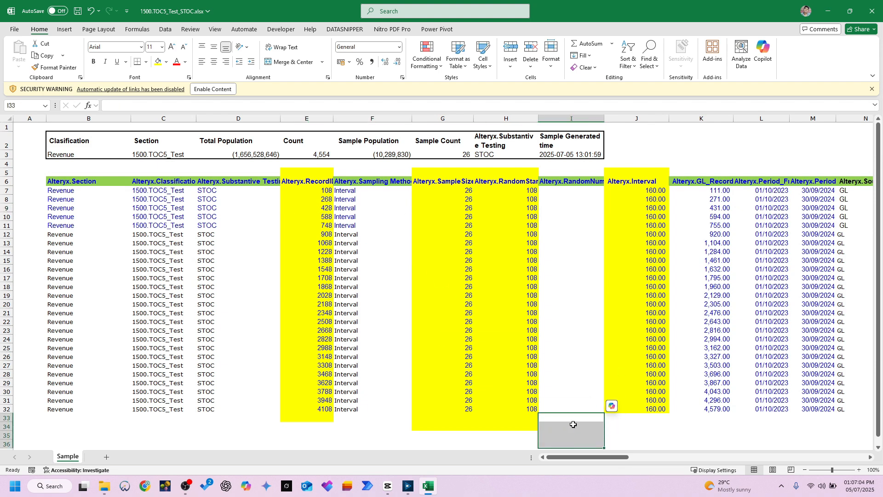
Step: Close the 1500.TOC5_Test_STOC.xlsx workbook without saving the changes
left_click_drag(311, 175, 477, 213)
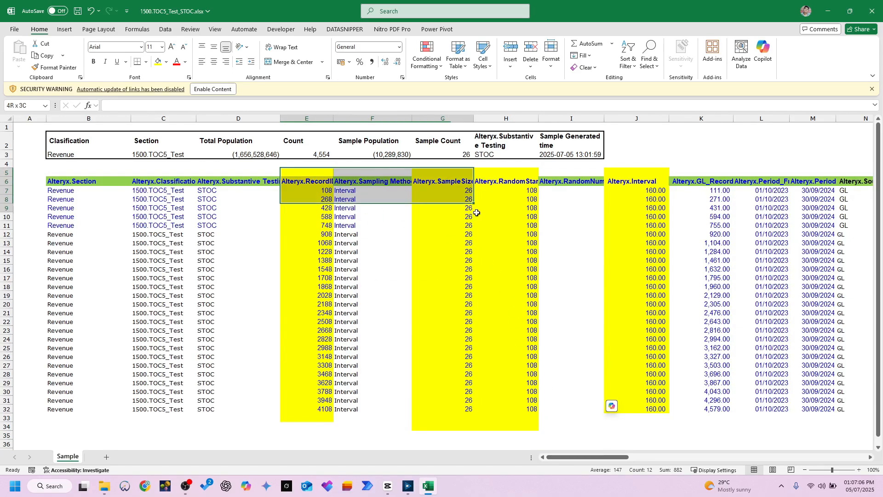
left_click(453, 339)
left_click(872, 10)
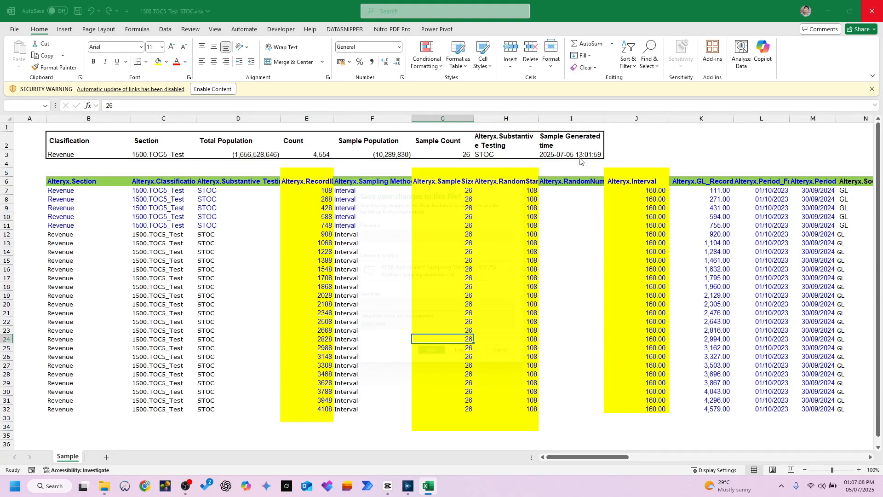
left_click(478, 365)
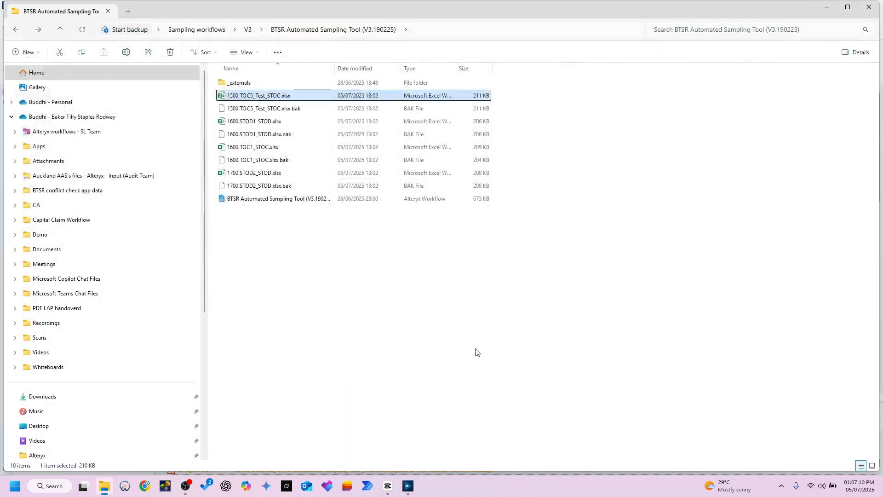
left_click(330, 271)
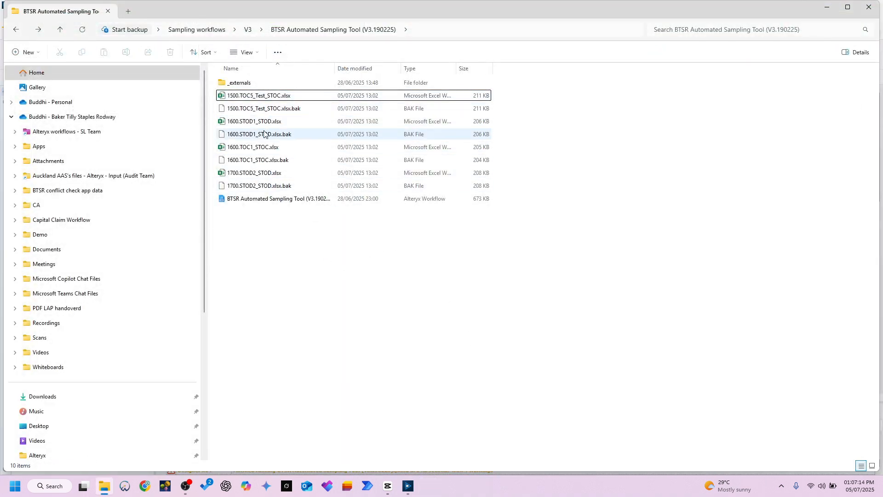
Step: Open the 1700.STOD2_STOD.xlsx sample workbook, dismiss the missing add-in message and look at the Alteryx.RandomNumber column
left_click(256, 177)
double_click(256, 177)
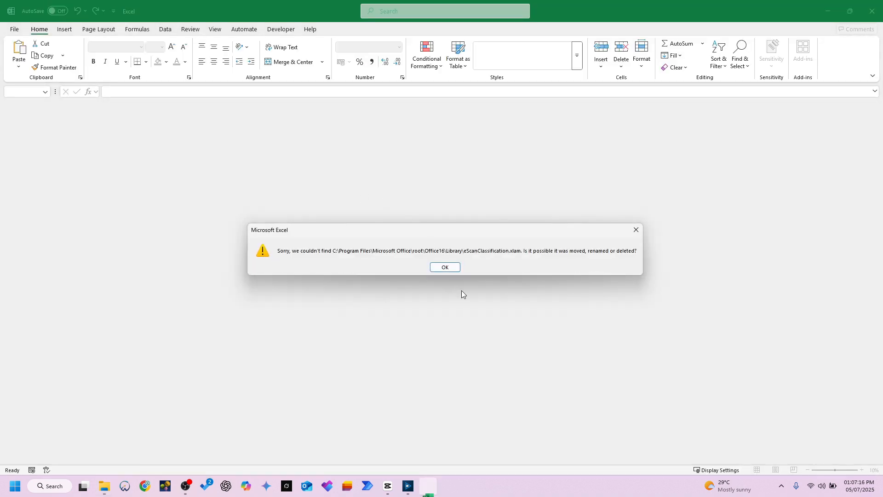
left_click(452, 267)
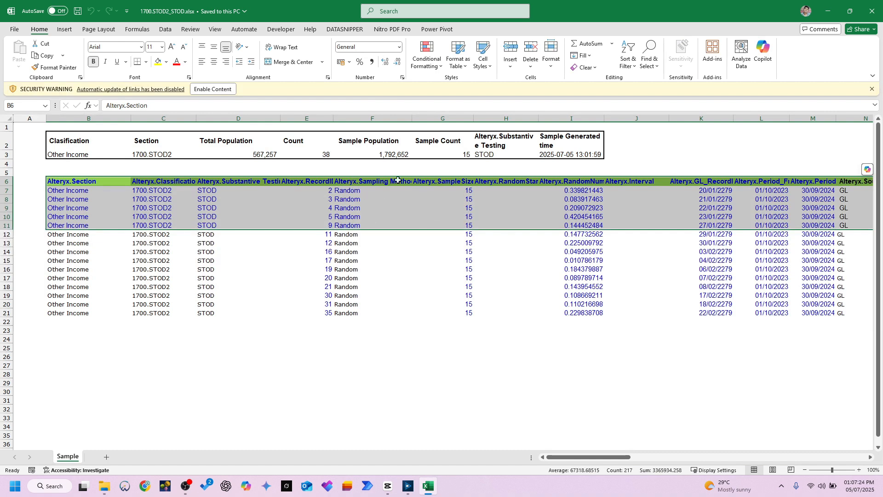
left_click(572, 182)
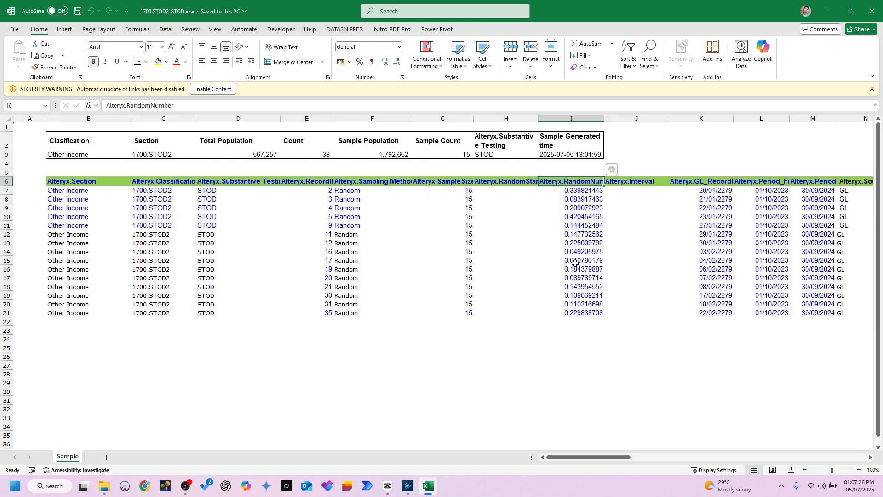
Step: Look over the Alteryx.RandomNumber values in I7:I21 of the sample sheet, and close the workbook
left_click_drag(569, 311, 576, 191)
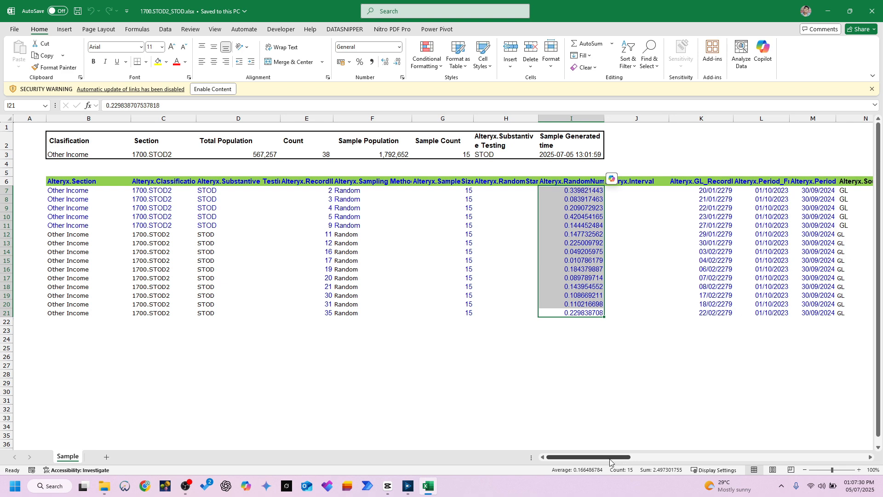
left_click_drag(612, 456, 624, 457)
left_click(867, 11)
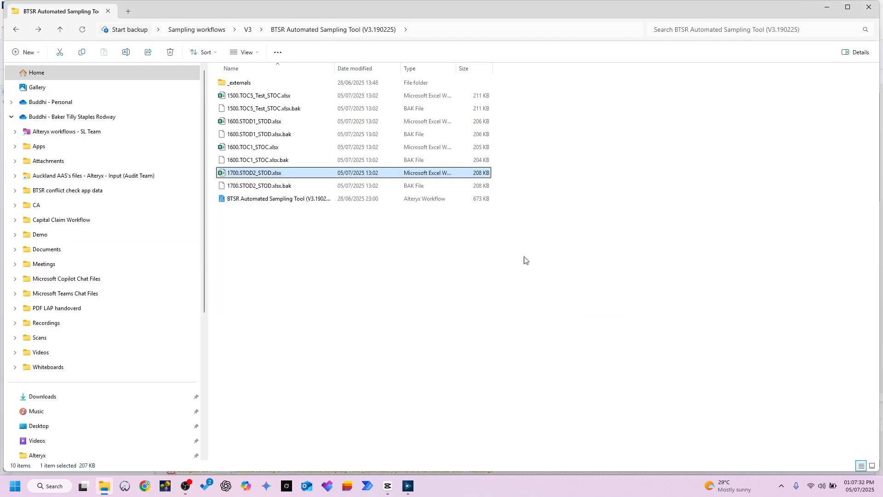
Step: Look inside subfolder 3 of the sampling tool's _externals folder, and return to the folder with the sample workbooks
key("alt+Left")
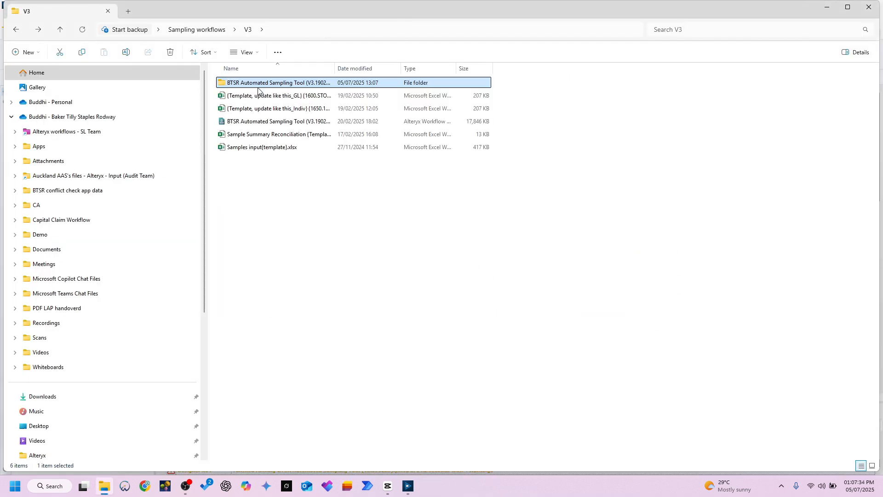
double_click(257, 87)
double_click(258, 86)
double_click(245, 112)
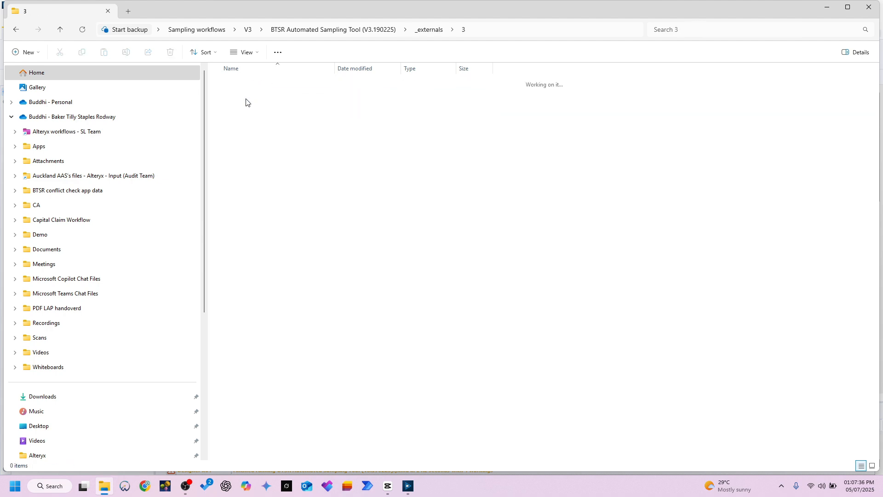
key("alt+Left")
double_click(245, 106)
key("alt+Left")
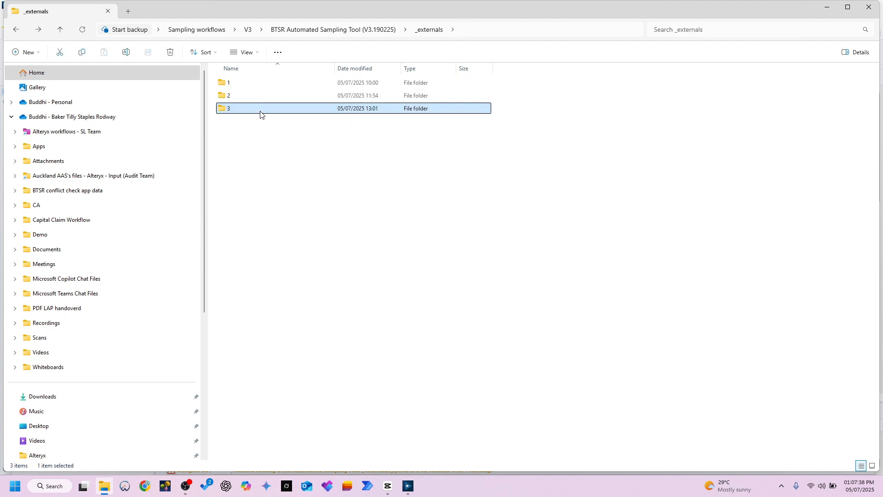
key("alt+Left")
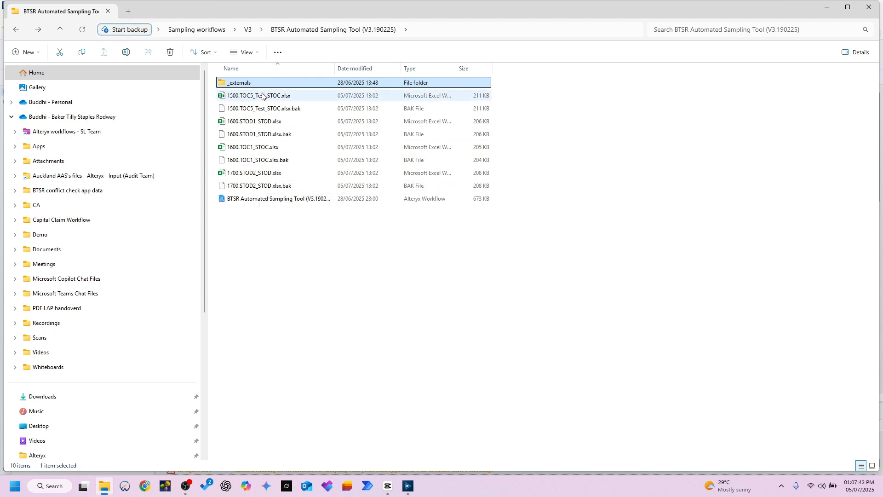
Step: Reopen 1700.STOD2_STOD.xlsx, dismiss the add-in message, view the random sample and close the workbook
double_click(269, 174)
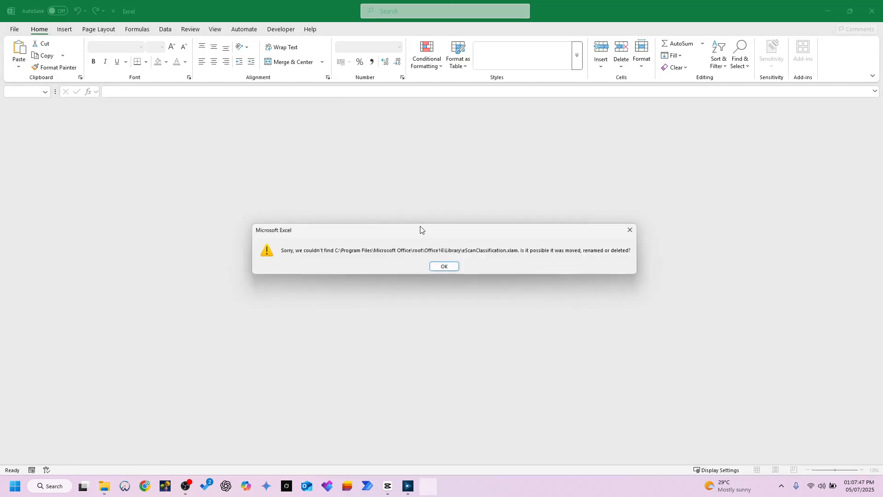
left_click(449, 266)
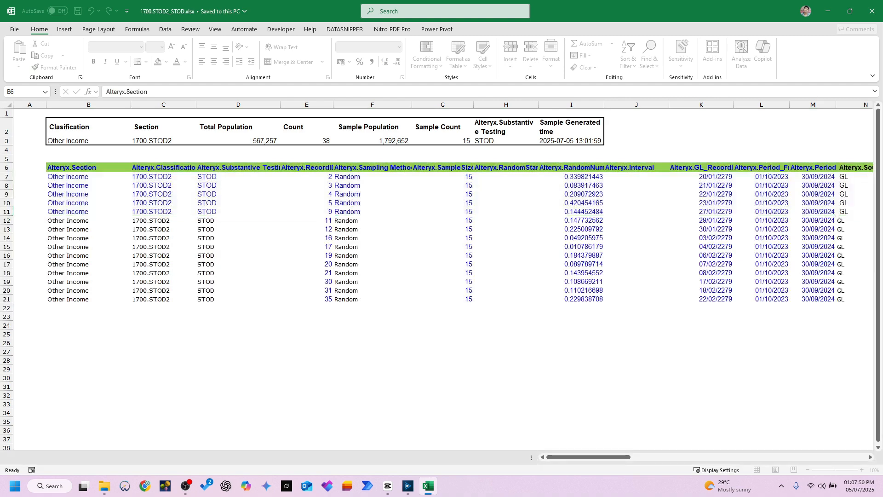
left_click(871, 10)
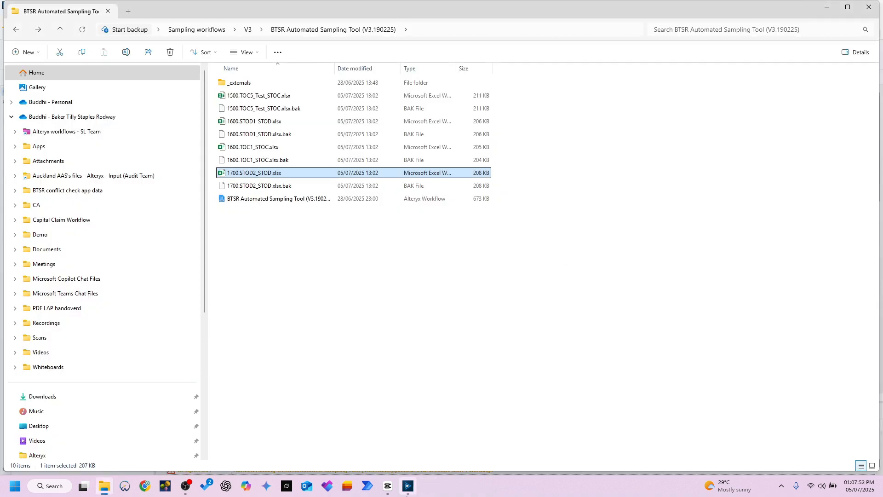
Step: Switch to Alteryx Designer and view the output of the GL container's last Select tool in an enlarged results area
left_click(408, 488)
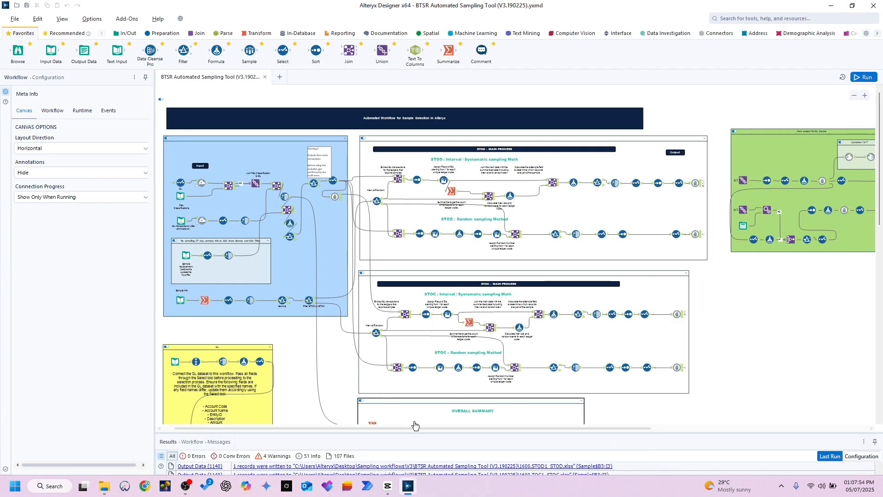
scroll(351, 380, "down", 3)
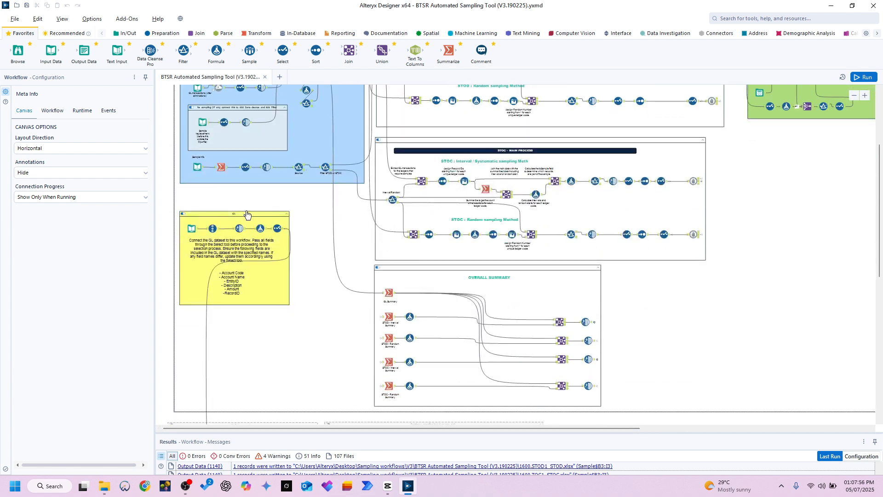
scroll(195, 234, "up", 1)
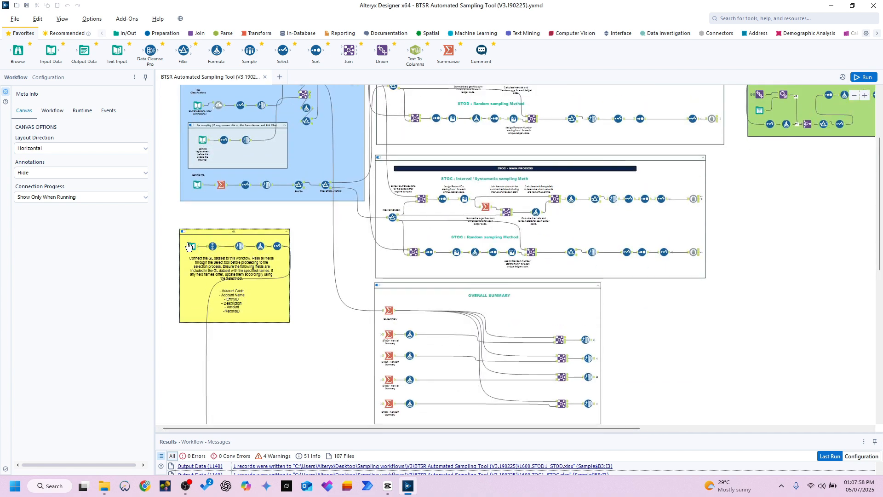
scroll(195, 234, "up", 2)
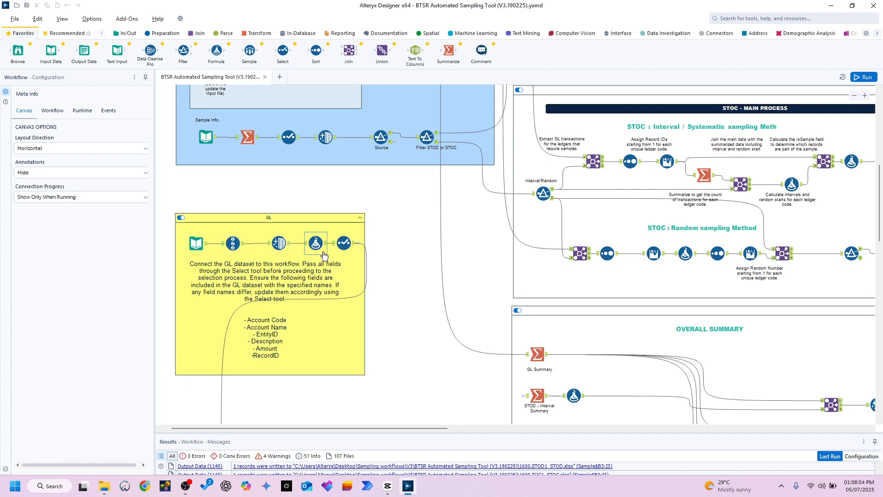
left_click(349, 248)
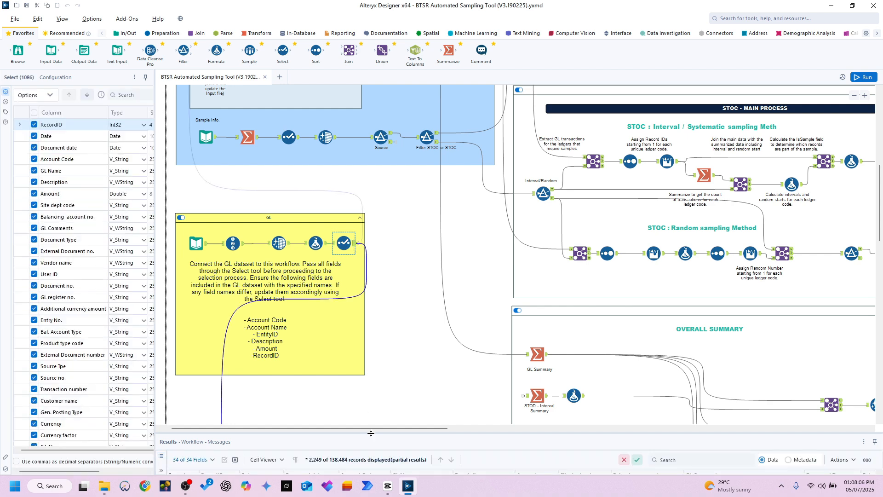
left_click_drag(371, 433, 371, 313)
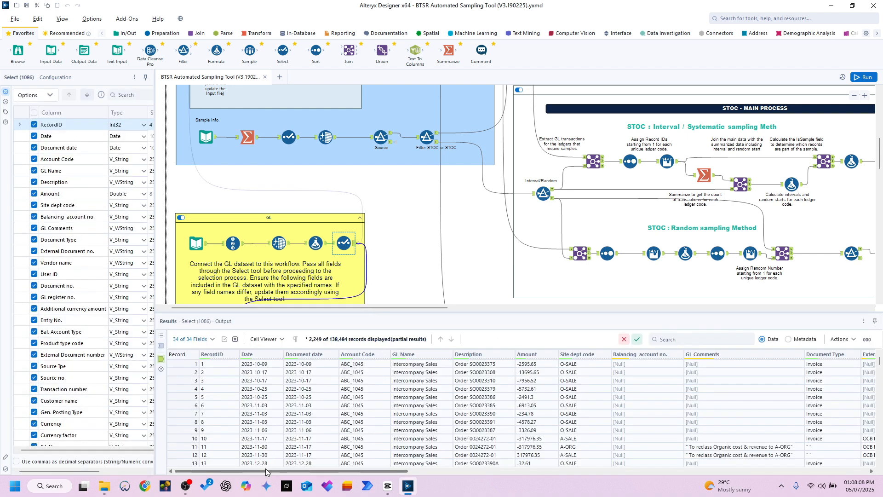
Step: View the Sample Info input data and the output of the Summarize tool that follows it
scroll(279, 213, "up", 5)
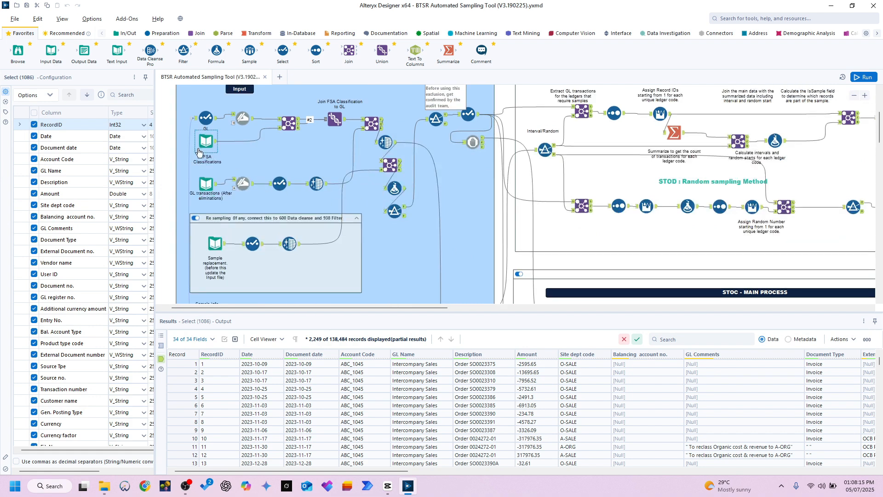
left_click(215, 220)
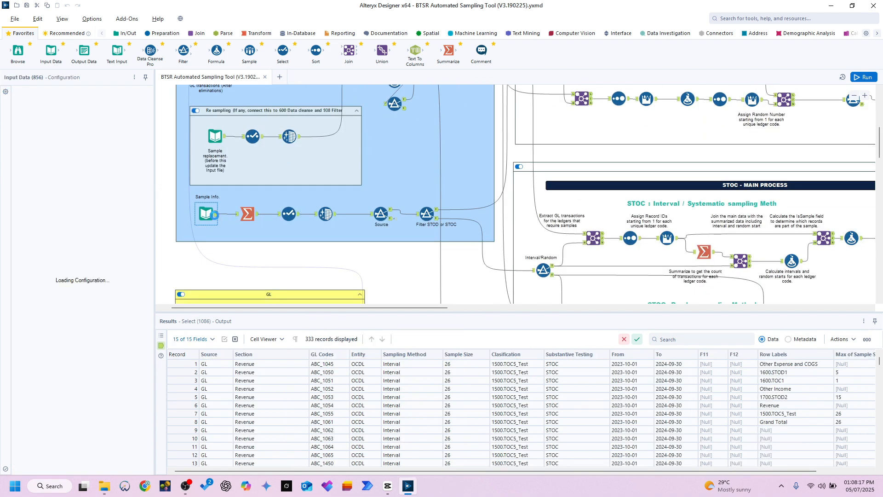
left_click(256, 218)
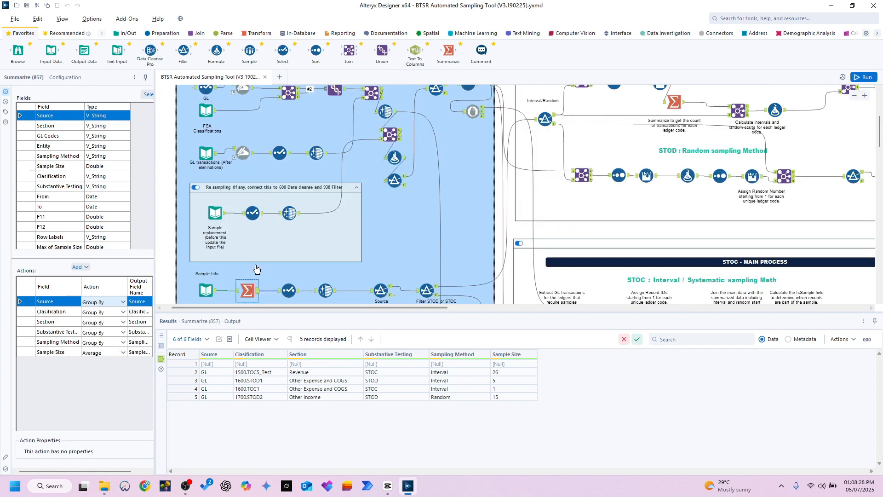
scroll(256, 268, "down", 1)
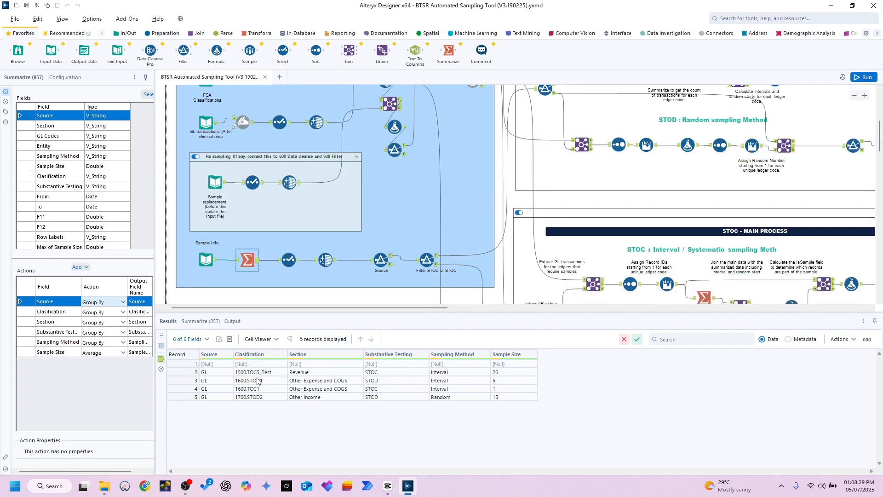
Step: Compare the sampling methods and sample sizes of the classifications in the Summarize output, from 1500.TOC5_Test to 1700.STOD2
left_click_drag(263, 375, 501, 379)
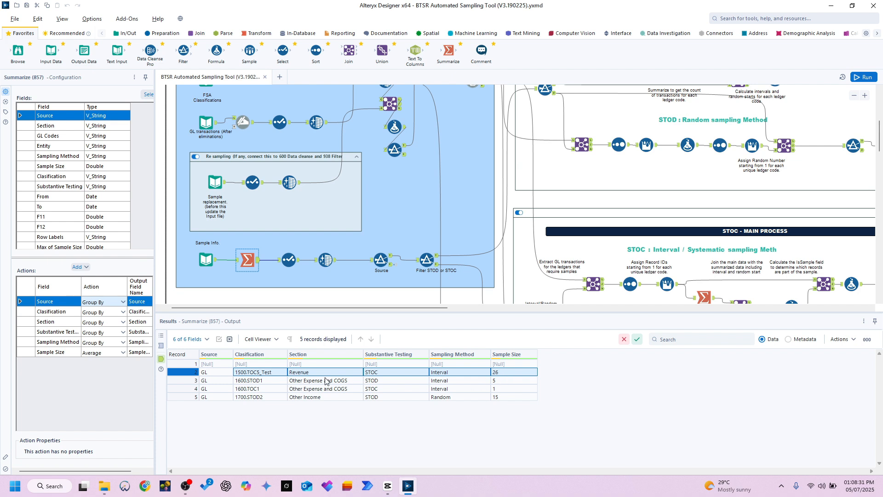
left_click_drag(273, 381, 512, 383)
left_click(499, 398)
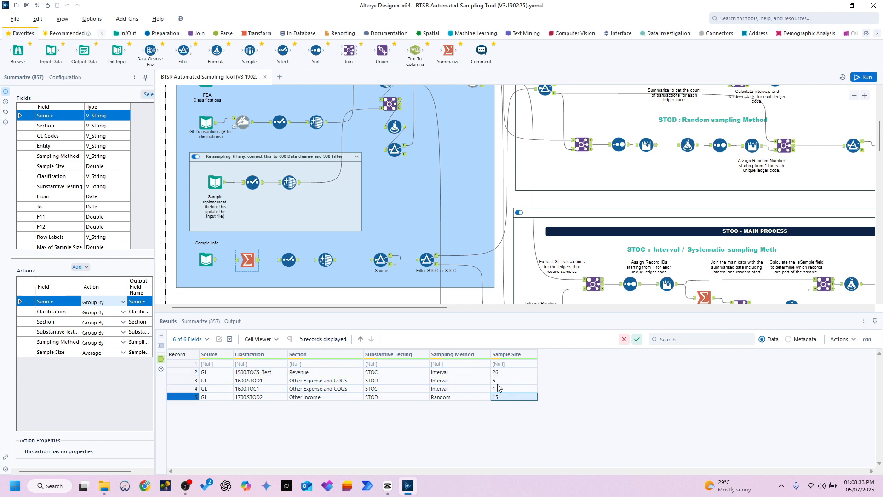
left_click(500, 381)
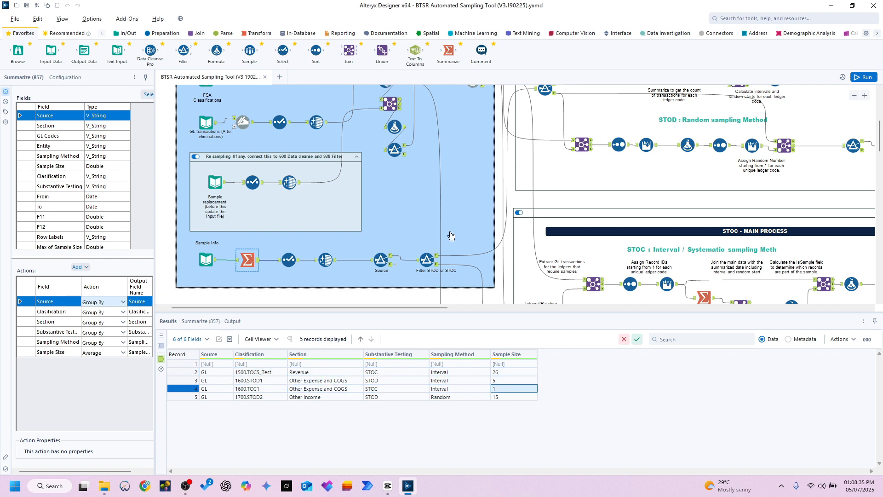
Step: Check the STOD or STOC filter's condition and true output, and survey the STOD and STOC main process containers
left_click(427, 260)
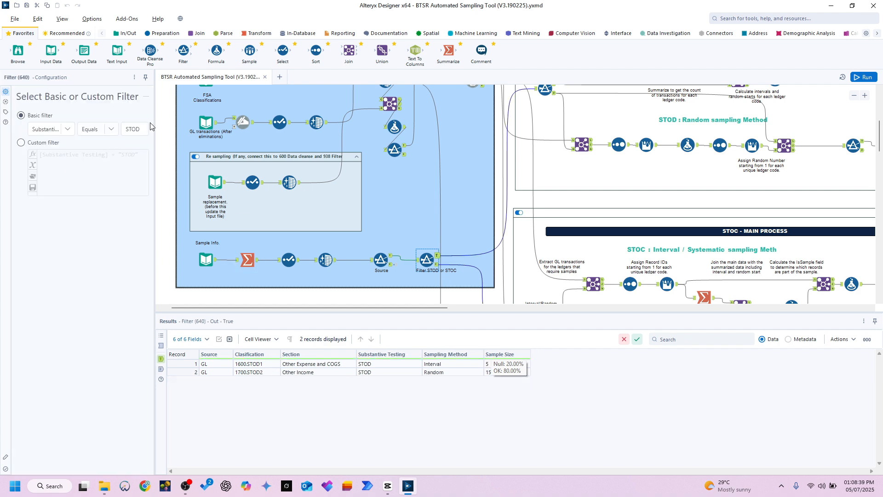
scroll(558, 231, "down", 4)
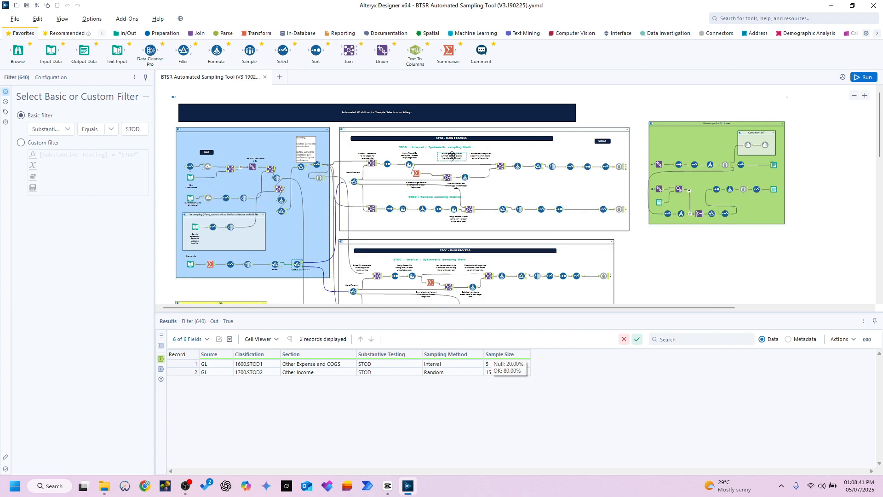
scroll(454, 137, "up", 2)
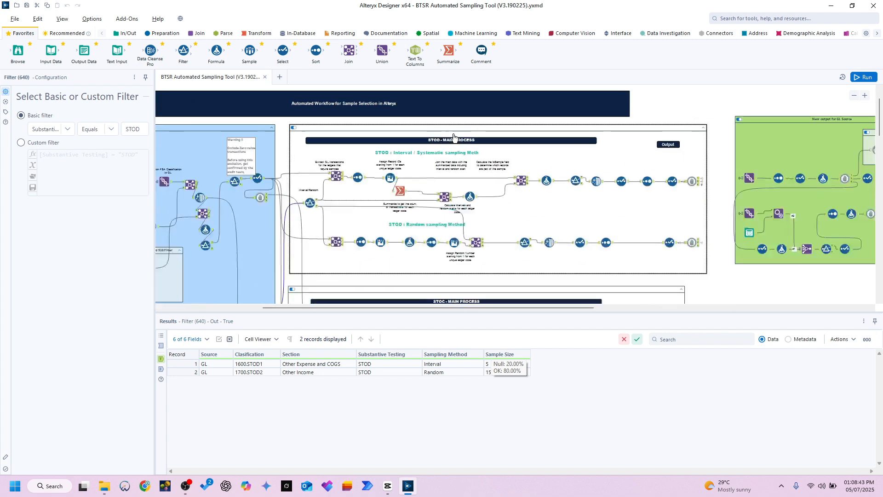
scroll(454, 137, "up", 1)
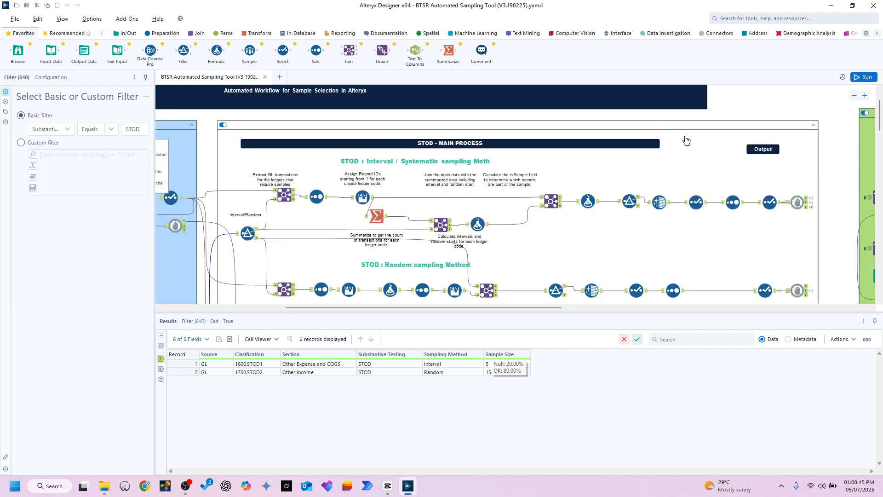
scroll(680, 266, "down", 4)
scroll(505, 268, "down", 2)
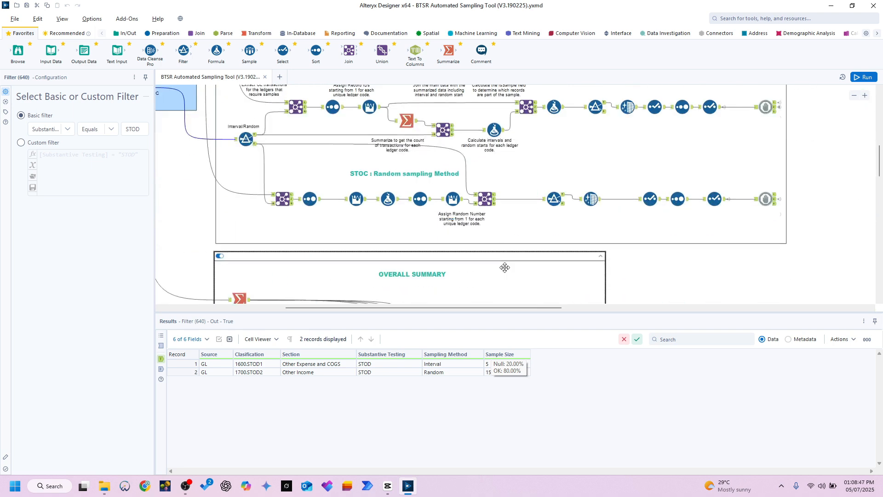
scroll(488, 258, "up", 6)
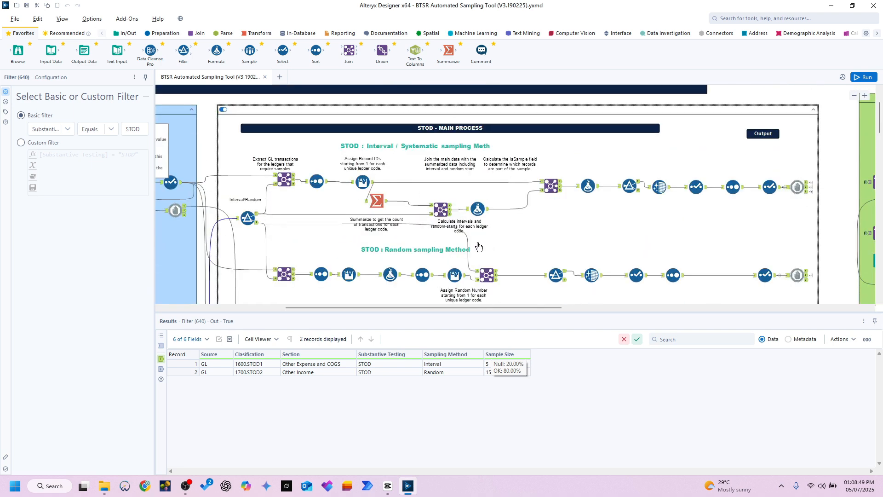
Step: Identify the Interval / Systematic and Random sampling branches in the STOD main process and how the input container feeds them
left_click(453, 144)
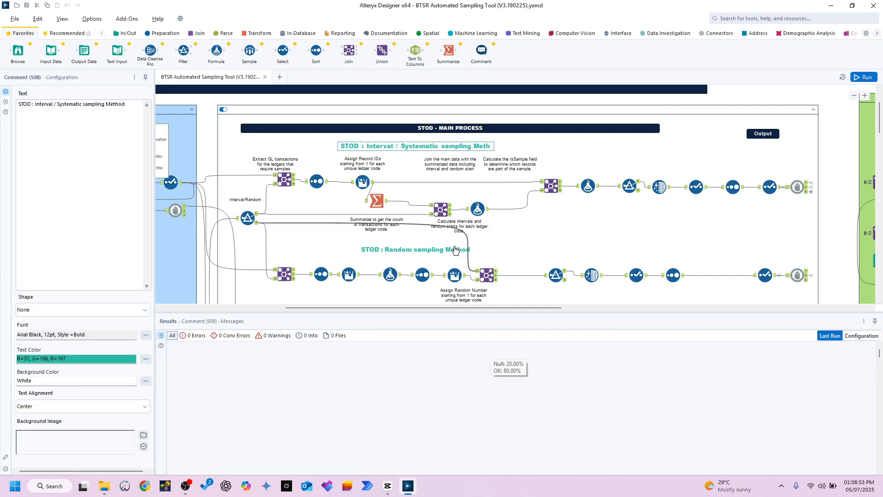
left_click(432, 248)
scroll(433, 249, "down", 2)
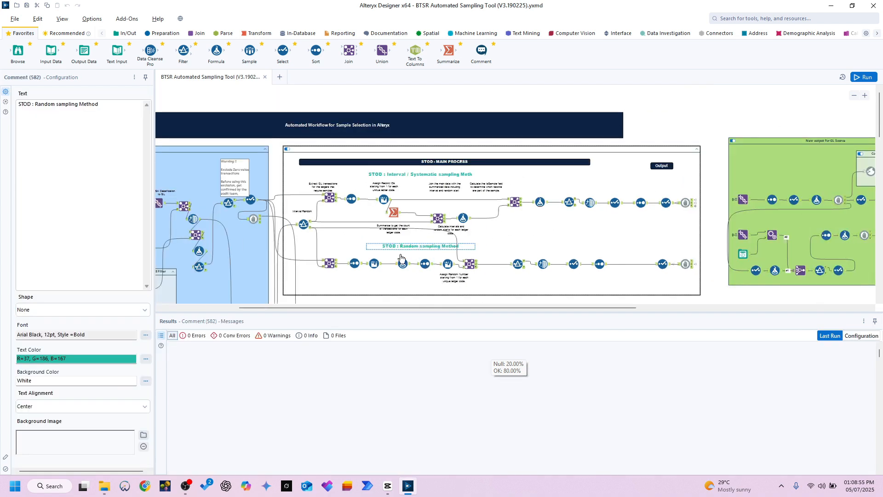
left_click_drag(398, 308, 322, 308)
scroll(324, 282, "down", 3)
scroll(441, 196, "down", 1)
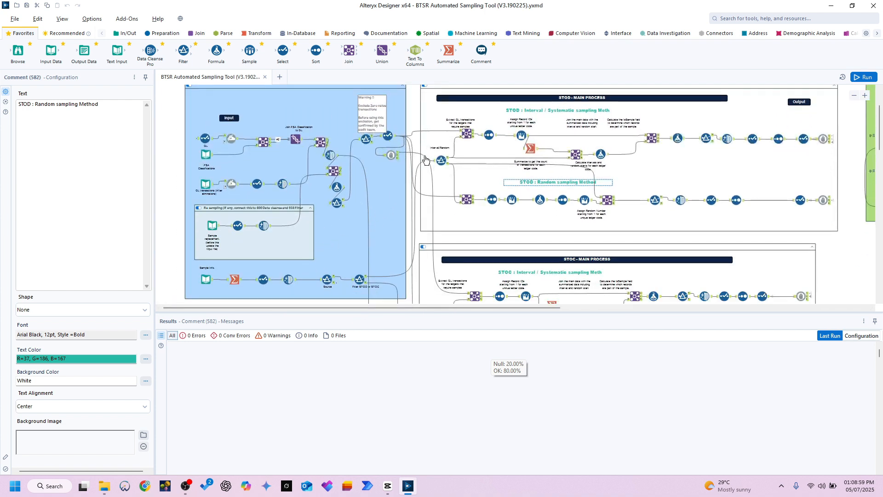
Step: Compare the true and false outputs of the STOD Interval/Random filter and look at the join it feeds
left_click(446, 163)
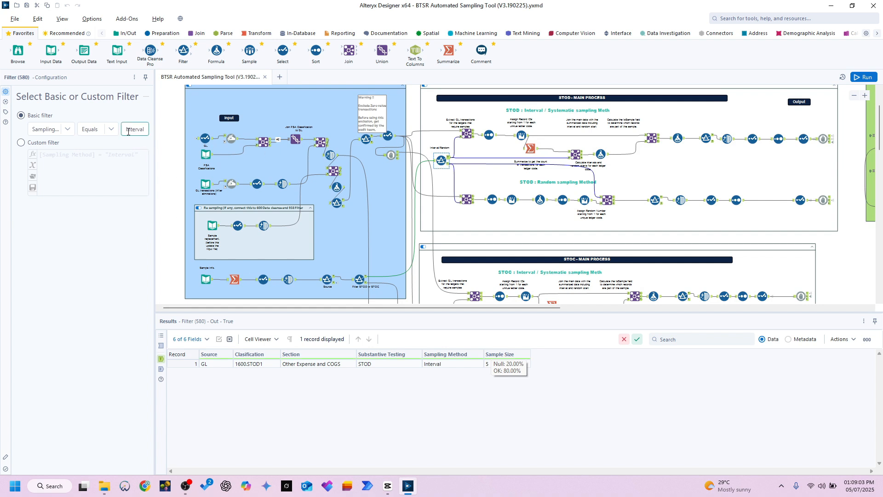
left_click(450, 168)
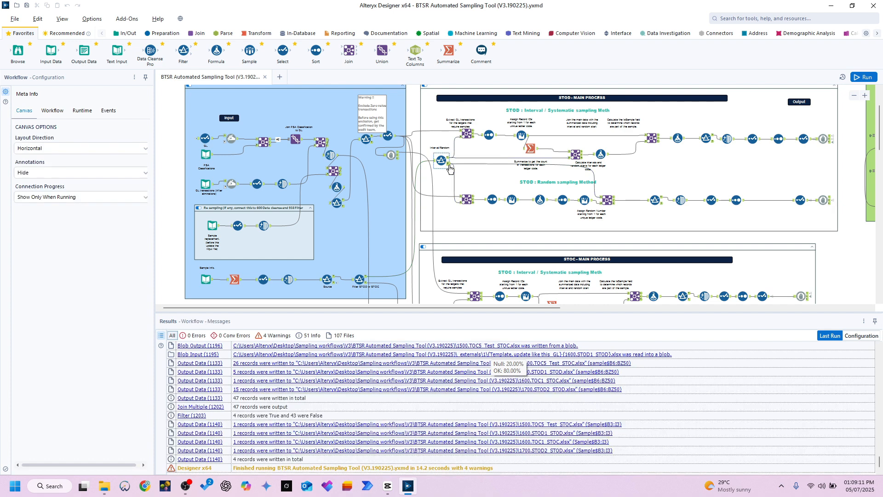
left_click(449, 163)
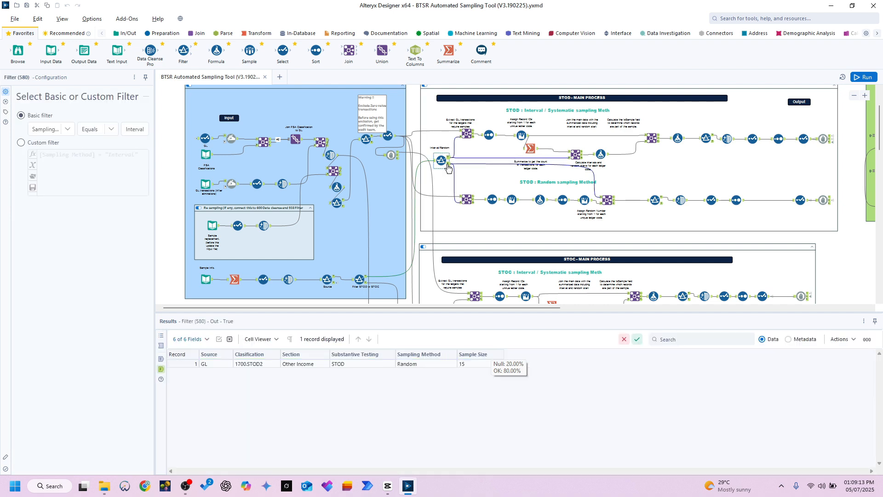
scroll(459, 156, "up", 3)
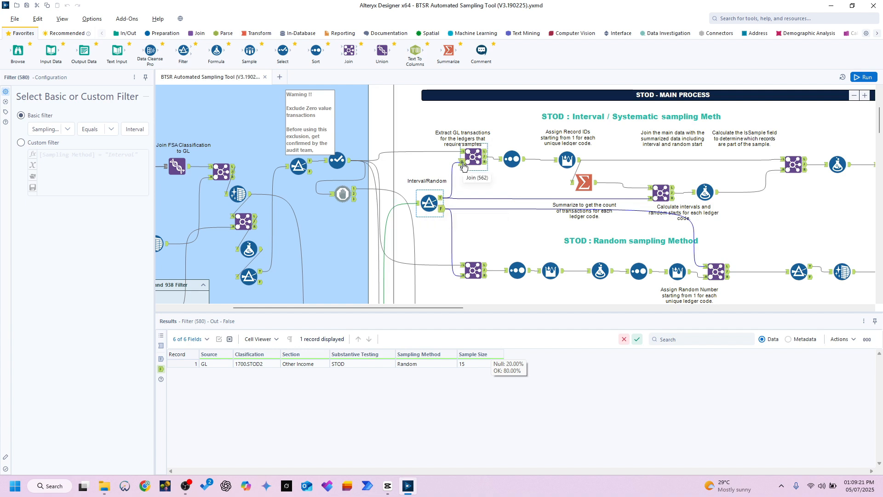
Step: Check the GL records in the Select output feeding the STOD joins and the classification in the Interval/Random filter's true output
left_click(348, 165)
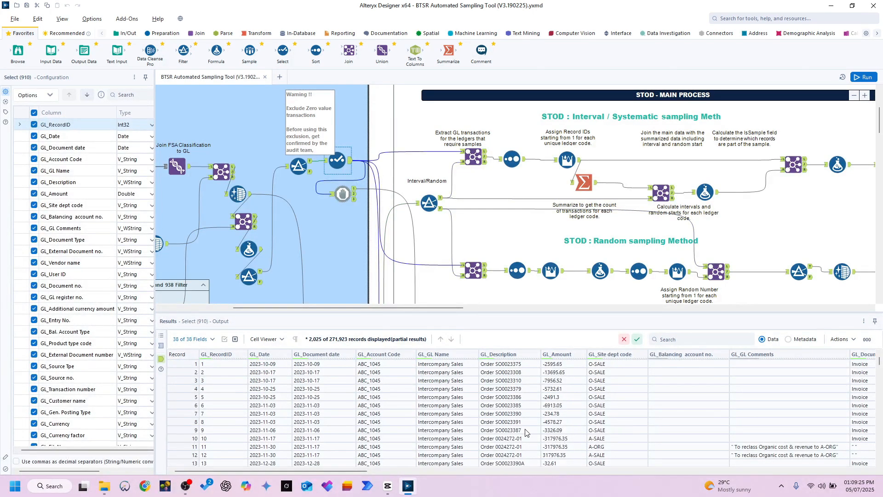
scroll(483, 428, "down", 5)
scroll(477, 237, "up", 1)
scroll(449, 420, "up", 5)
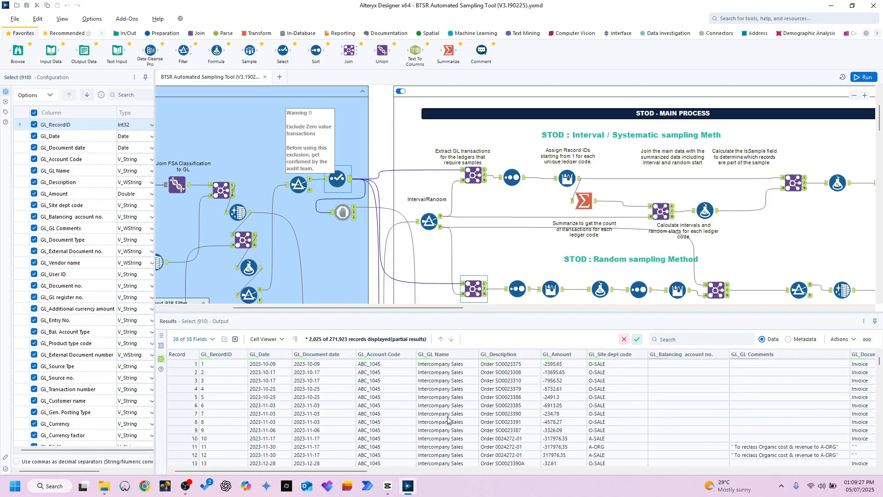
left_click(429, 220)
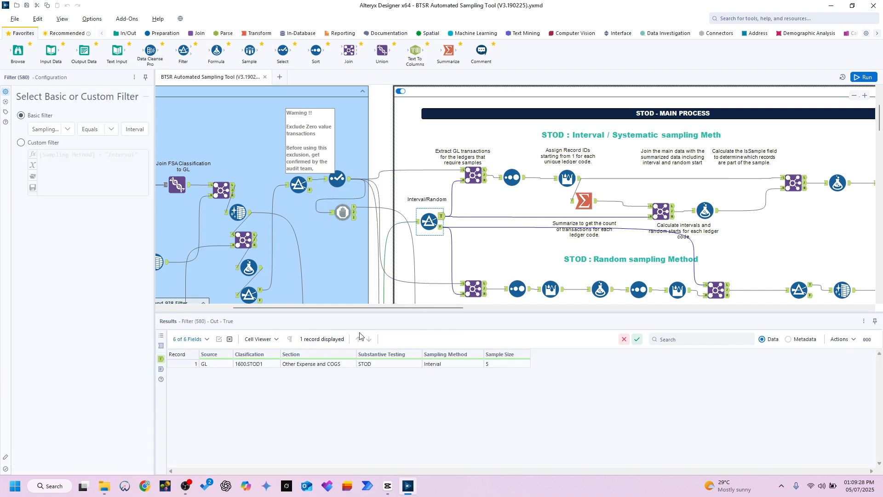
left_click(249, 371)
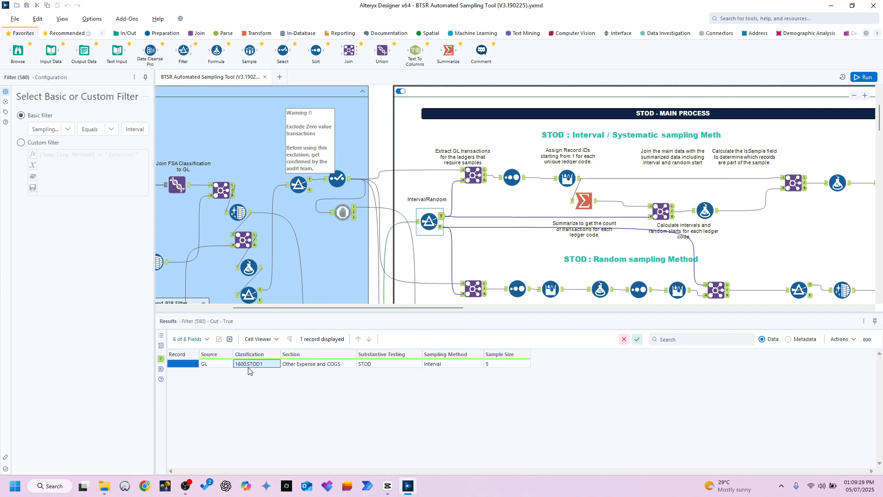
Step: Compare the interval branch's first join output with the GL Select output, and inspect its joined fields and classification values
left_click(486, 179)
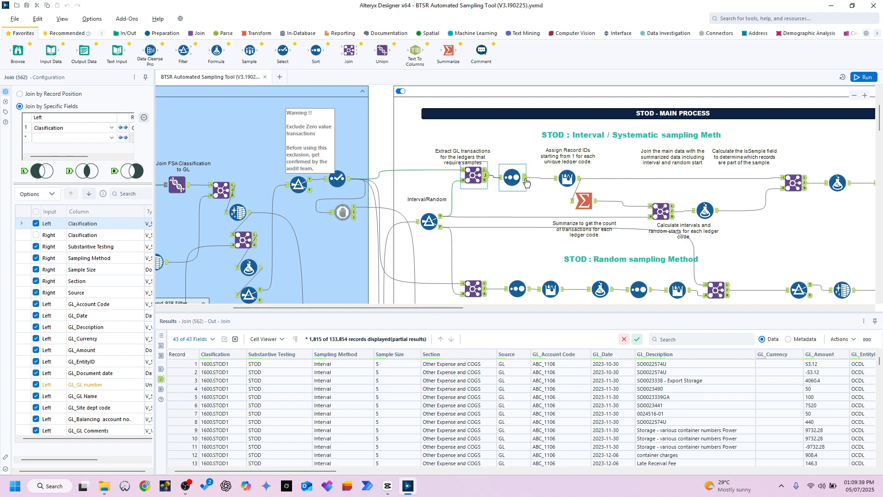
left_click(350, 183)
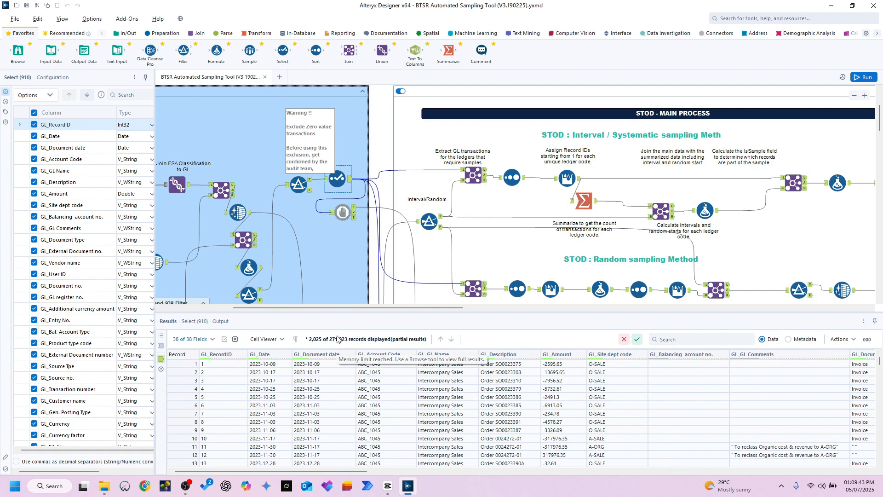
left_click(487, 178)
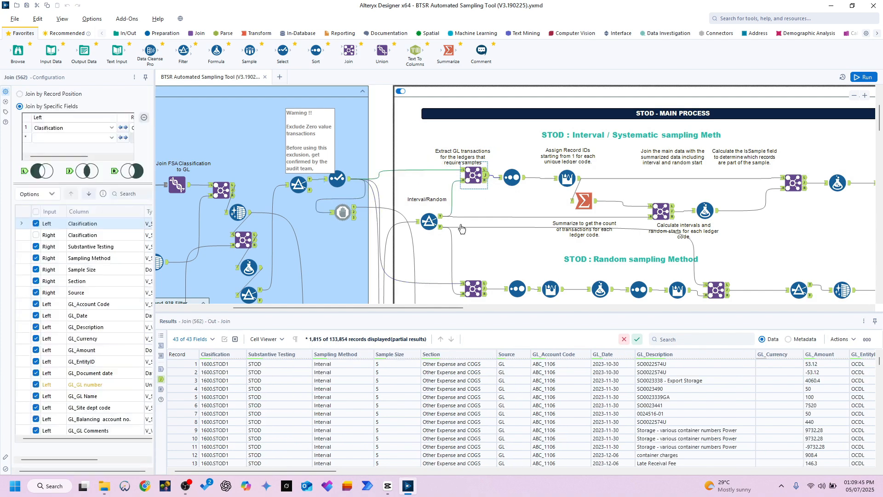
mouse_move(327, 471)
left_mouse_down()
mouse_move(853, 468)
mouse_move(317, 466)
left_mouse_up()
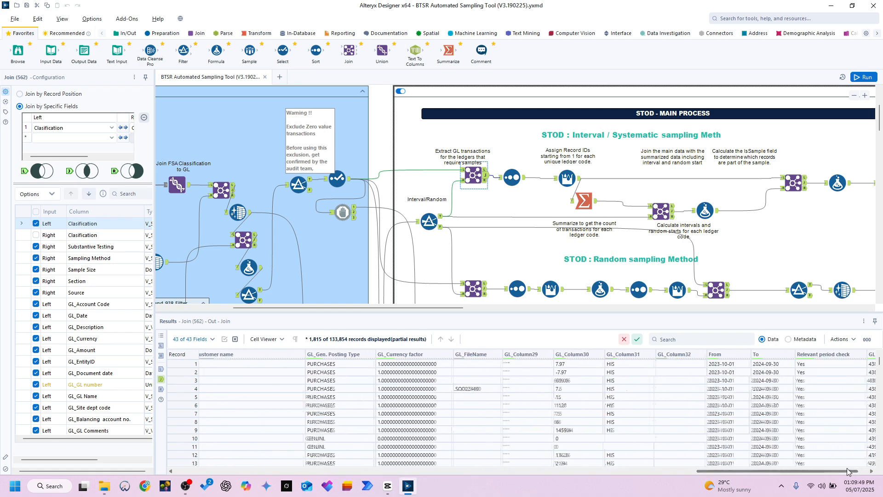
left_click_drag(217, 364, 219, 384)
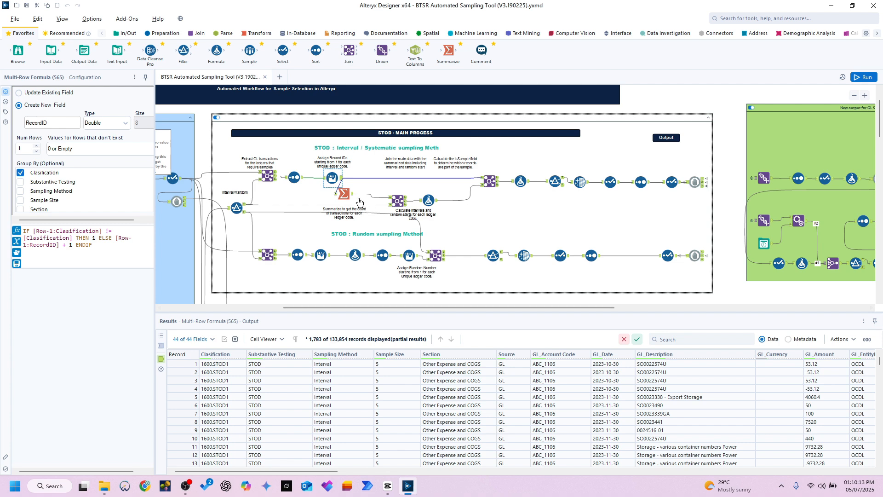
Step: Examine the Interval expression FLOOR([Count]/[Sample Size]) and the RandomStart expression CEIL(RAND()*[Interval]) alongside the formula's output
left_click(436, 203)
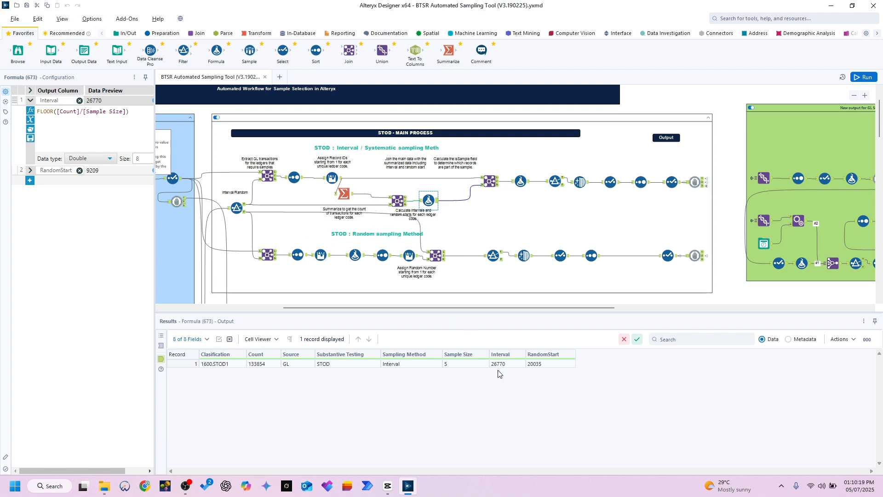
left_click(468, 365)
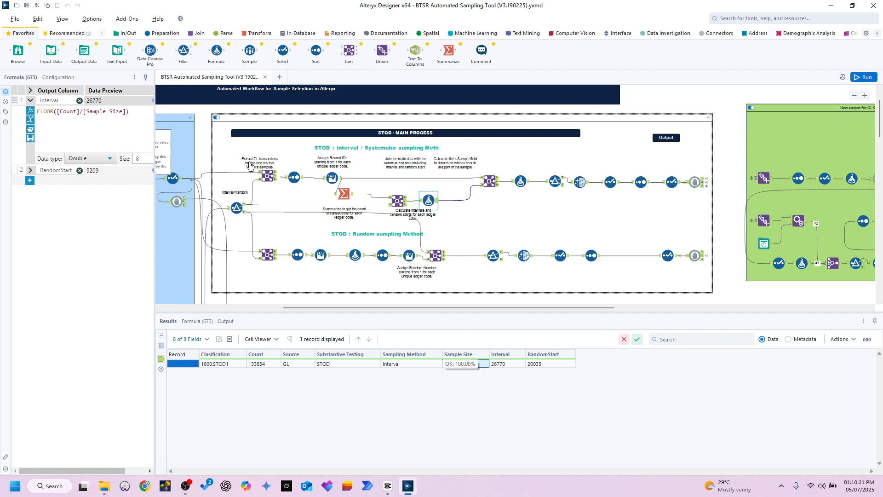
left_click(29, 171)
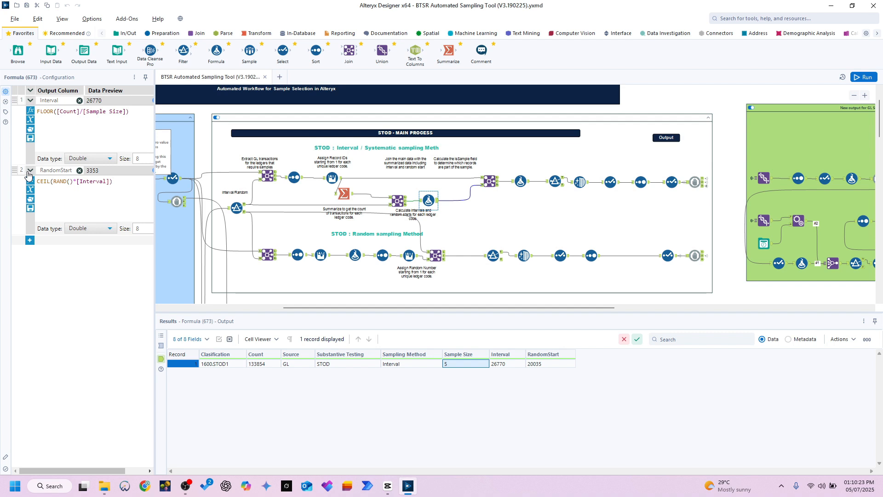
left_click(570, 366)
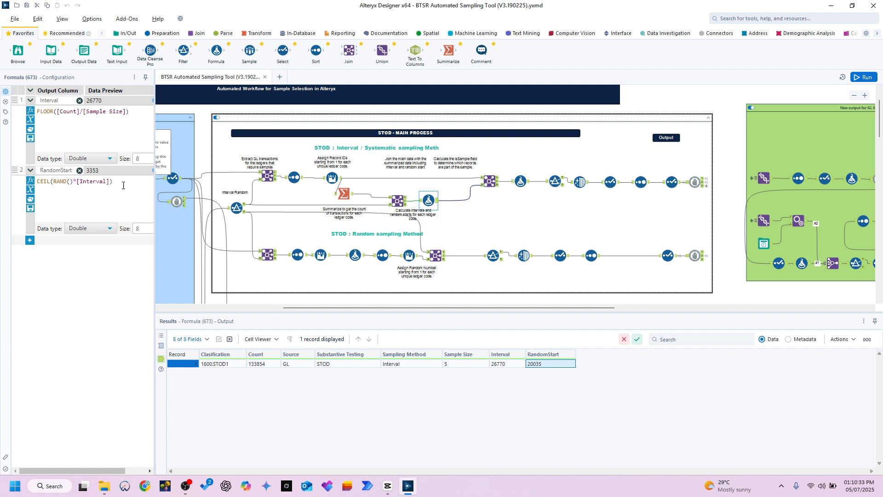
left_click_drag(123, 185, 26, 178)
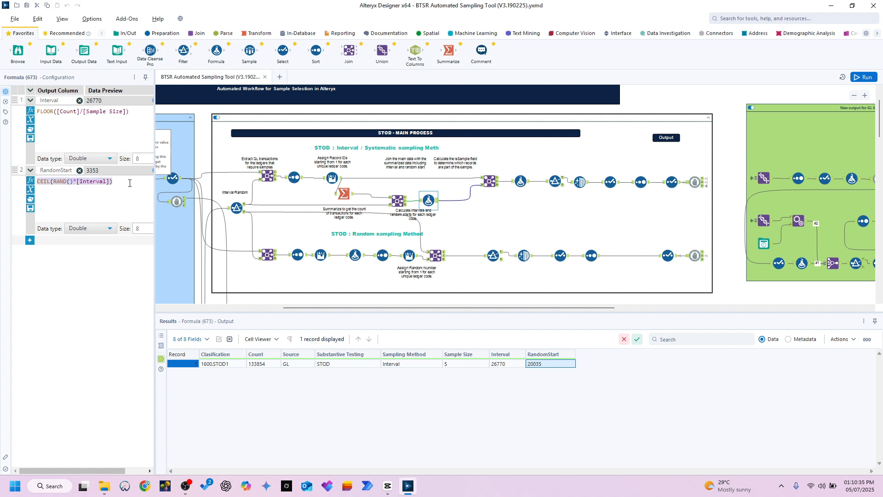
left_click(130, 182)
left_click_drag(110, 181, 31, 172)
left_click(70, 110)
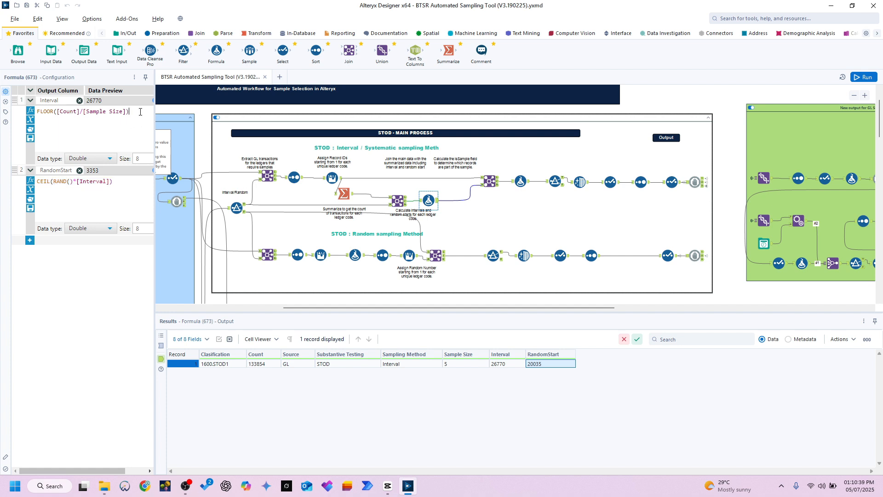
left_click_drag(35, 122, 36, 114)
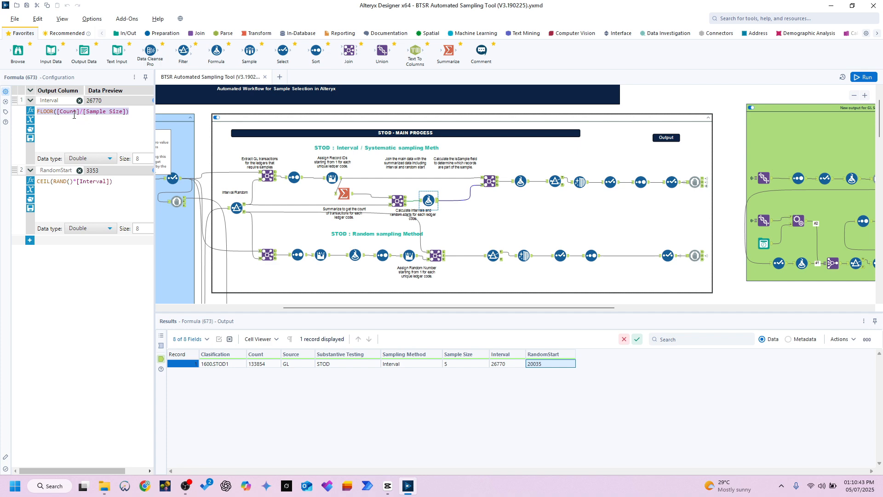
Step: Trace the transaction count from the RecordID multi-row formula through the Summarize tool to the Interval and RandomStart formula
left_click(340, 181)
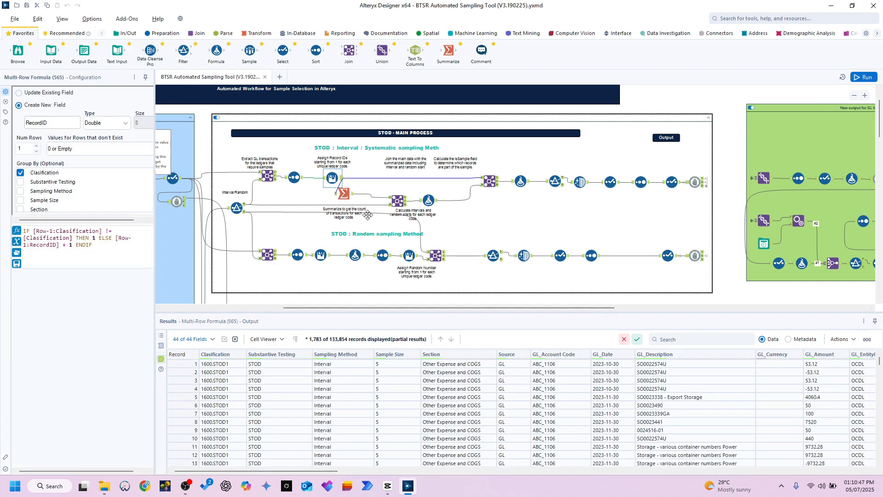
left_click(345, 193)
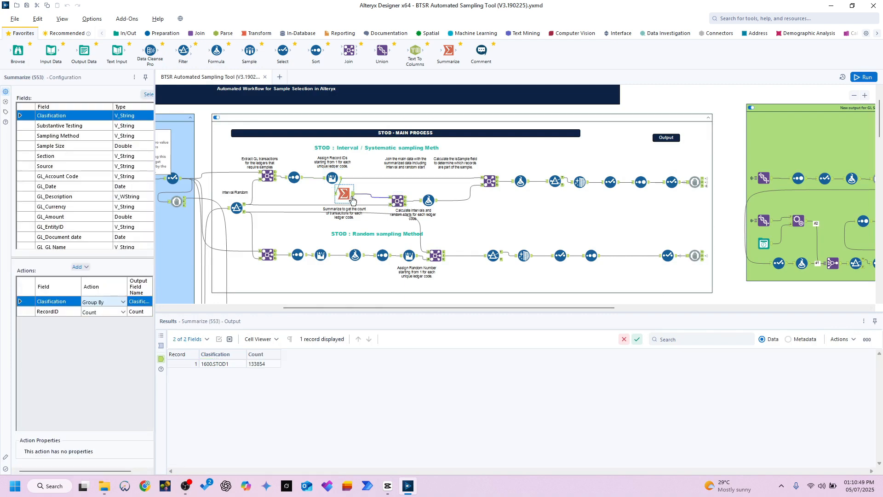
left_click(259, 364)
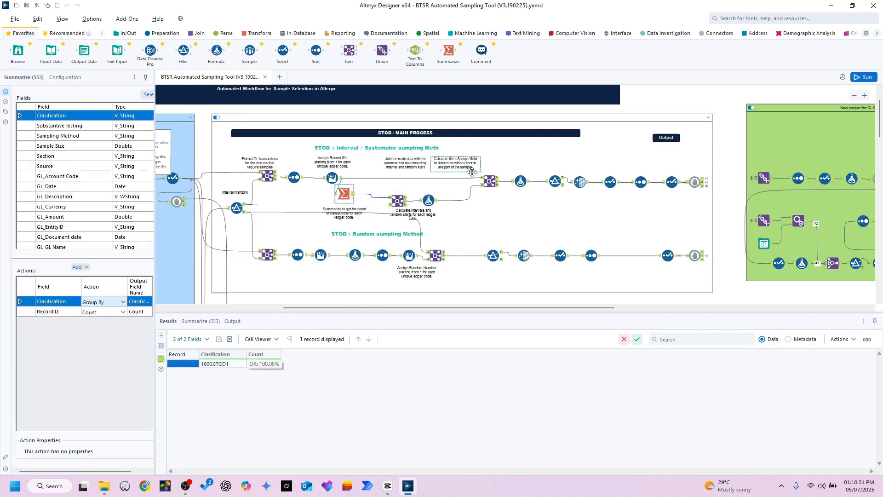
left_click(436, 208)
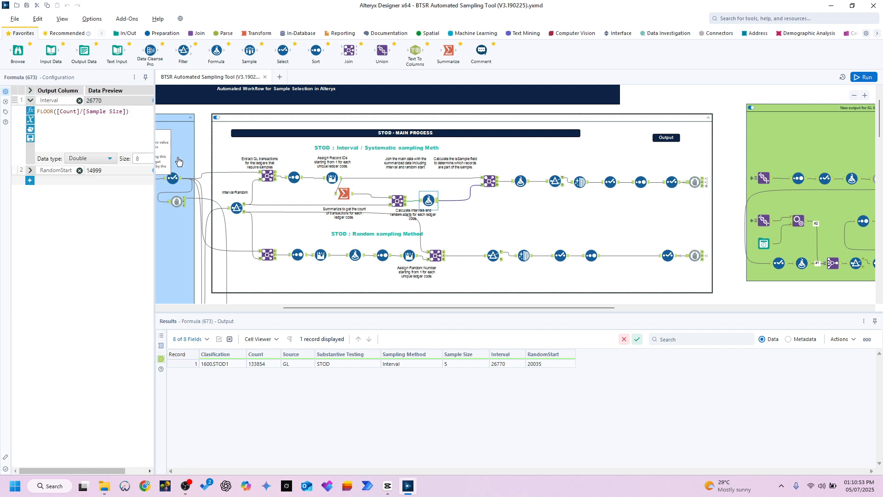
left_click(30, 170)
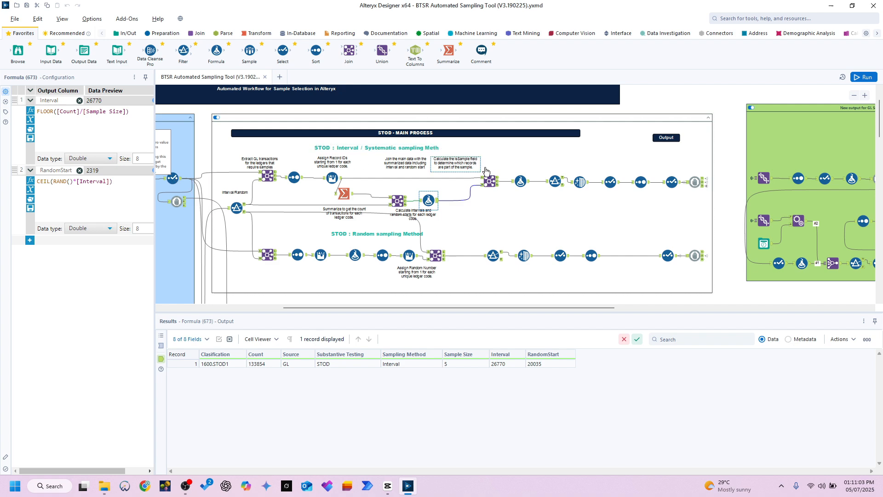
Step: Examine the IsSample formula and the true output of the IsSample = 1 filter, checking them against the interval and sample size
left_click(525, 181)
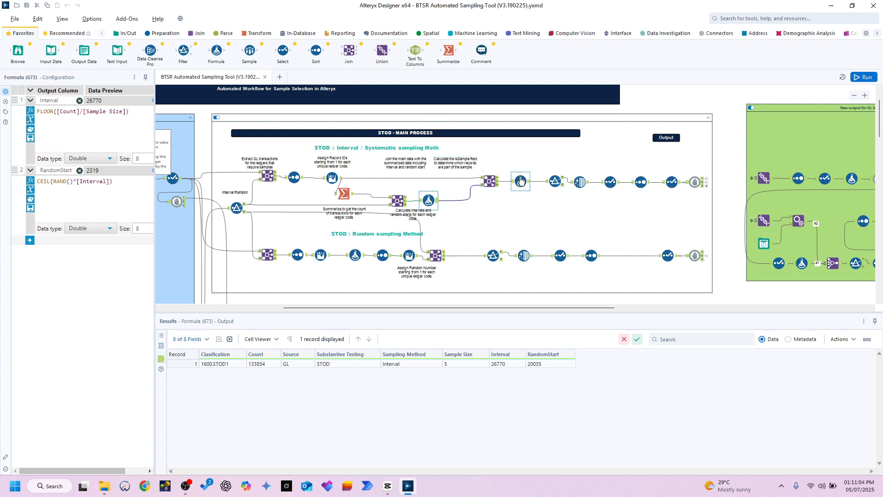
left_click(564, 179)
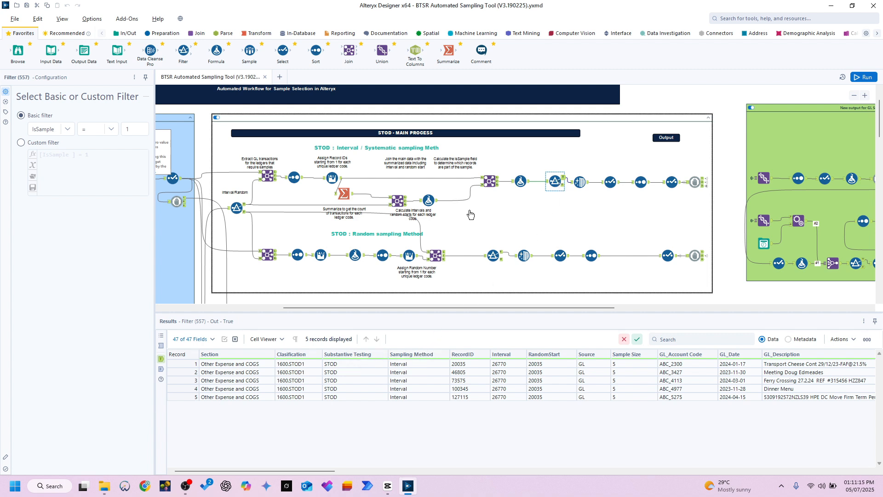
left_click(428, 201)
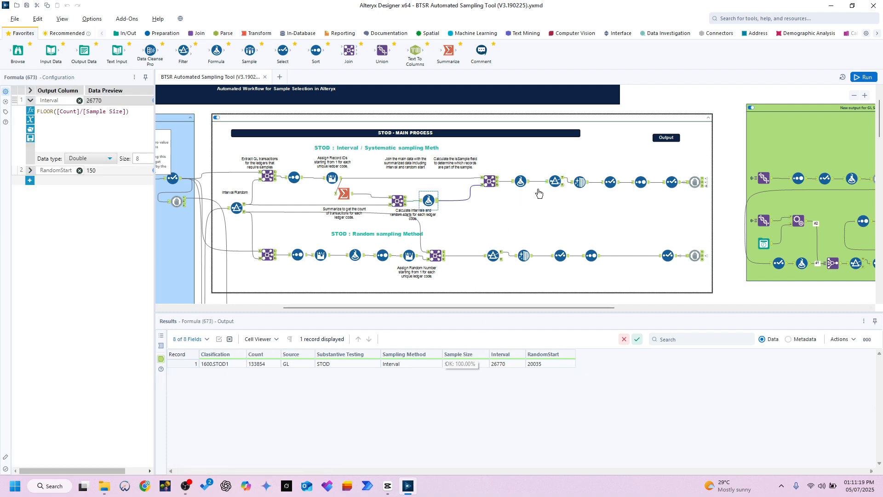
left_click(556, 181)
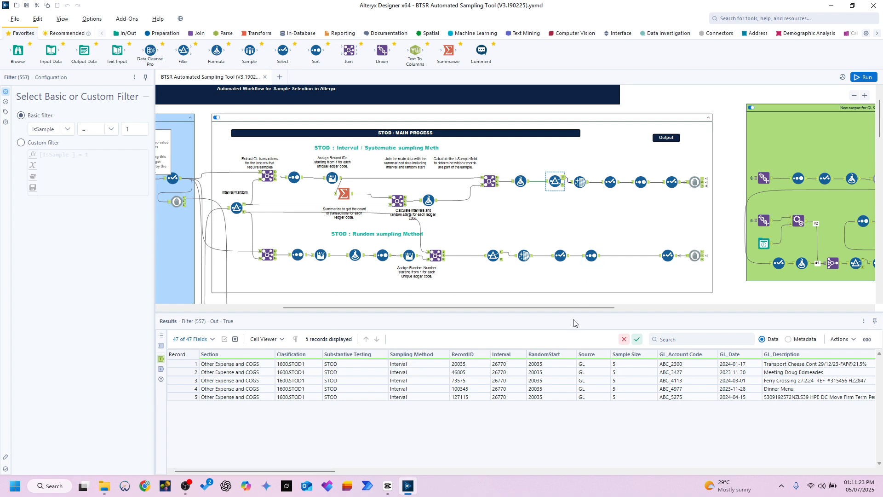
Step: Review the final Select output of the STOD interval branch and the classification of its sampled records
left_click_drag(582, 307, 602, 307)
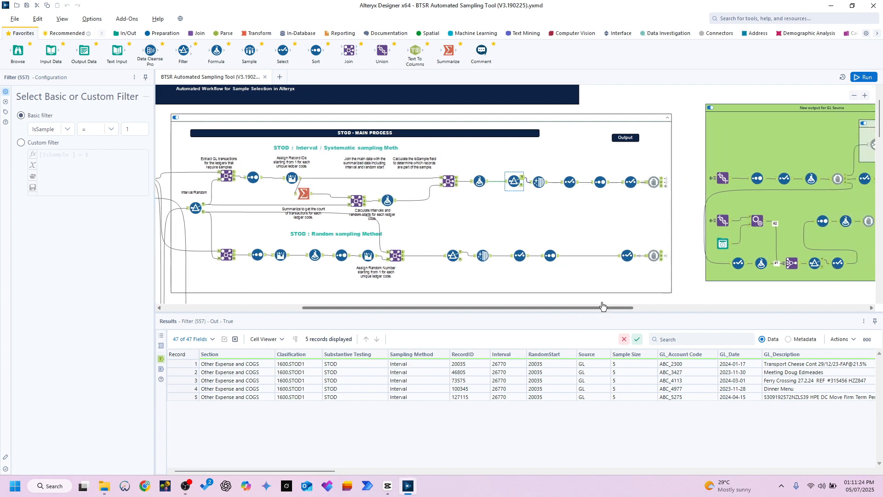
left_click(638, 184)
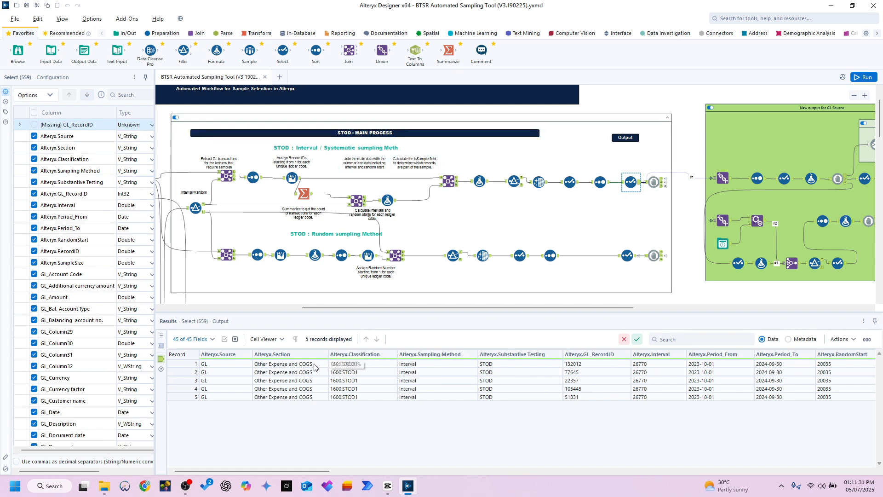
left_click_drag(354, 366, 368, 410)
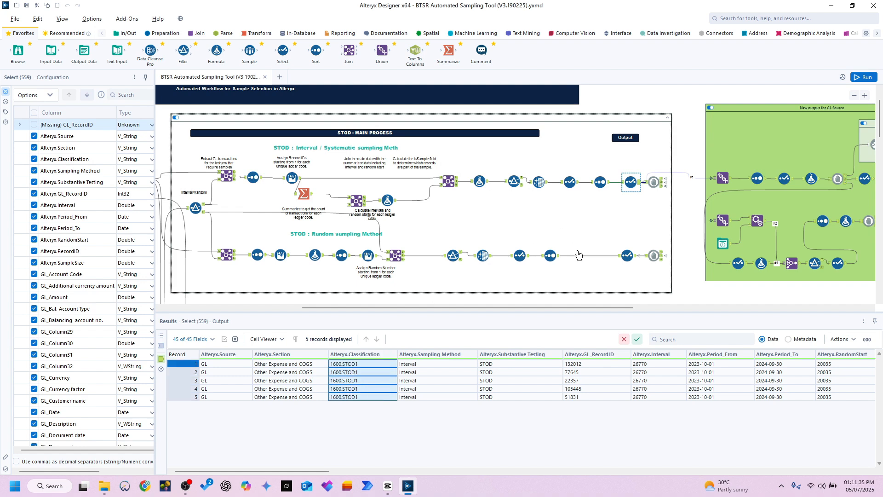
Step: Review the sampled records in the final Select output of the STOD random sampling branch
scroll(653, 211, "down", 1)
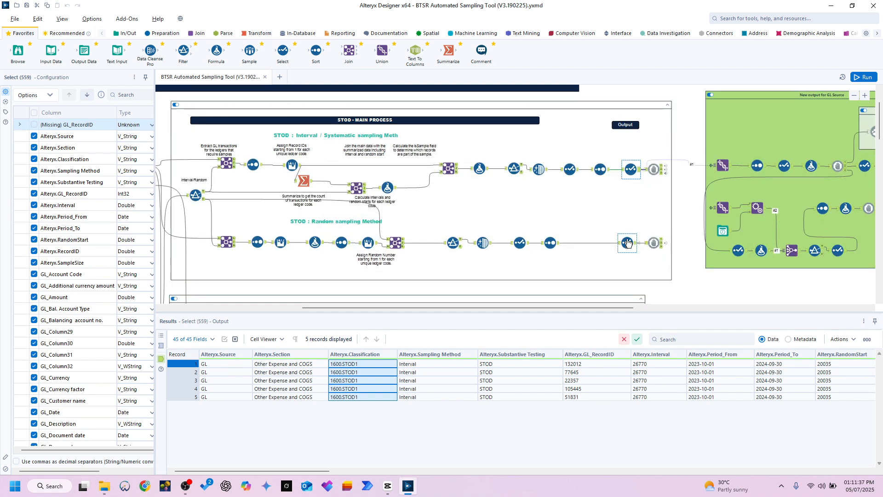
left_click(348, 219)
scroll(348, 219, "down", 3)
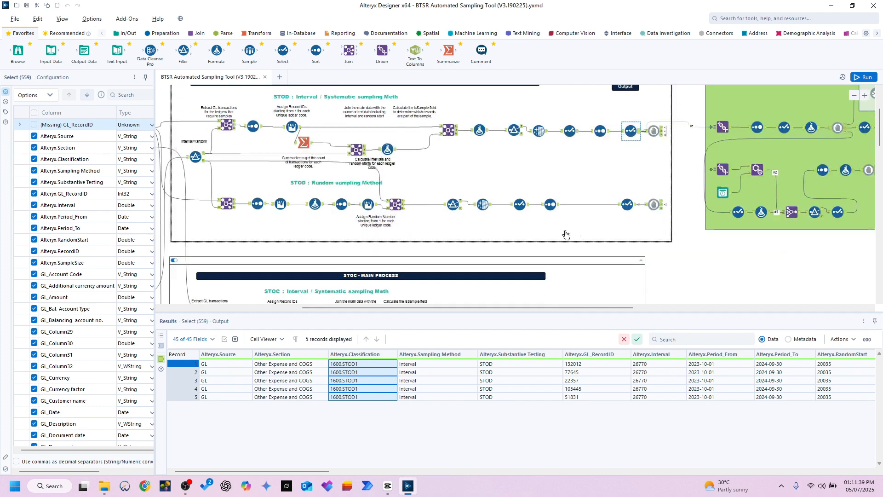
left_click(632, 214)
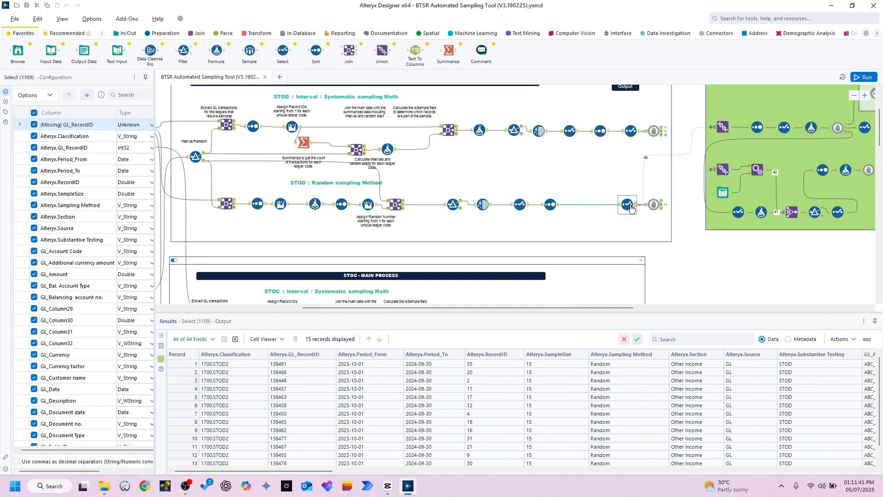
Step: Compare the Interval/Random filter's false output with the random branch's final sample, and find the STOC main process
left_click(225, 208)
left_click(205, 160)
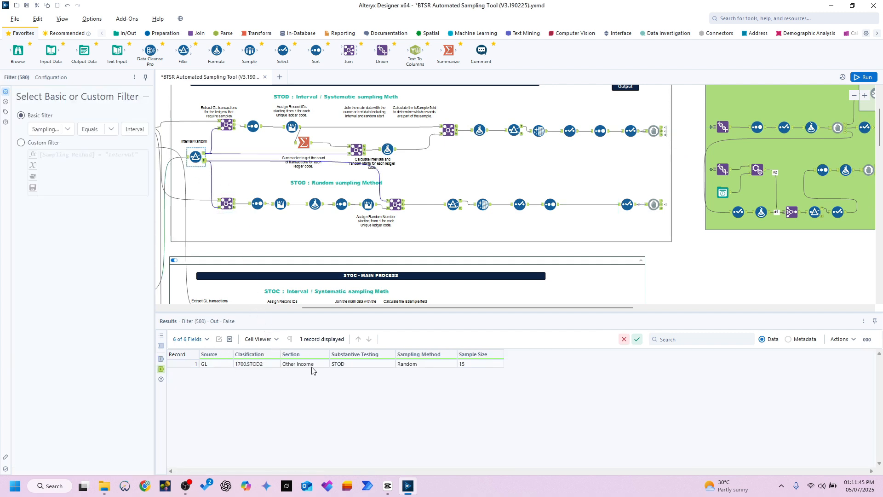
left_click(314, 365)
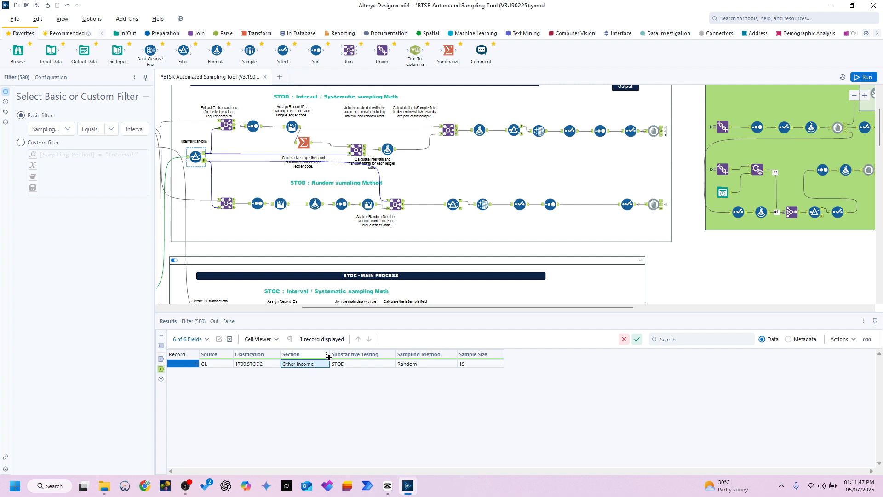
left_click(403, 210)
left_click(628, 204)
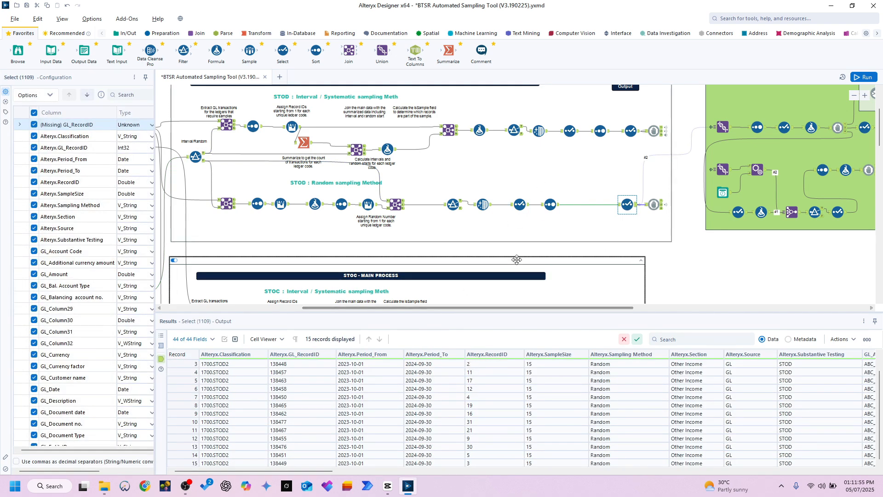
scroll(483, 245, "down", 3)
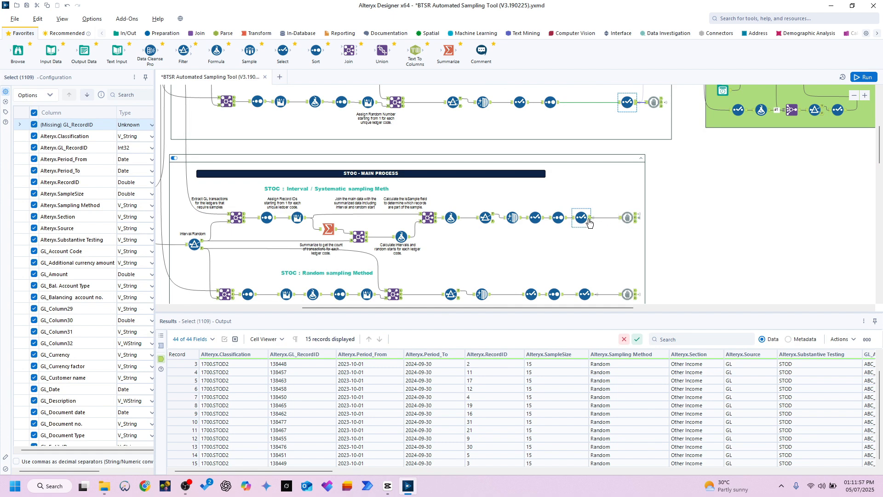
Step: Review the true output of the STOC Interval/Random filter and the GL transactions joined to it in the interval branch
left_click(194, 244)
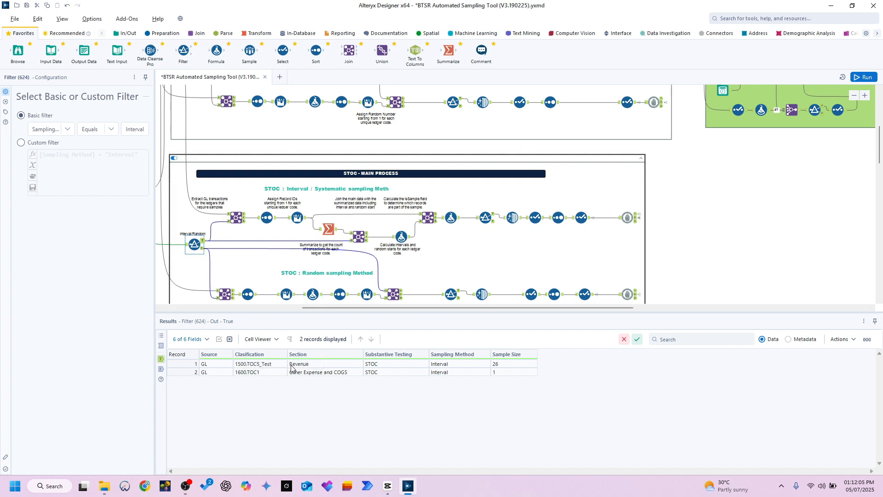
left_click_drag(291, 365, 474, 373)
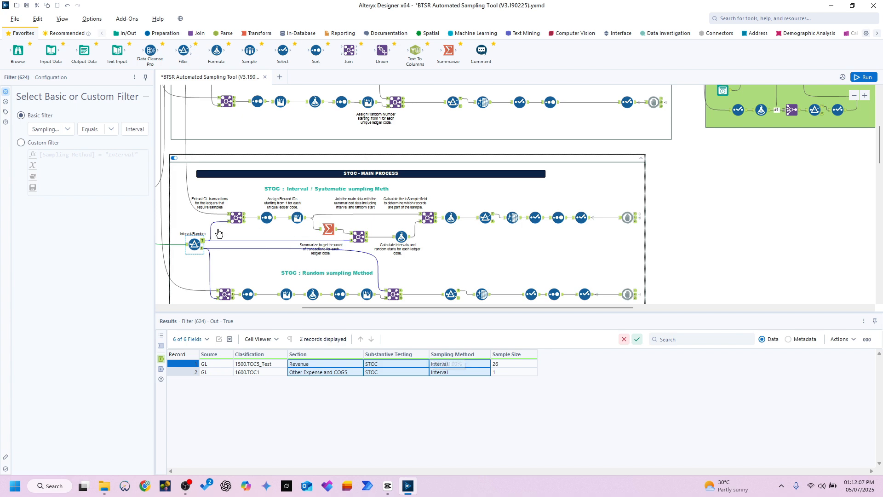
left_click(244, 221)
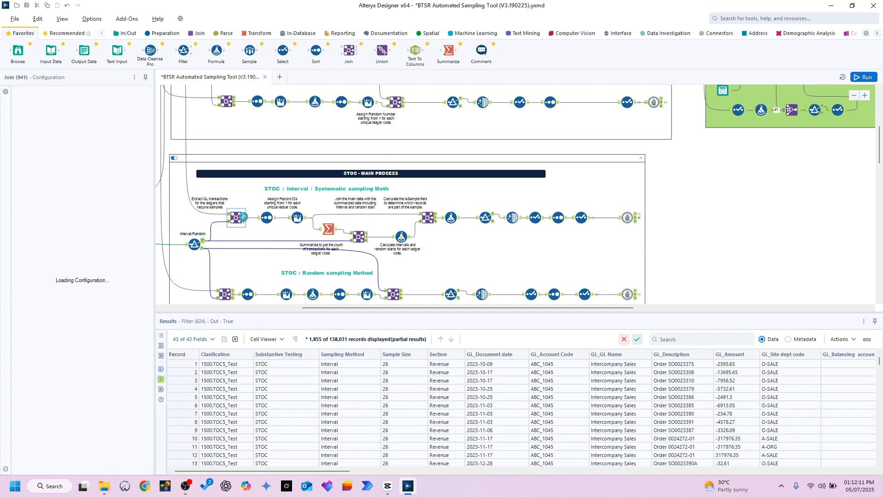
Step: Examine the STOC interval branch's Summarize output for the record count of each classification
left_click(329, 229)
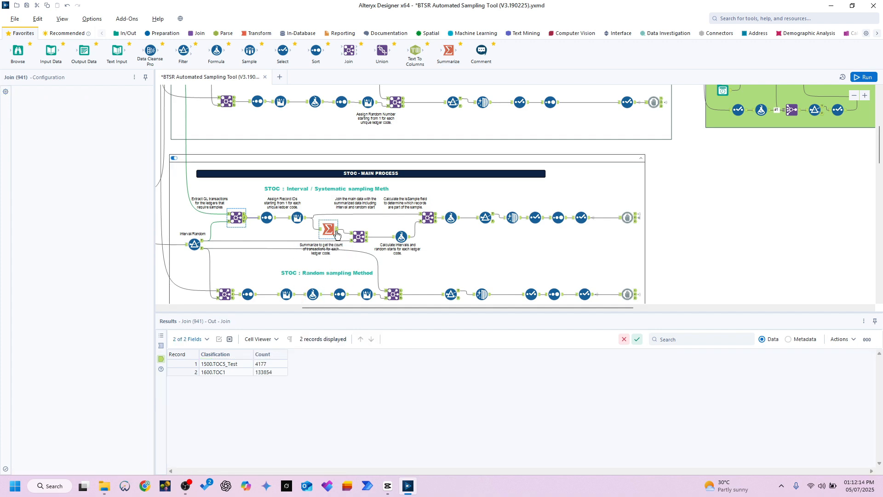
left_click(229, 364)
left_click(270, 364)
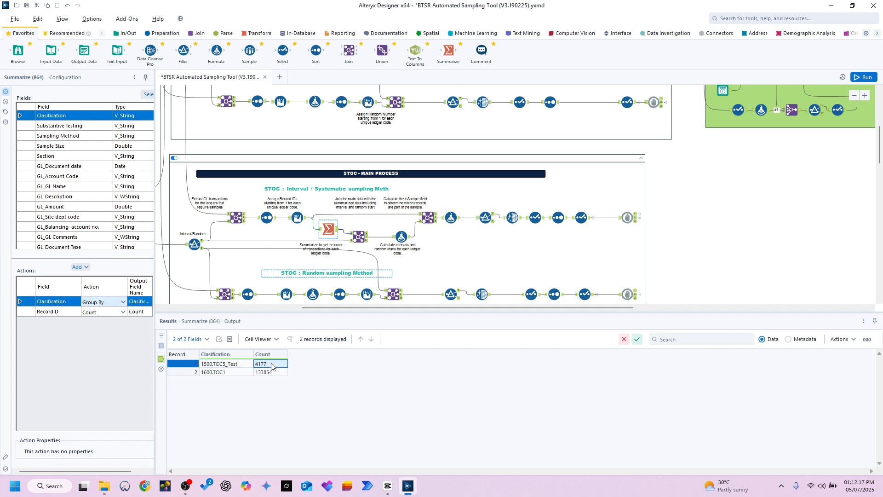
left_click(276, 373)
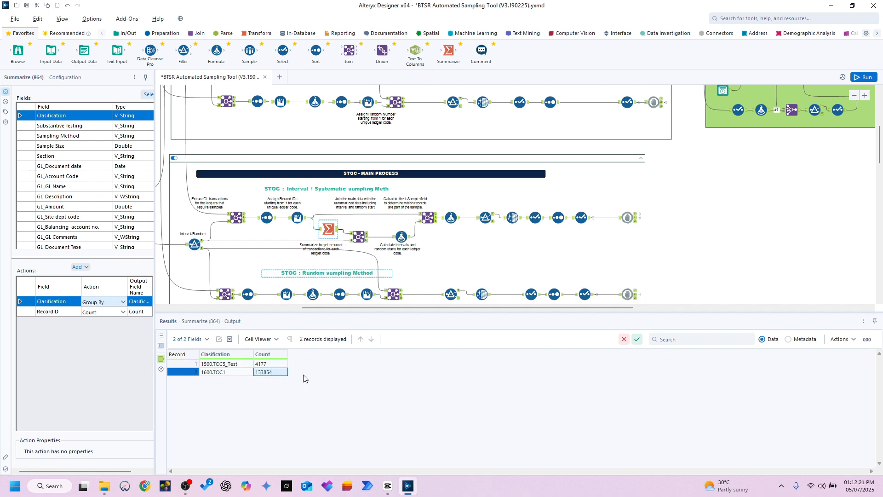
Step: Examine the STOC interval formula FLOOR([Count]/[Sample Size]) and the Interval and RandomStart of each classification
left_click(408, 240)
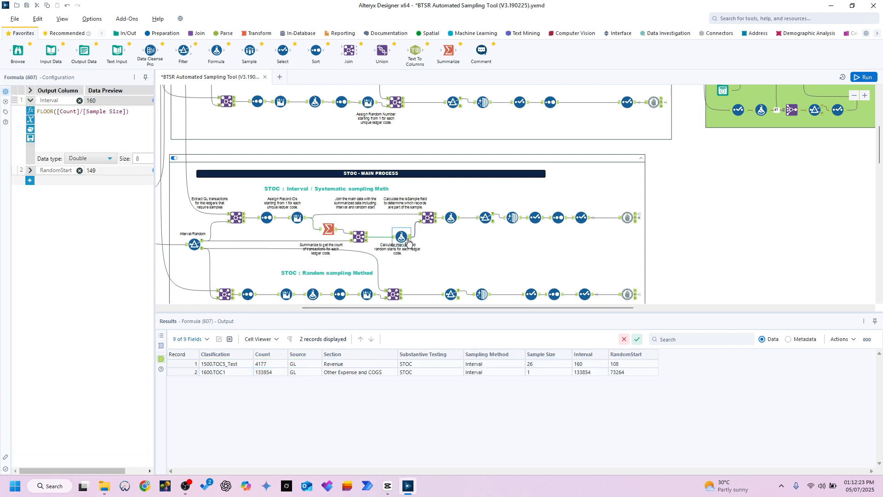
left_click(598, 365)
left_click_drag(599, 365, 595, 383)
left_click(623, 358)
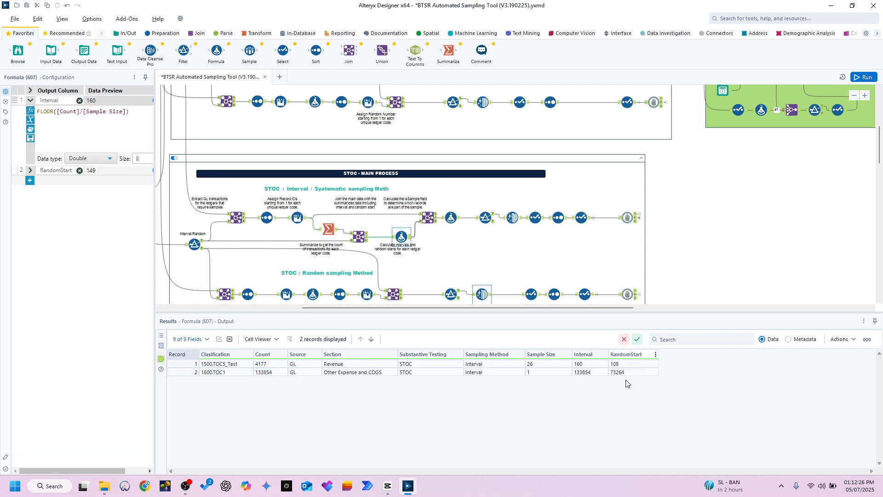
left_click(625, 364)
Step: Compare the required STOC sample sizes with the records in the IsSample = 1 filter's true output, down to the 1600.TOC1 record
left_click(487, 218)
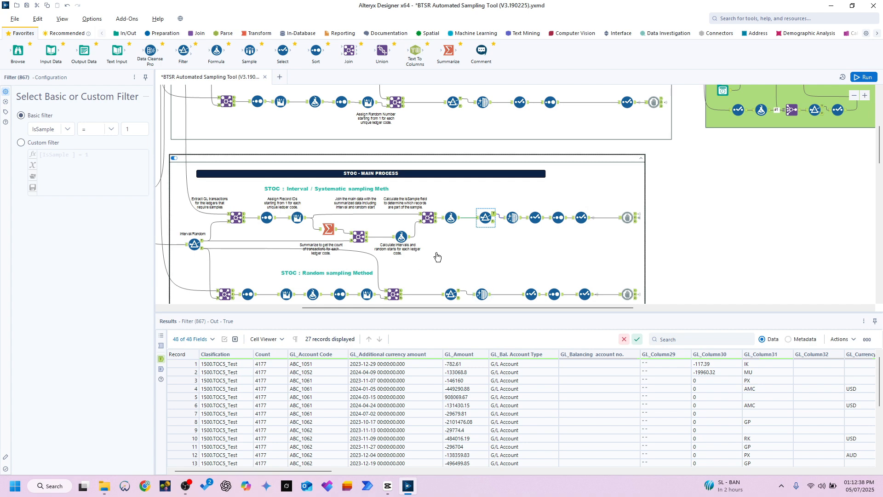
left_click(411, 242)
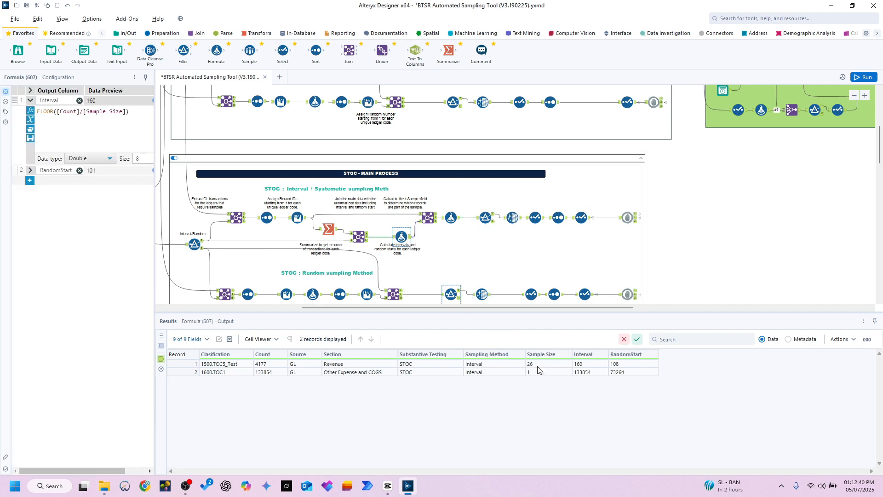
left_click(486, 218)
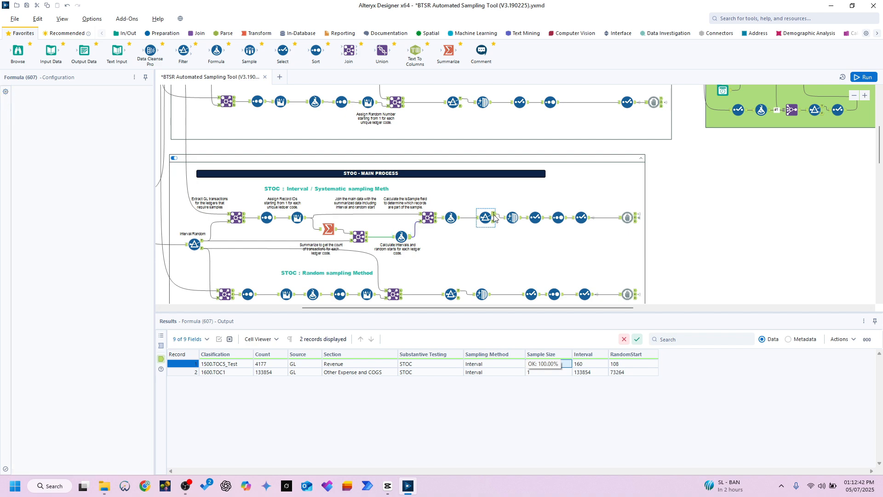
left_click_drag(234, 364, 236, 389)
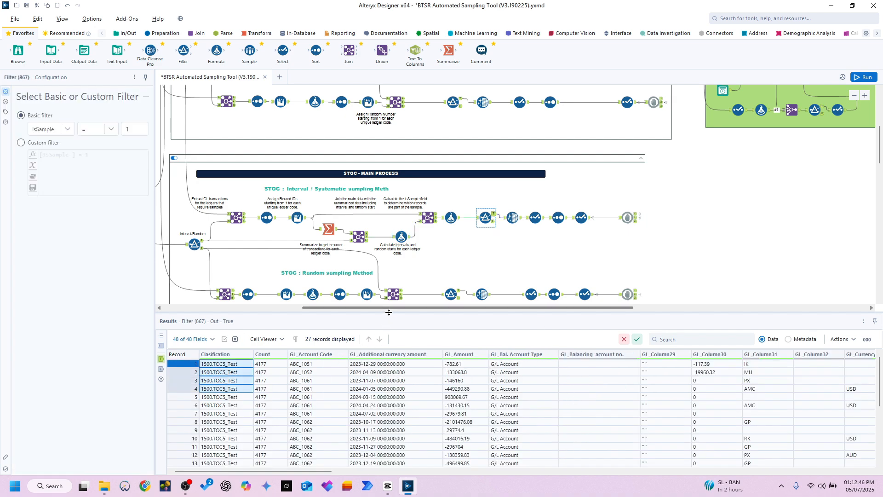
left_click_drag(388, 313, 388, 132)
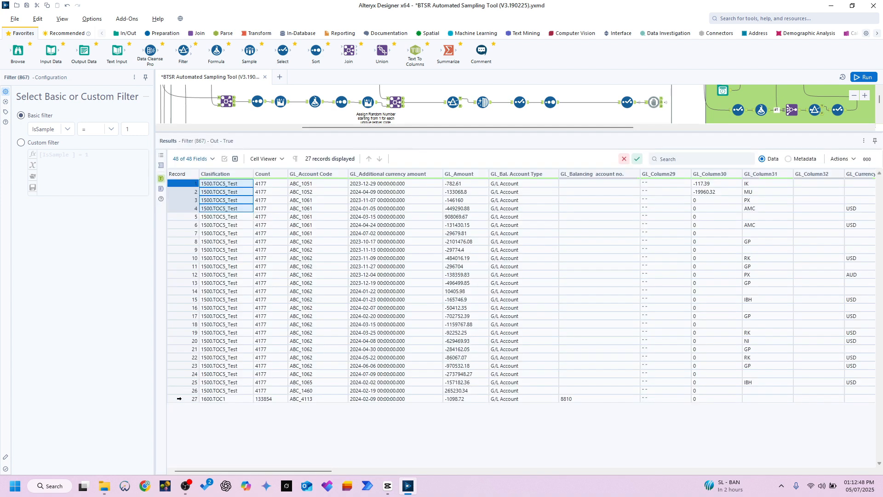
left_click(180, 399)
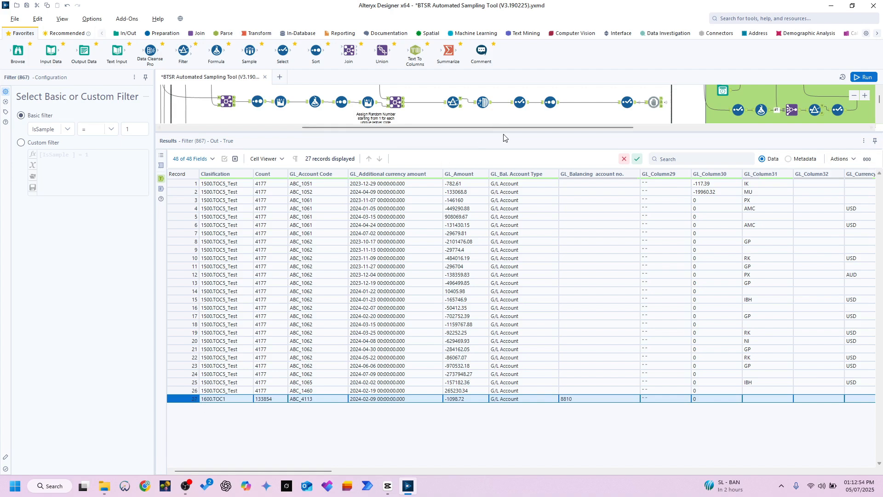
Step: Check the final Select outputs of the STOC random and interval branches
left_click_drag(505, 132, 505, 339)
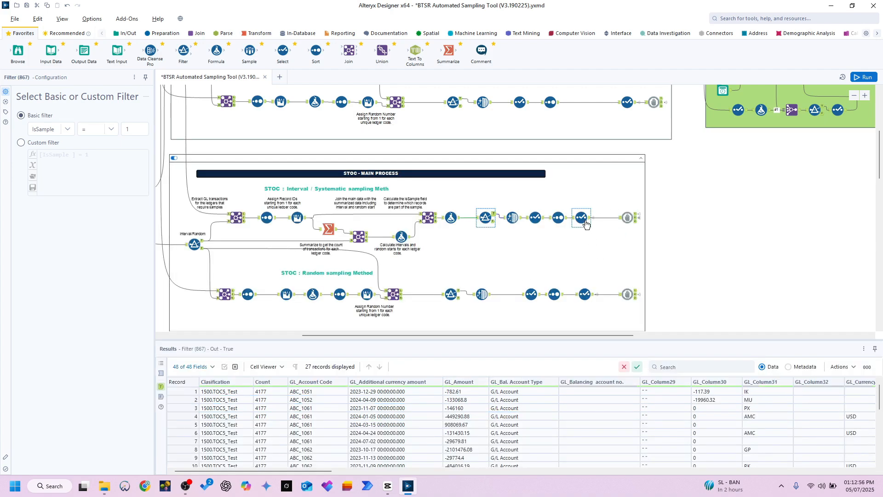
left_click(594, 297)
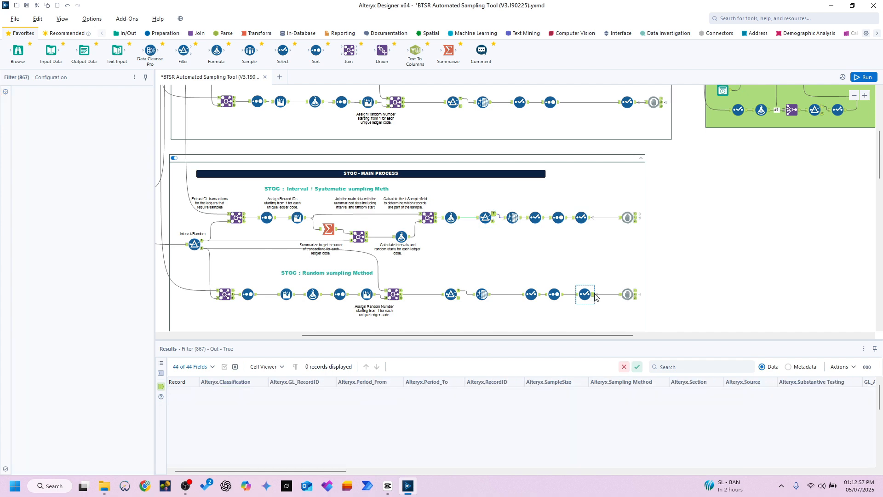
left_click(588, 221)
Step: Review the union of all sampled records and the FullPath formula's output in the New output for GL Source container
scroll(670, 292, "up", 3)
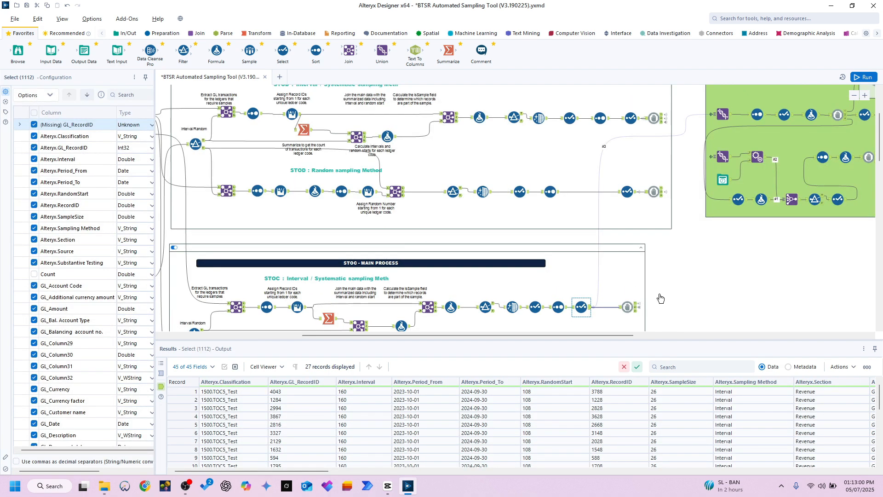
left_click_drag(609, 335, 704, 357)
scroll(506, 207, "up", 3)
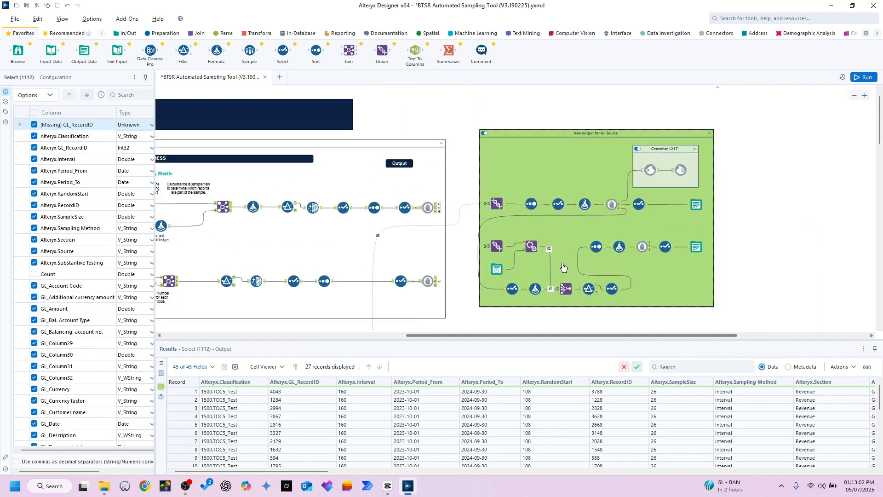
left_click(504, 206)
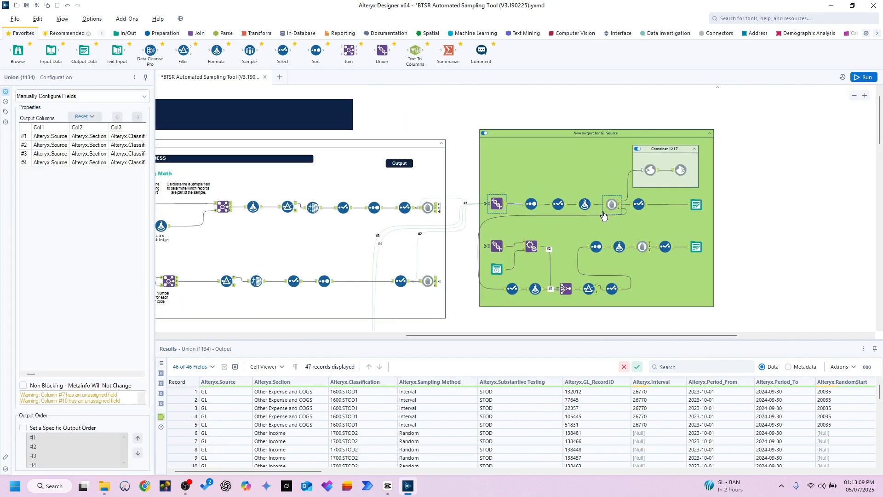
left_click(577, 199)
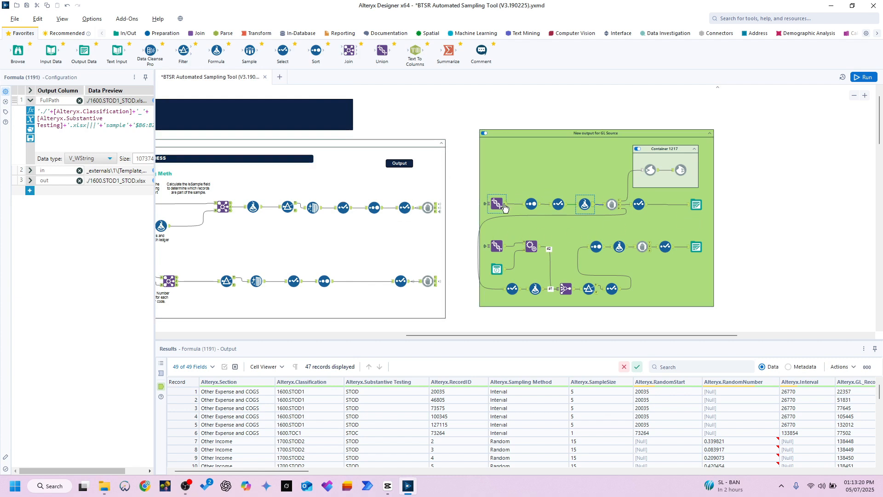
left_click_drag(235, 396, 241, 435)
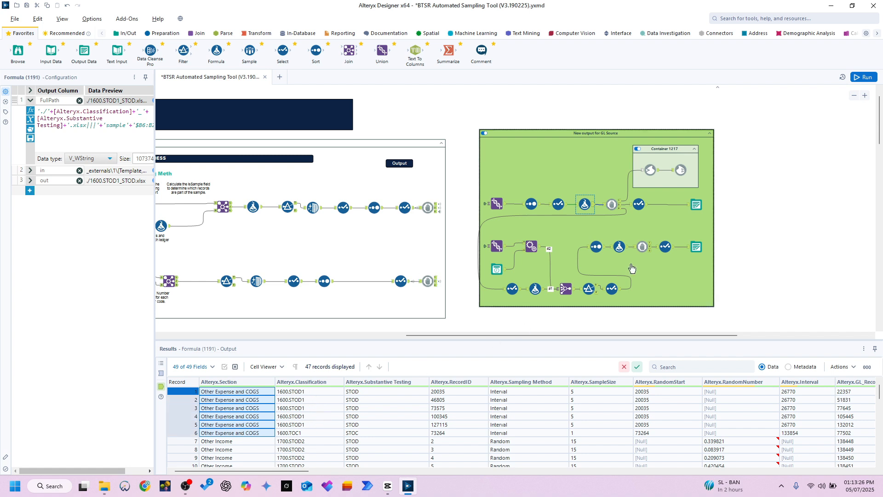
left_click(639, 205)
scroll(639, 267, "down", 1)
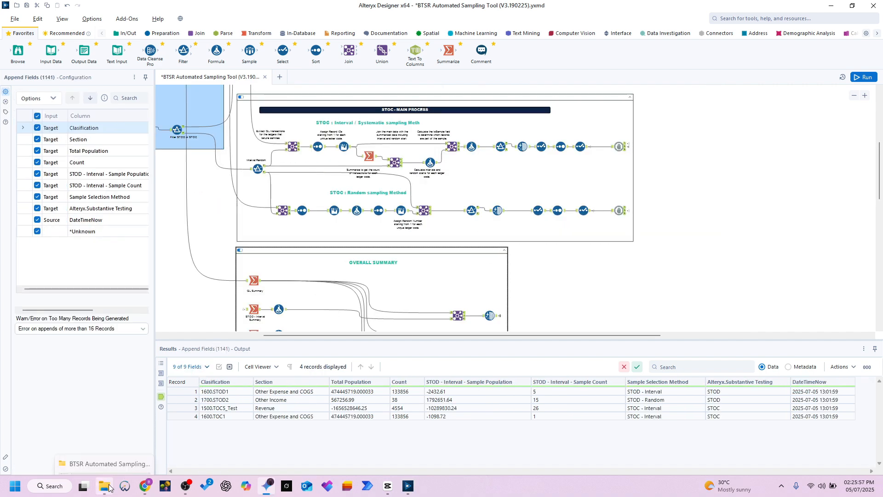
Step: Open the generated workbook 1700.STOD2_STOD.xlsx from the BTSR Automated Sampling folder in Excel and dismiss the missing add-in message
mouse_move(105, 484)
left_click(103, 444)
left_click(235, 174)
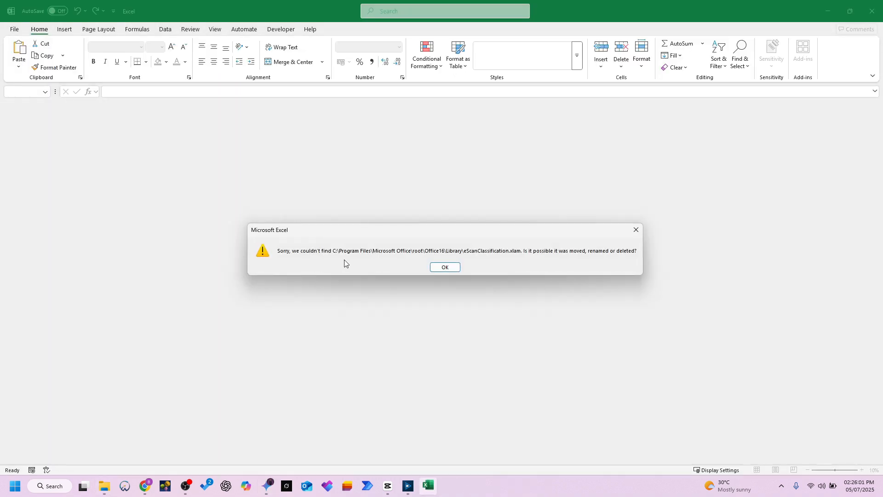
left_click(444, 266)
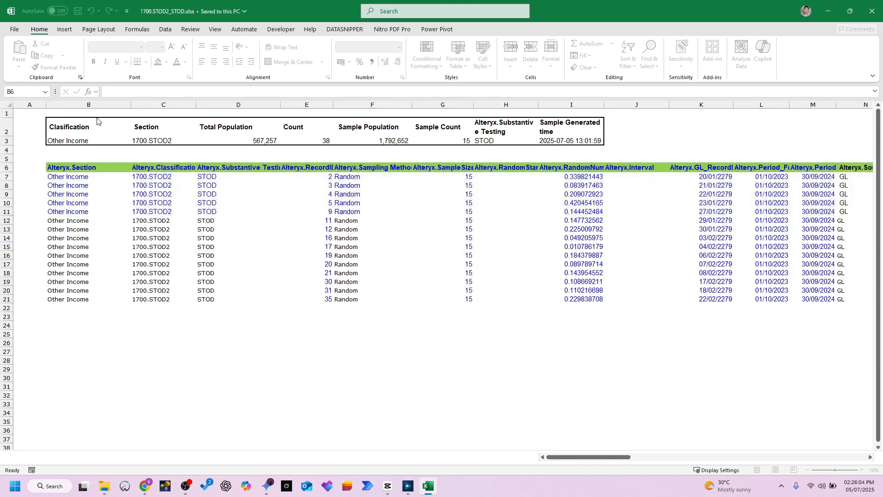
Step: Review the summary block above the sample list, covering Total Population, Count, Sample Population and Sample Count
left_click(107, 127)
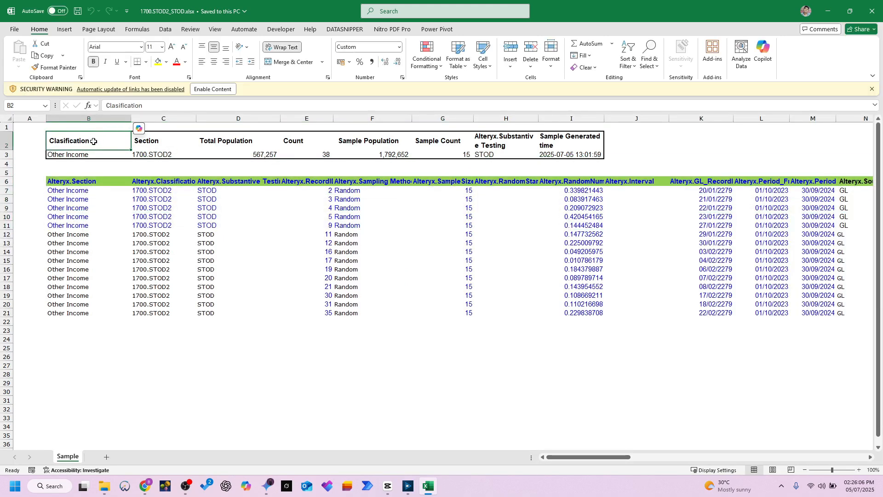
left_click_drag(92, 142, 589, 172)
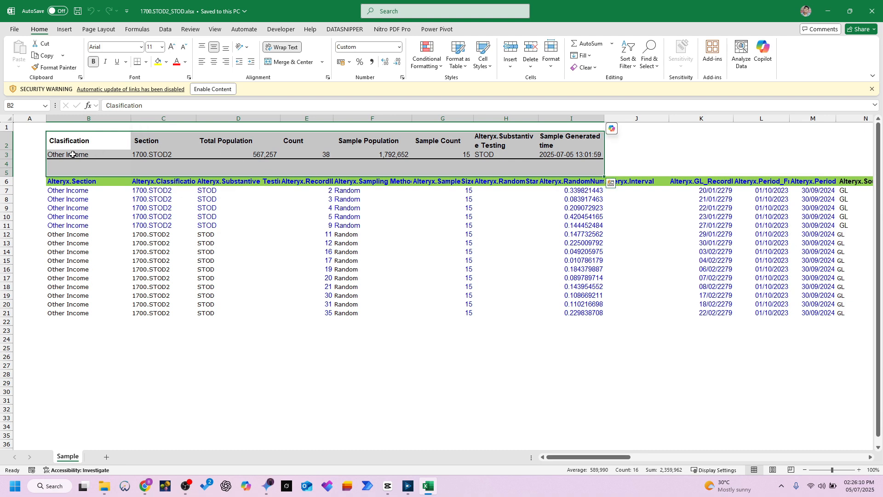
left_click(250, 154)
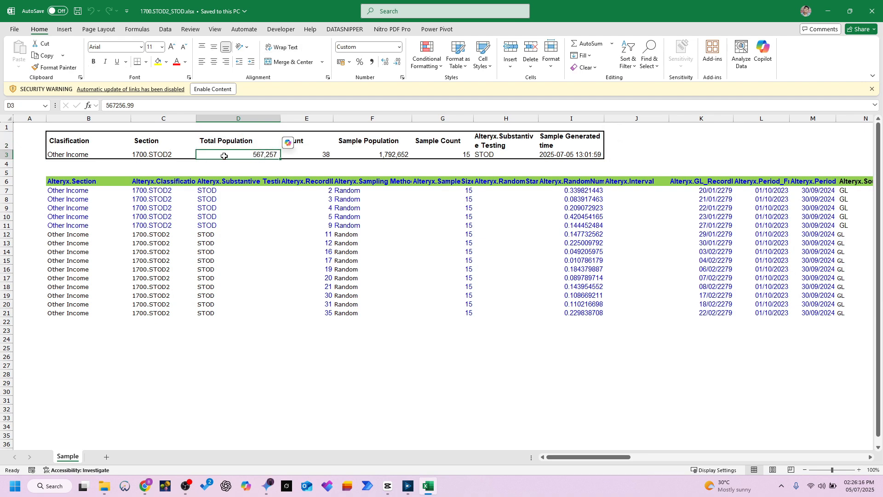
key("Right")
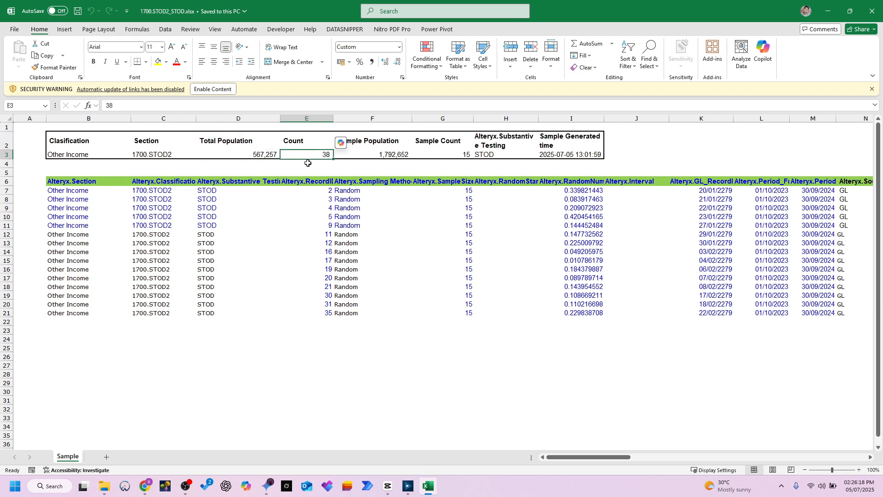
key("Right")
key("Down")
key("Down")
key("Down")
key("Up")
key("Up")
key("Up")
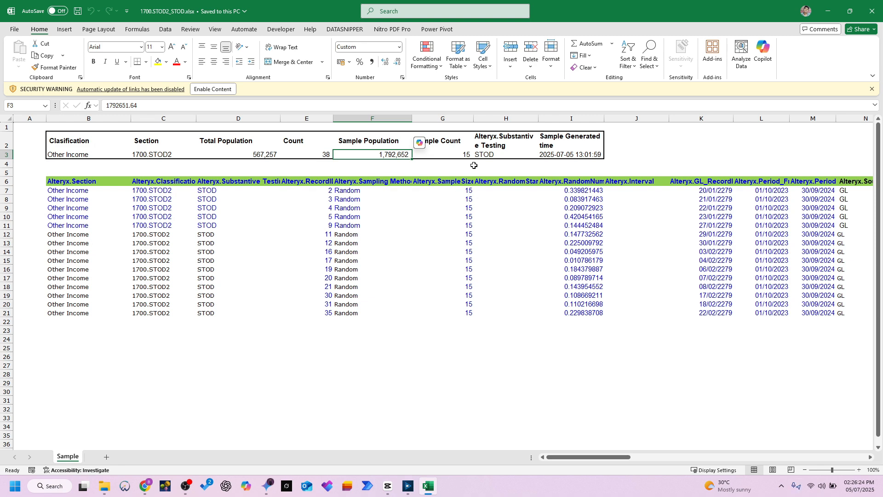
key("Right")
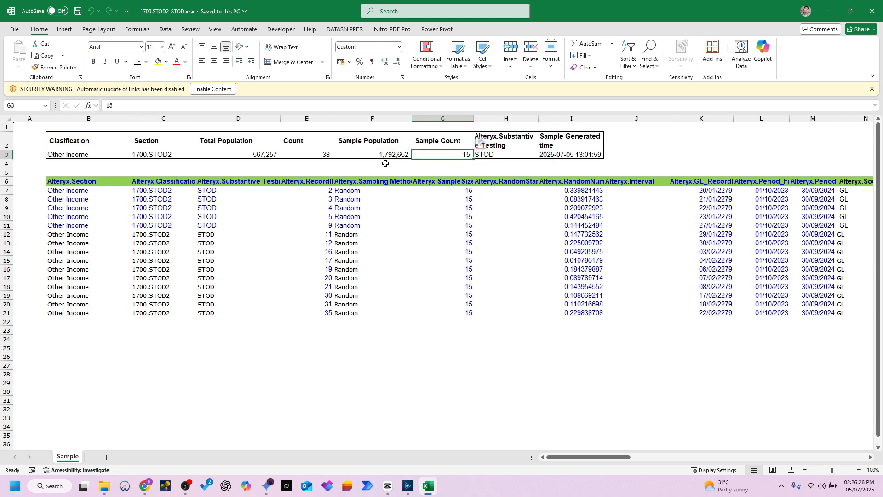
Step: Check the Sample Population figure against the sum of the GL_Amount values in Q7:Q21
key("Left")
left_click_drag(573, 457, 624, 457)
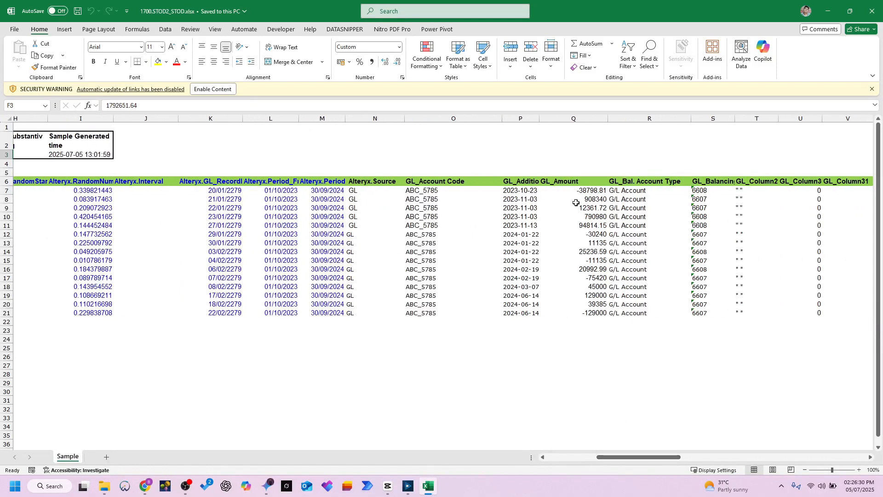
left_click_drag(575, 191, 576, 314)
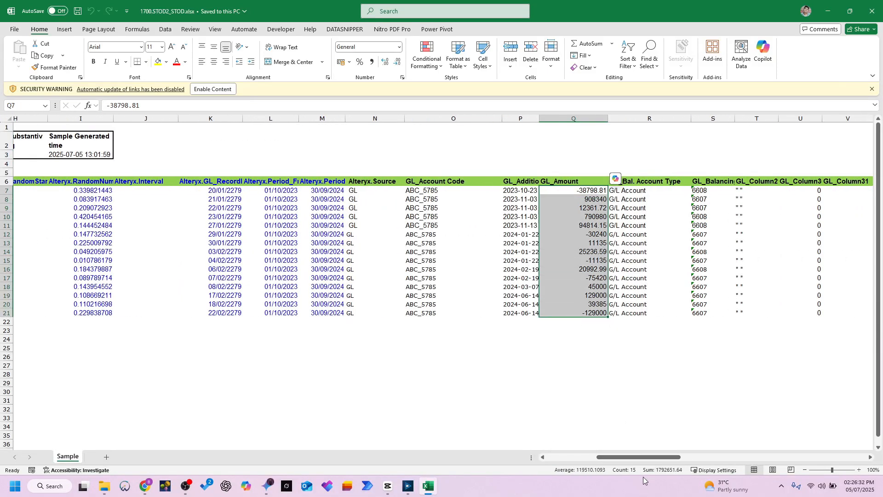
scroll(444, 217, "left", 6)
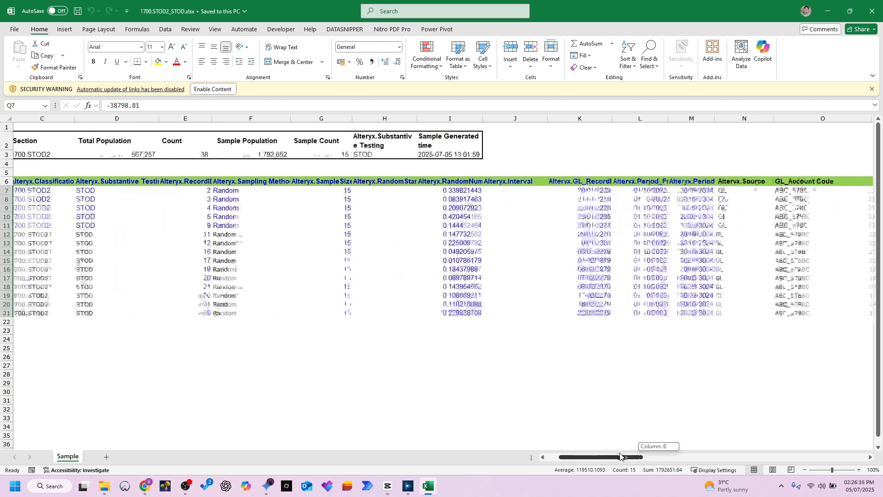
Step: Switch back to Alteryx Designer and examine the GL Summary tool's grouping and output in the Overall Summary container
left_click(408, 485)
scroll(322, 207, "down", 3)
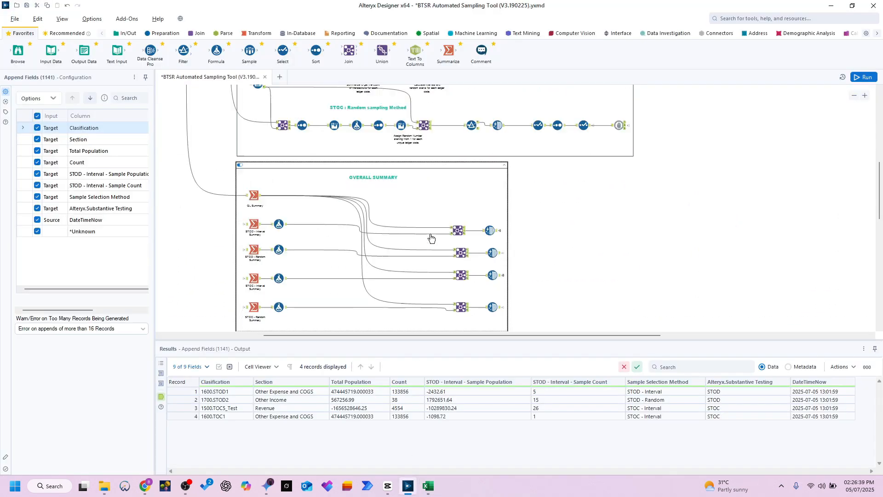
left_click(258, 197)
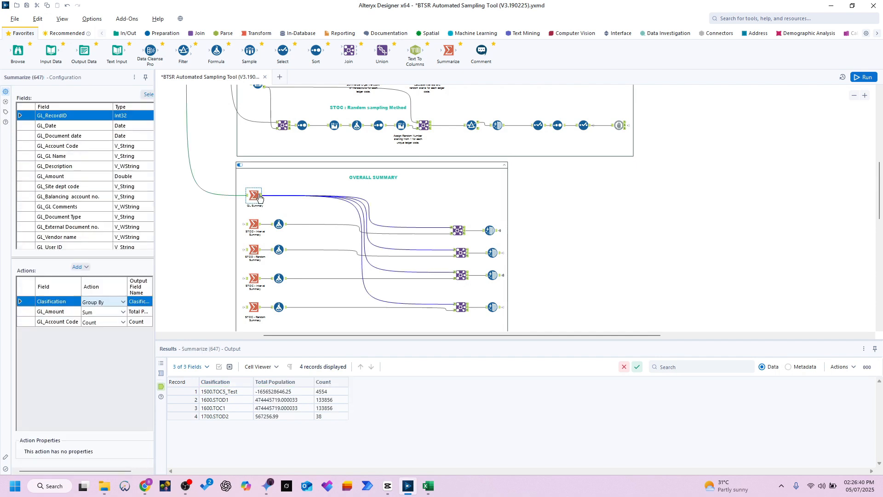
Step: Review the Classification, Total Population and Count columns in the GL Summary output
left_click_drag(223, 393, 229, 419)
left_click_drag(278, 392, 272, 419)
left_click_drag(330, 392, 323, 420)
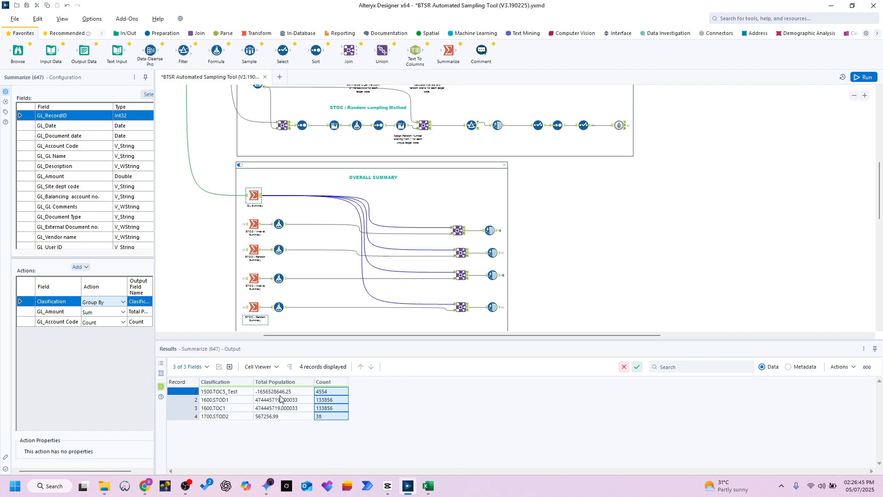
left_click_drag(280, 392, 280, 418)
left_click_drag(329, 392, 325, 417)
Step: Examine the sample population and sample count in the output of the STOD - Interval summary's Formula tool
left_click(284, 226)
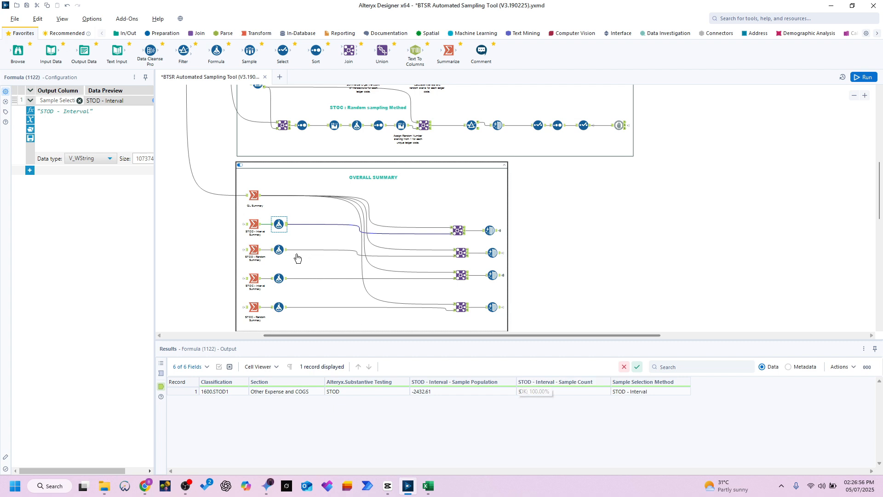
left_click(462, 392)
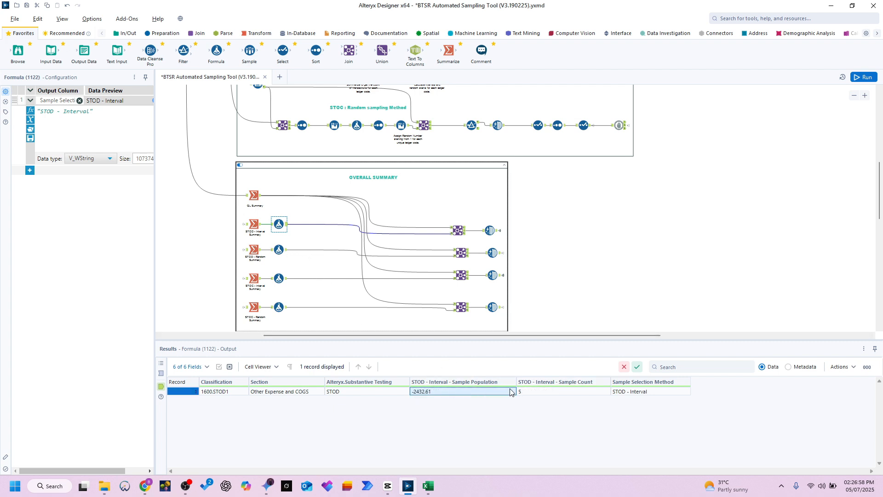
left_click(525, 392)
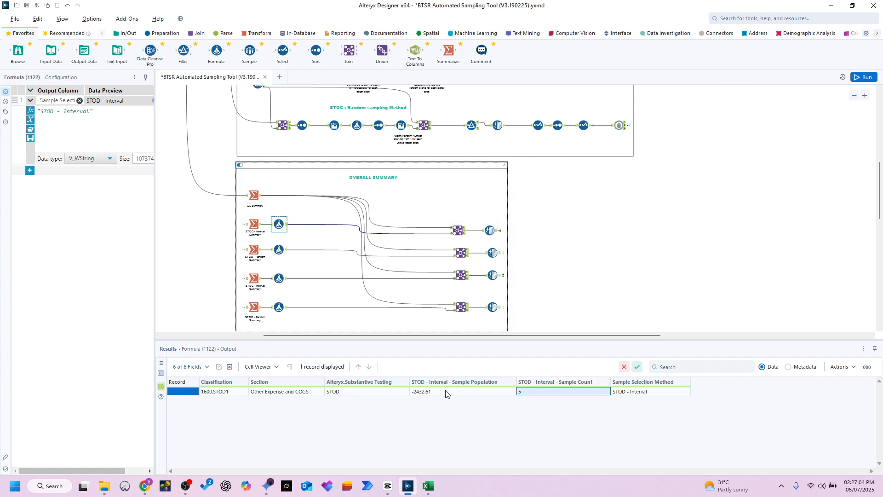
Step: Inspect the Data Cleansing output for the STOD - Random summary and trace its connection towards the Output section
left_click(497, 256)
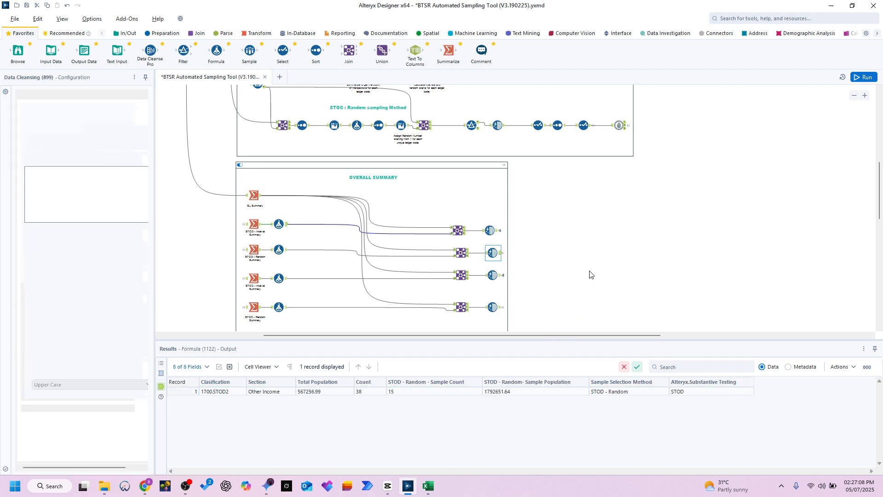
scroll(596, 268, "down", 3)
scroll(563, 194, "up", 15)
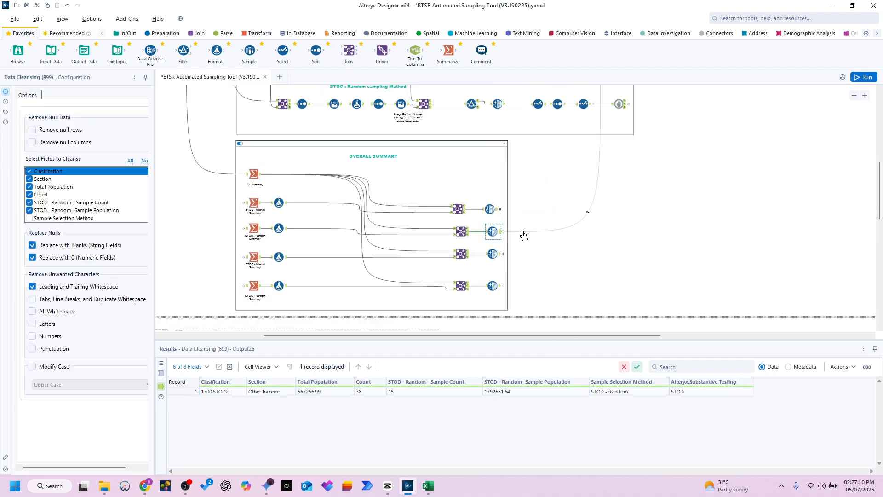
scroll(783, 227, "up", 3, "ctrl")
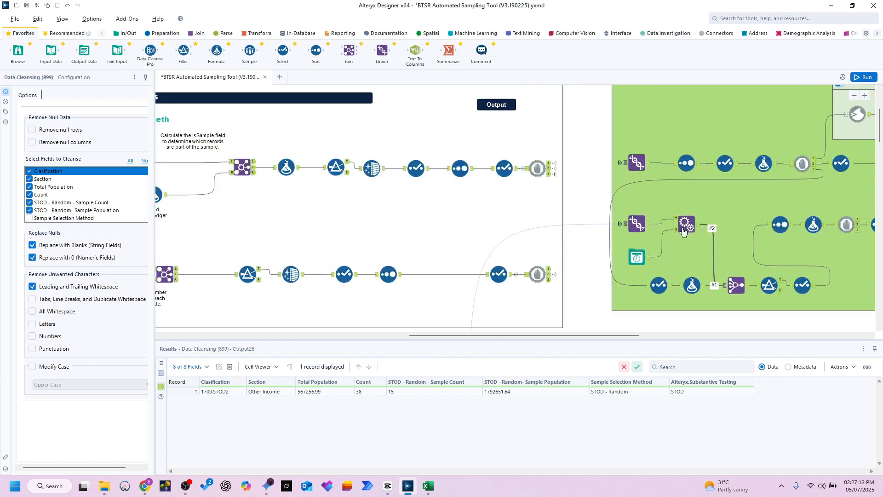
Step: Examine the combined summary from the Union tool in the Output section, covering classification, total population, count and sample population
left_click(638, 225)
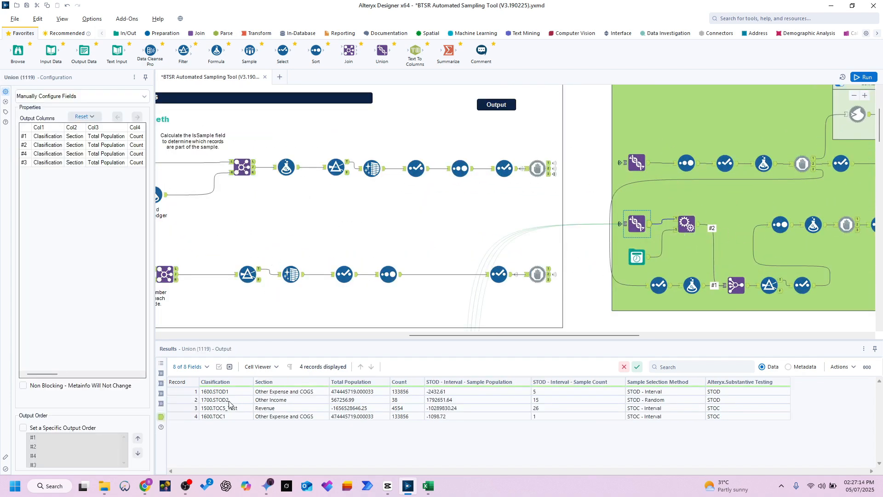
left_click_drag(291, 395, 376, 427)
left_click_drag(376, 392, 454, 431)
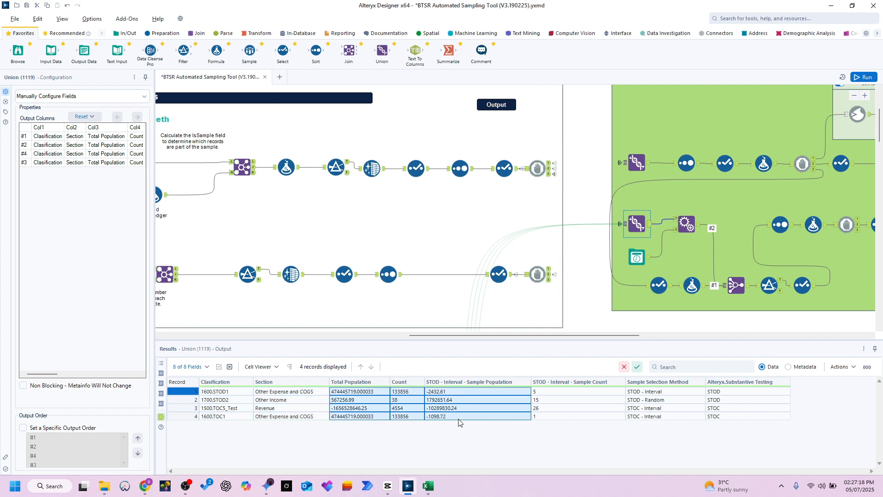
left_click(384, 408, "shift")
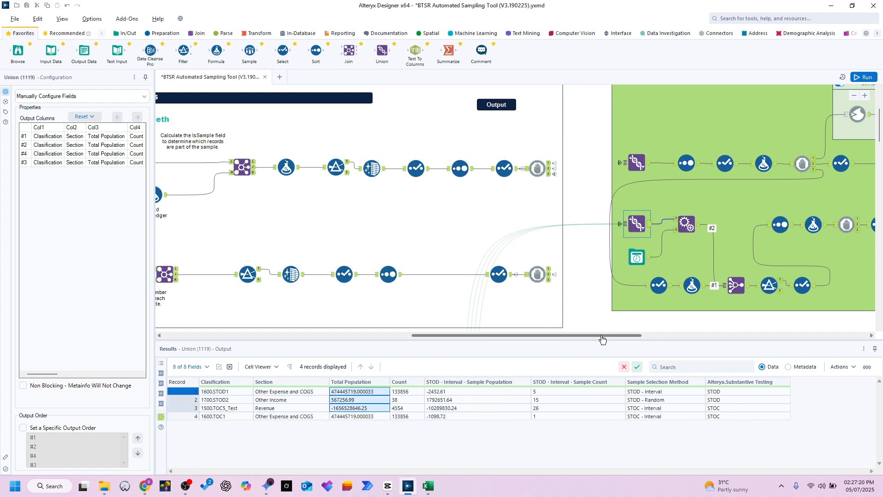
left_click_drag(602, 339, 672, 340)
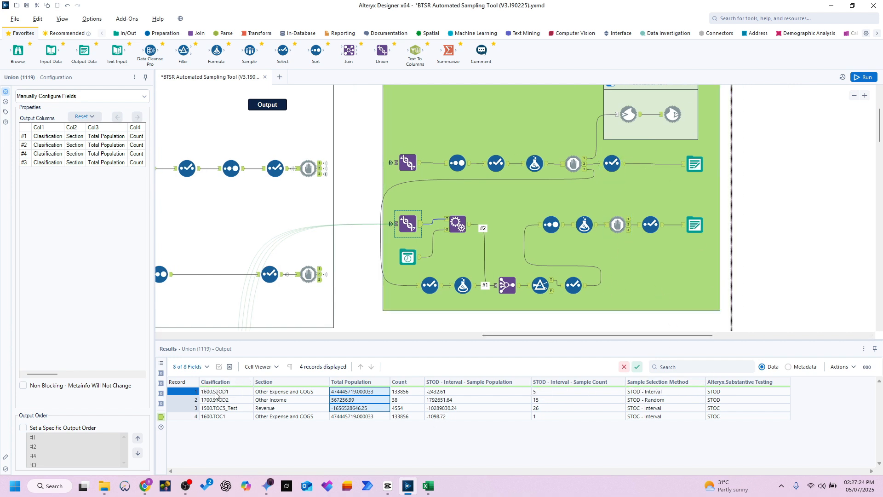
left_click_drag(215, 394, 216, 433)
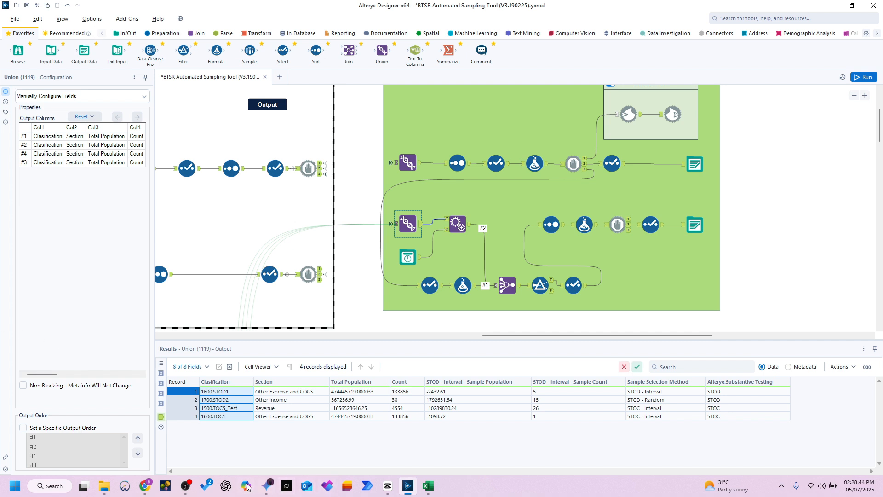
left_click(187, 488)
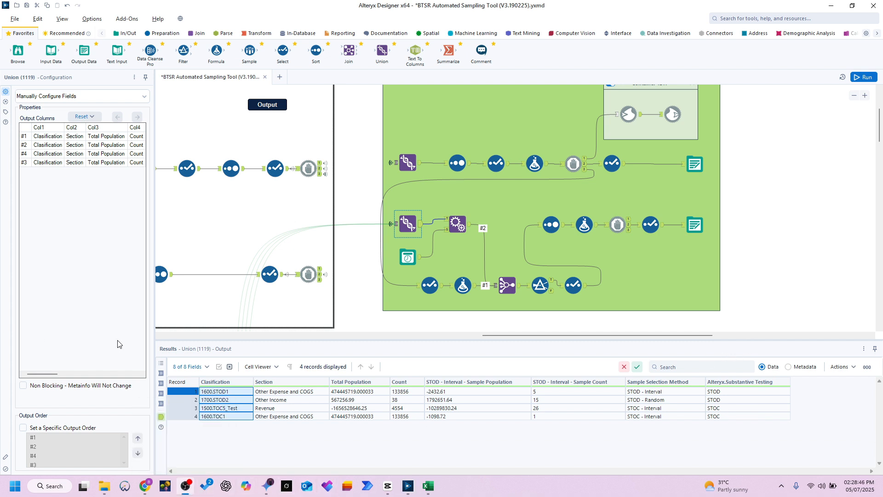